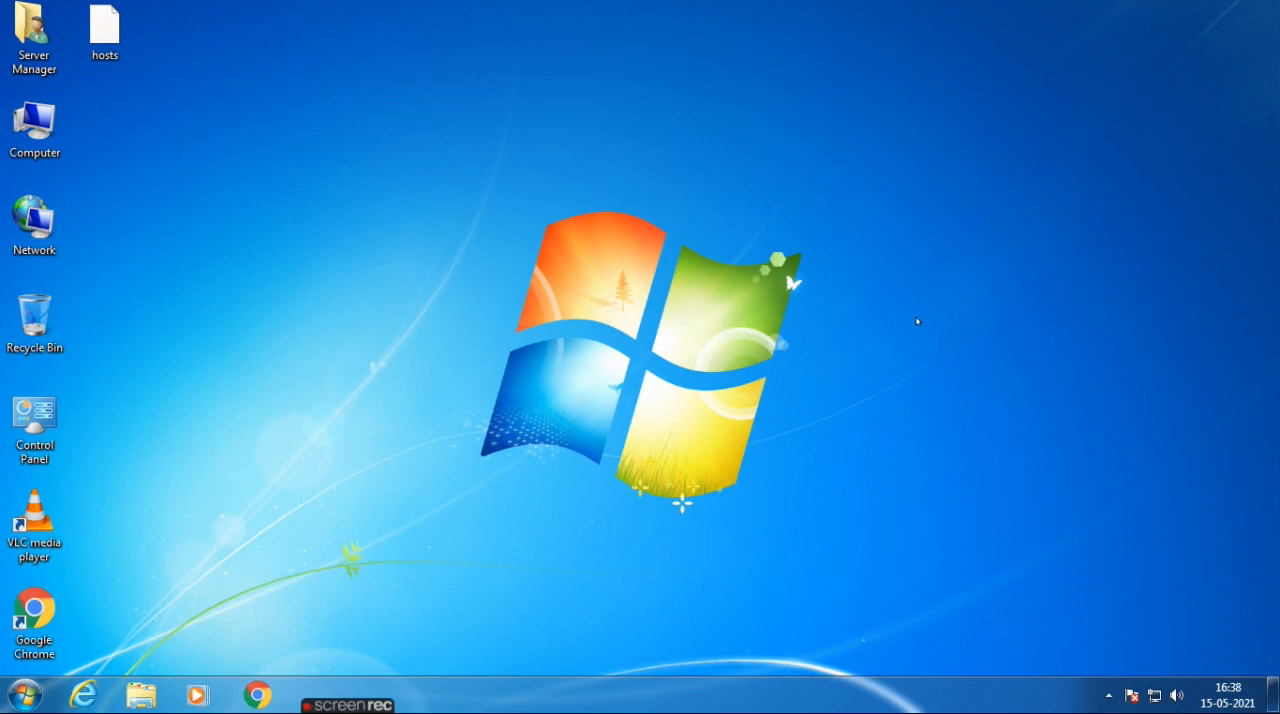
right_click(569, 241)
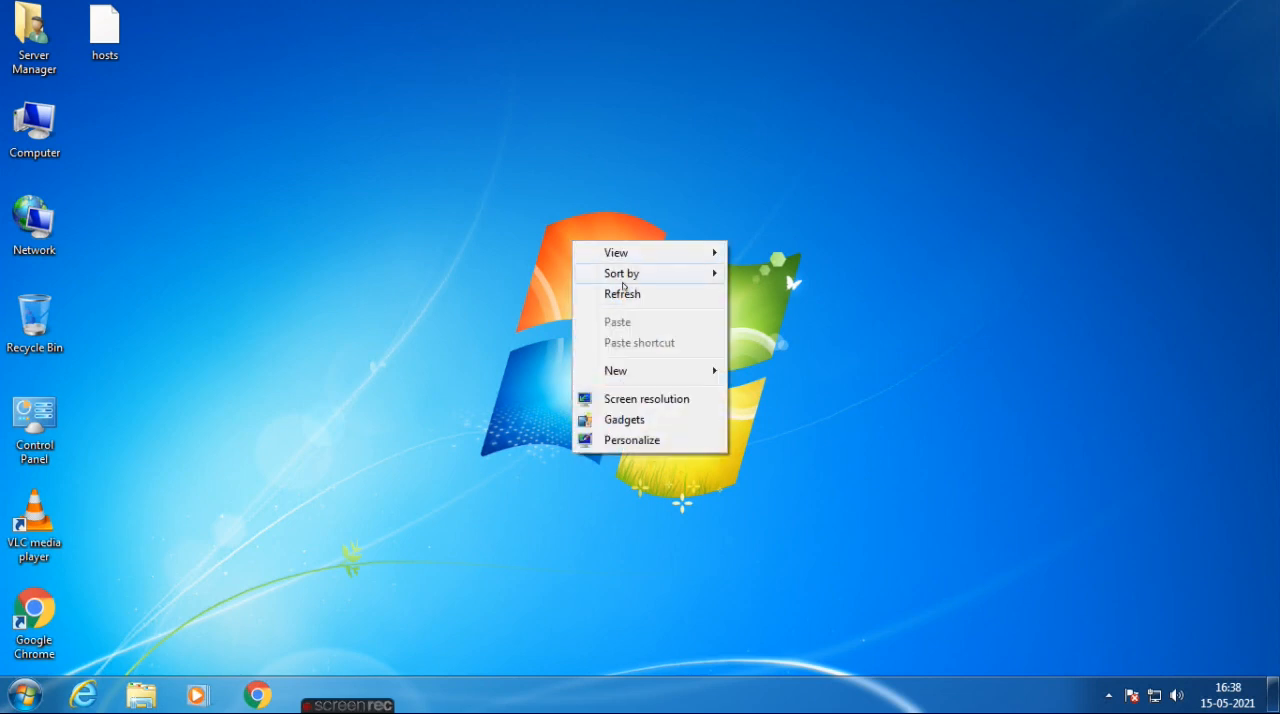
left_click(628, 294)
right_click(437, 171)
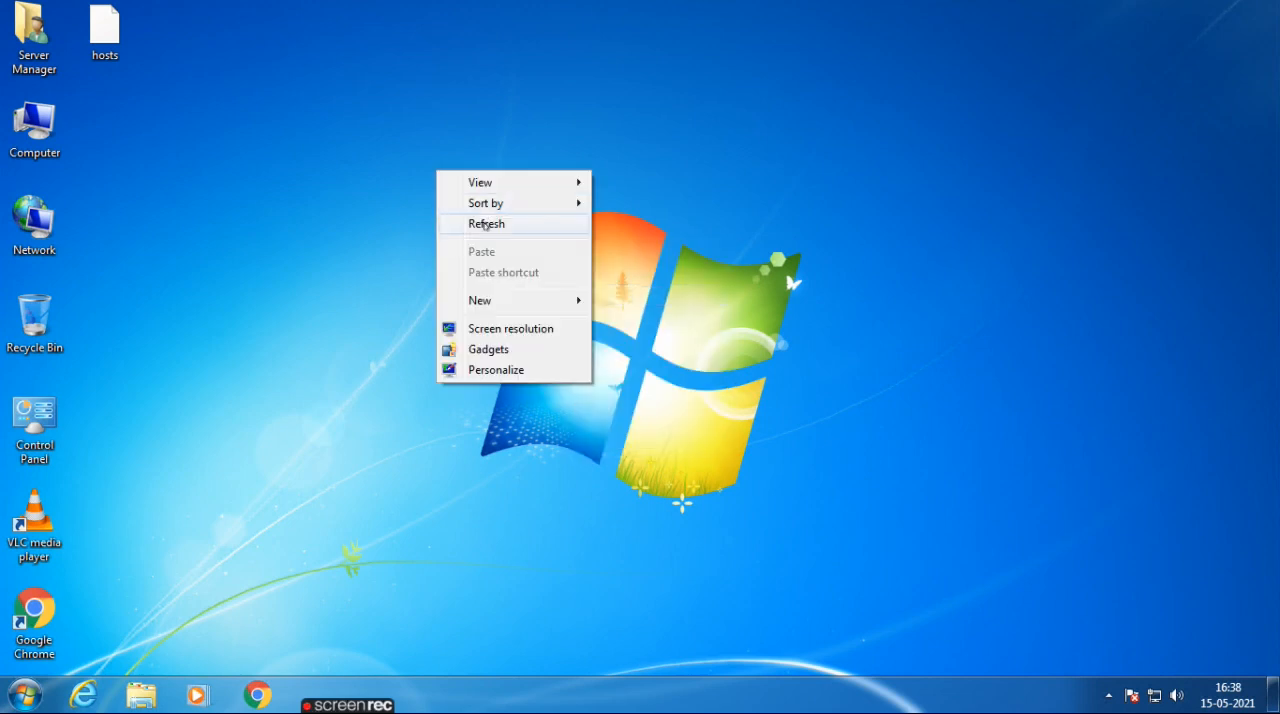
left_click(482, 221)
Open Google Chrome and start entering the firewall address 192.168.80.1:4444.
left_click(252, 698)
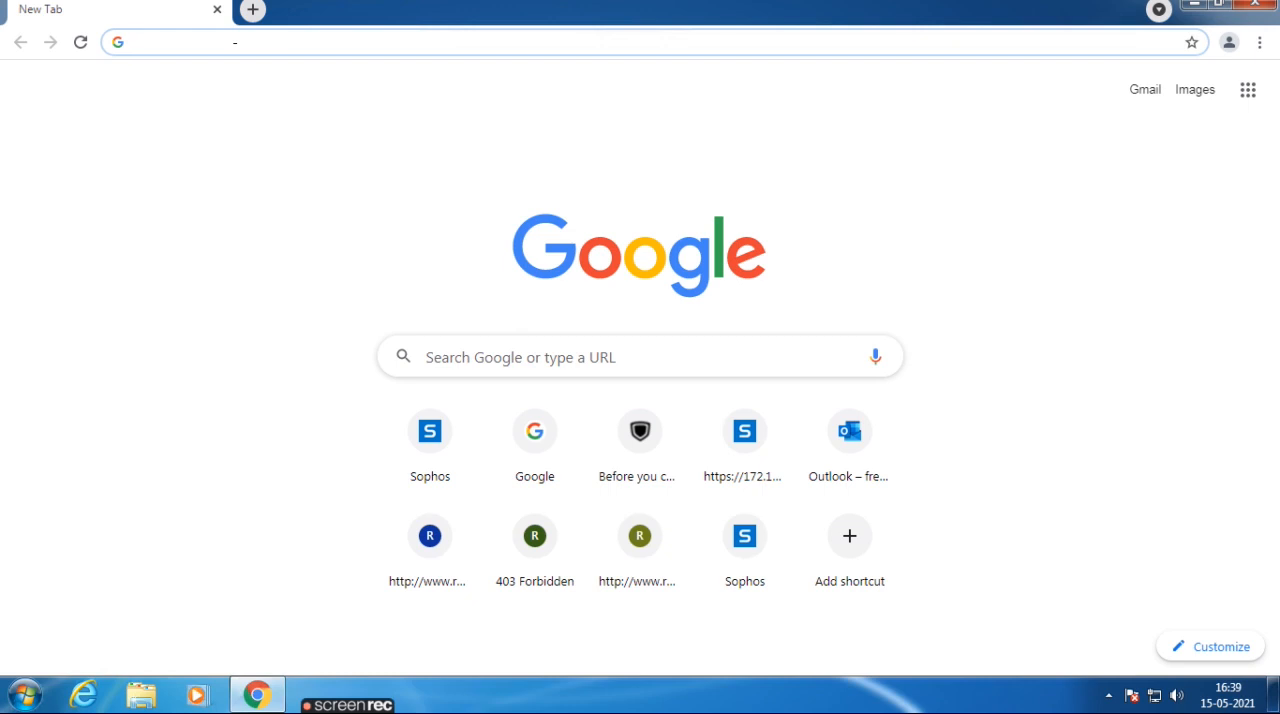
type("192.168.80.1:4444")
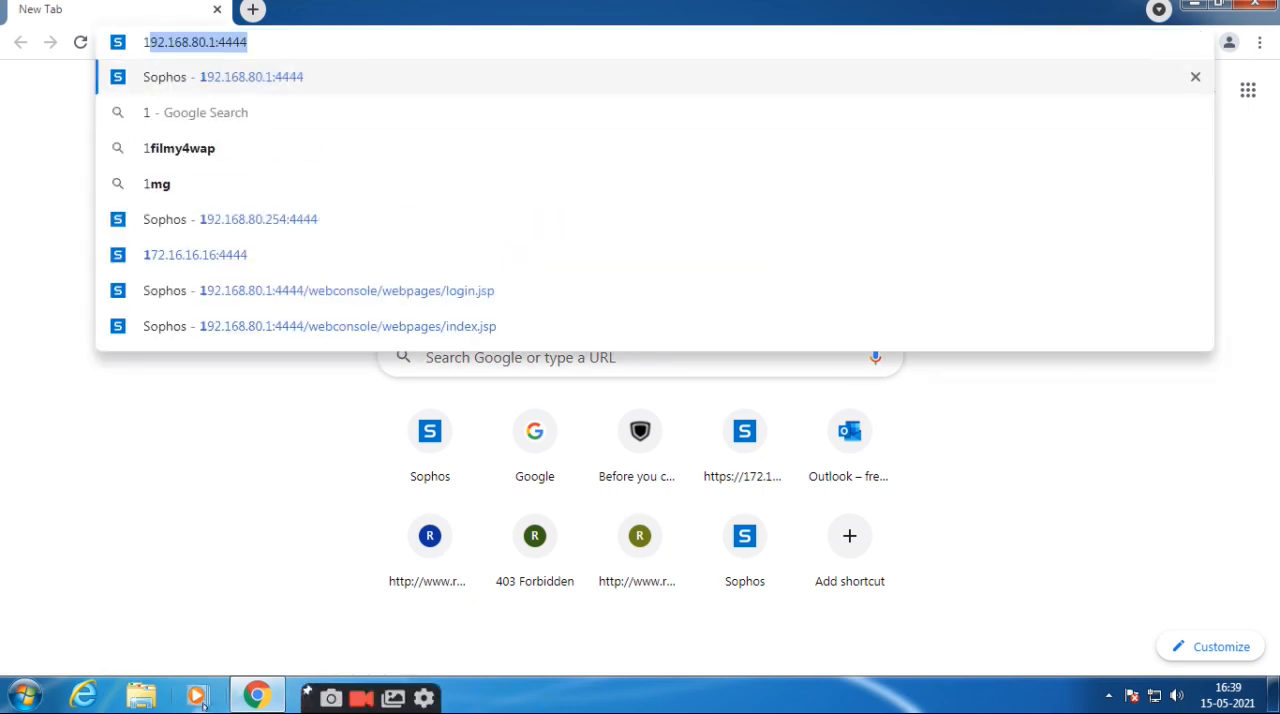
Open a Command Prompt and display the computer's network configuration with ipconfig.
left_click(25, 695)
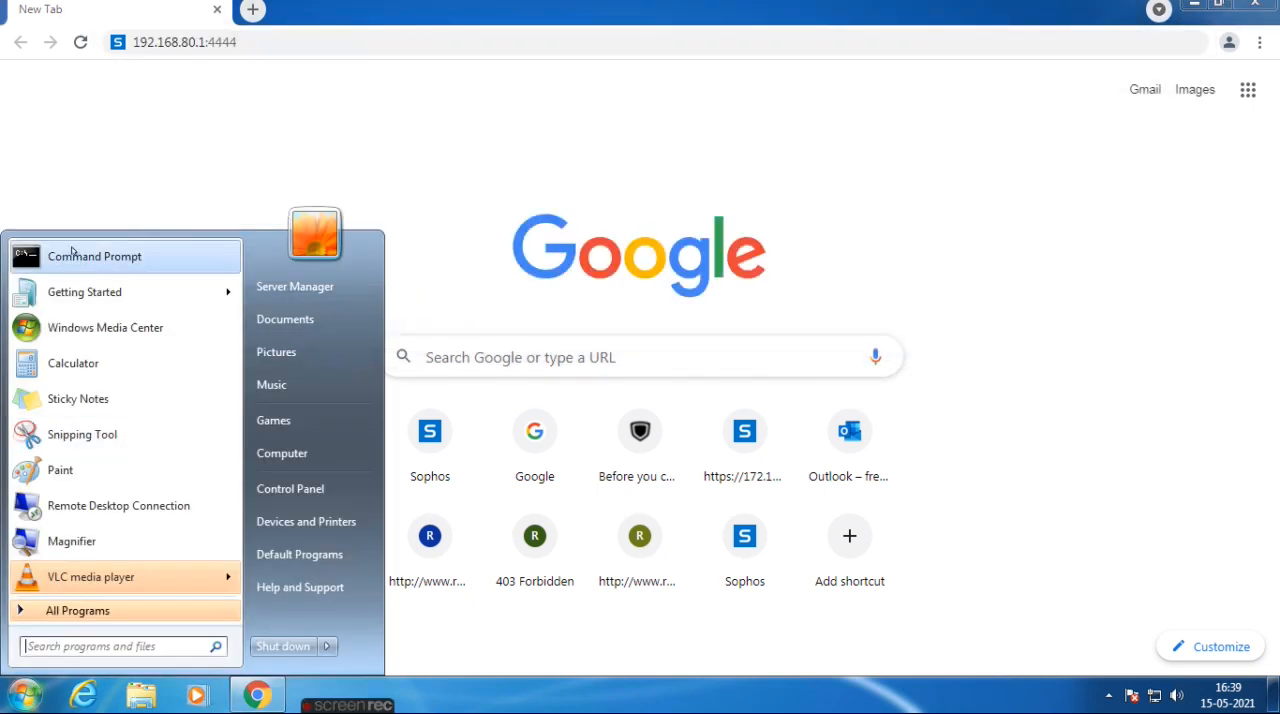
left_click(72, 252)
type("ipconfig")
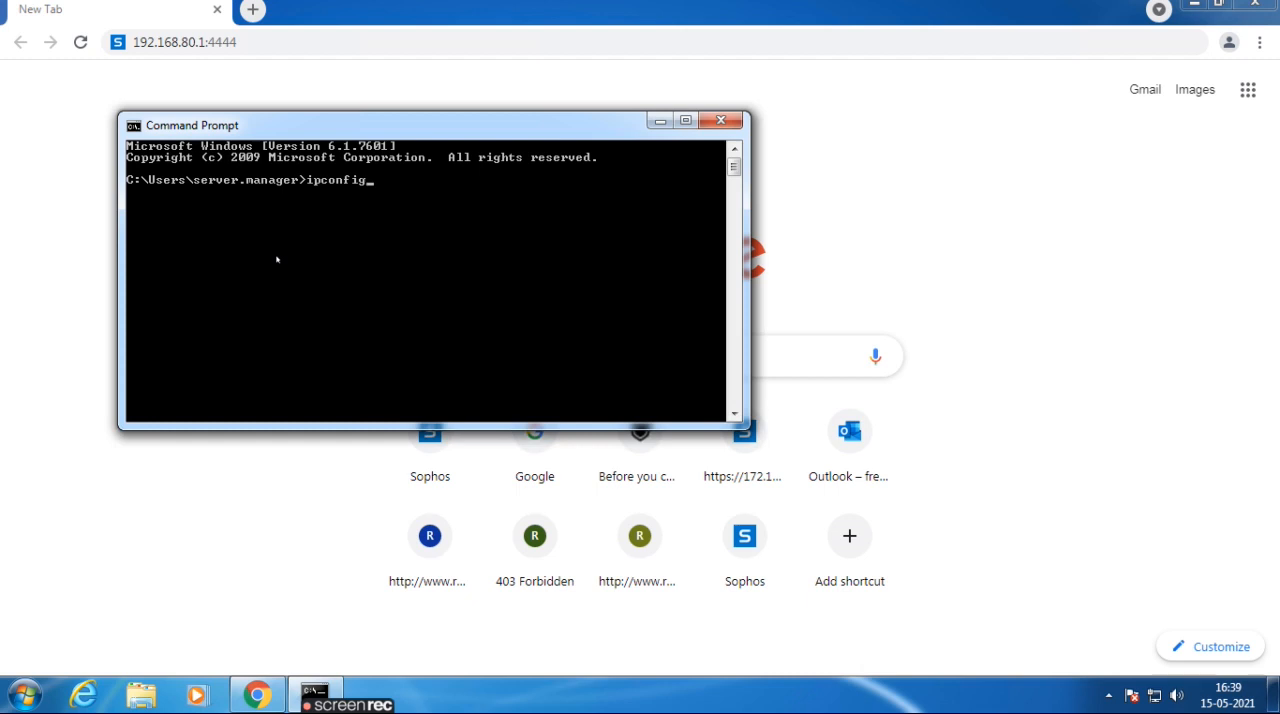
key("Return")
Ping the computer's own IP address 192.168.80.20 and stop the ping early.
type("ping 192.168.80.20")
key("Return")
key("ctrl+c")
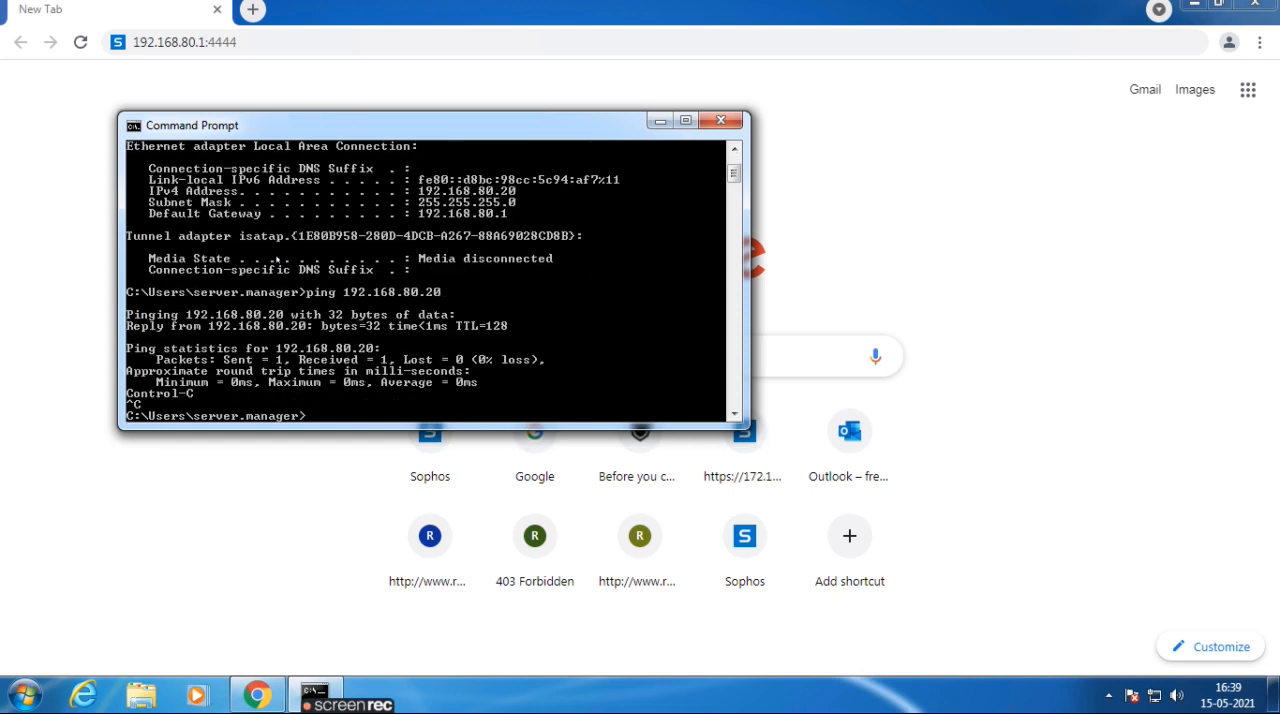
Ping the default gateway 192.168.80.1 to test the connection to the firewall.
key("Up")
key("BackSpace")
key("BackSpace")
type("1")
key("Return")
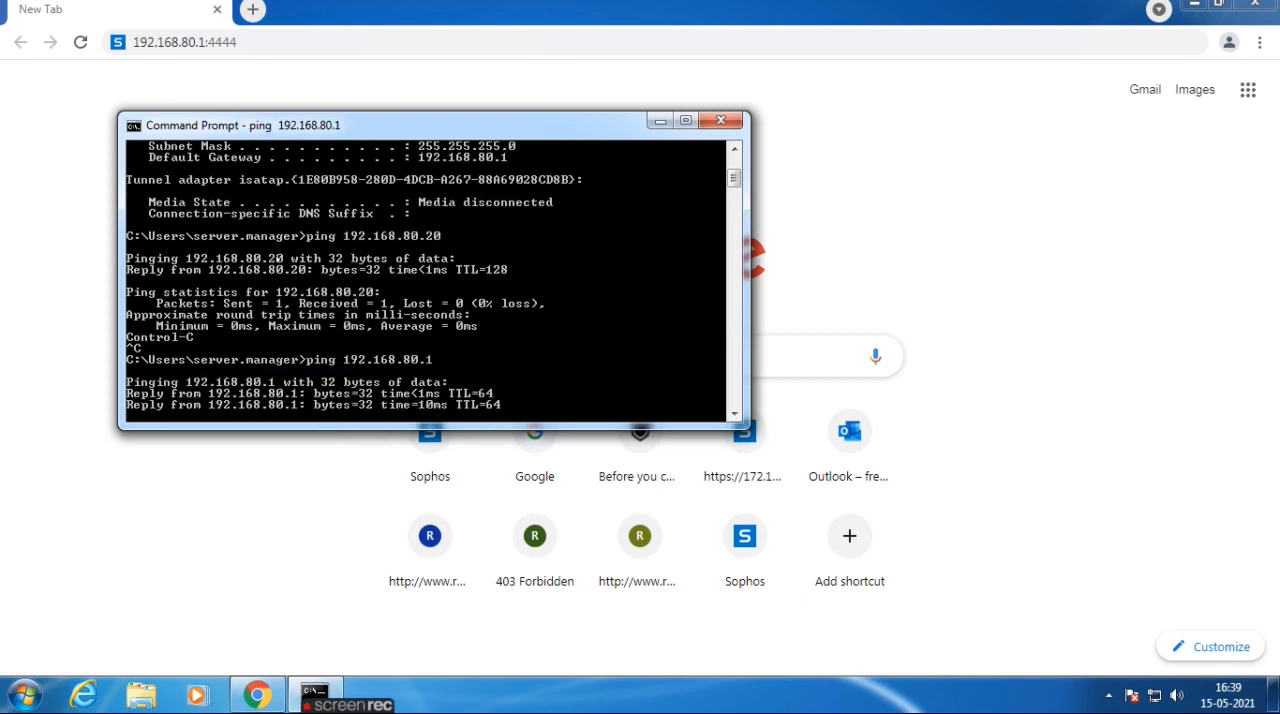
Run a continuous ping to the gateway with ping 192.168.80.1 -t.
key("Up")
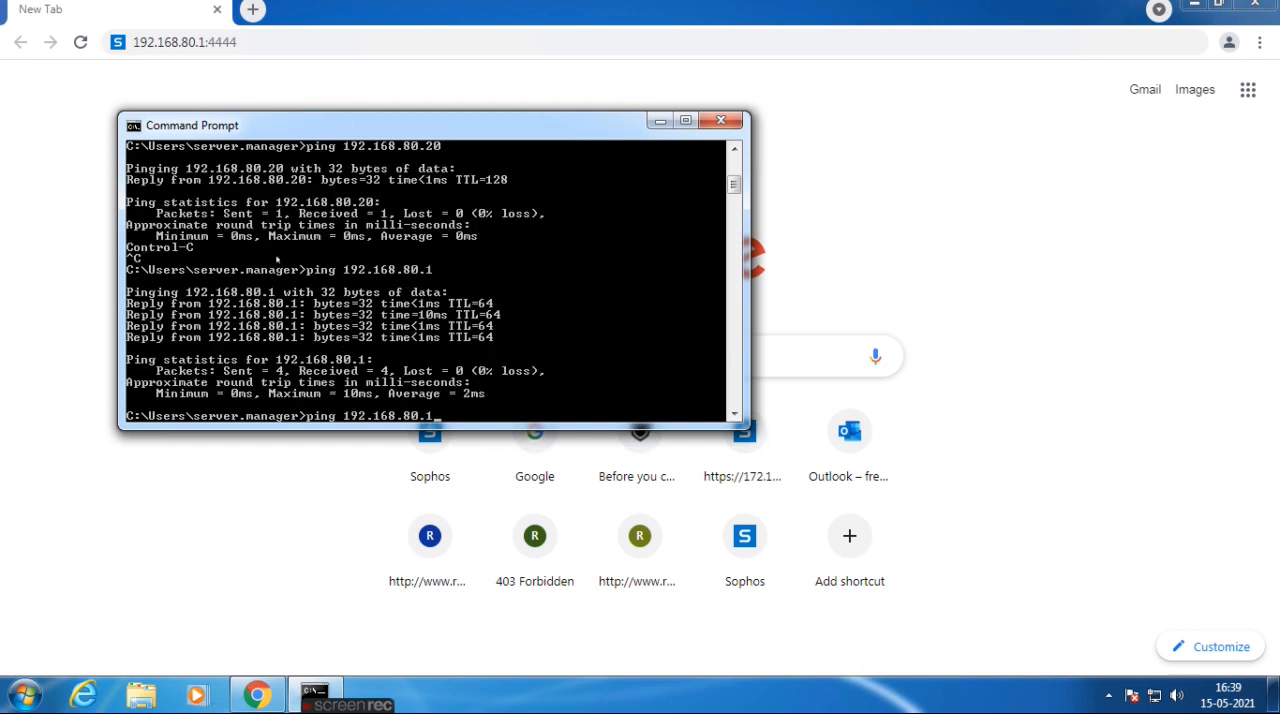
type("-t")
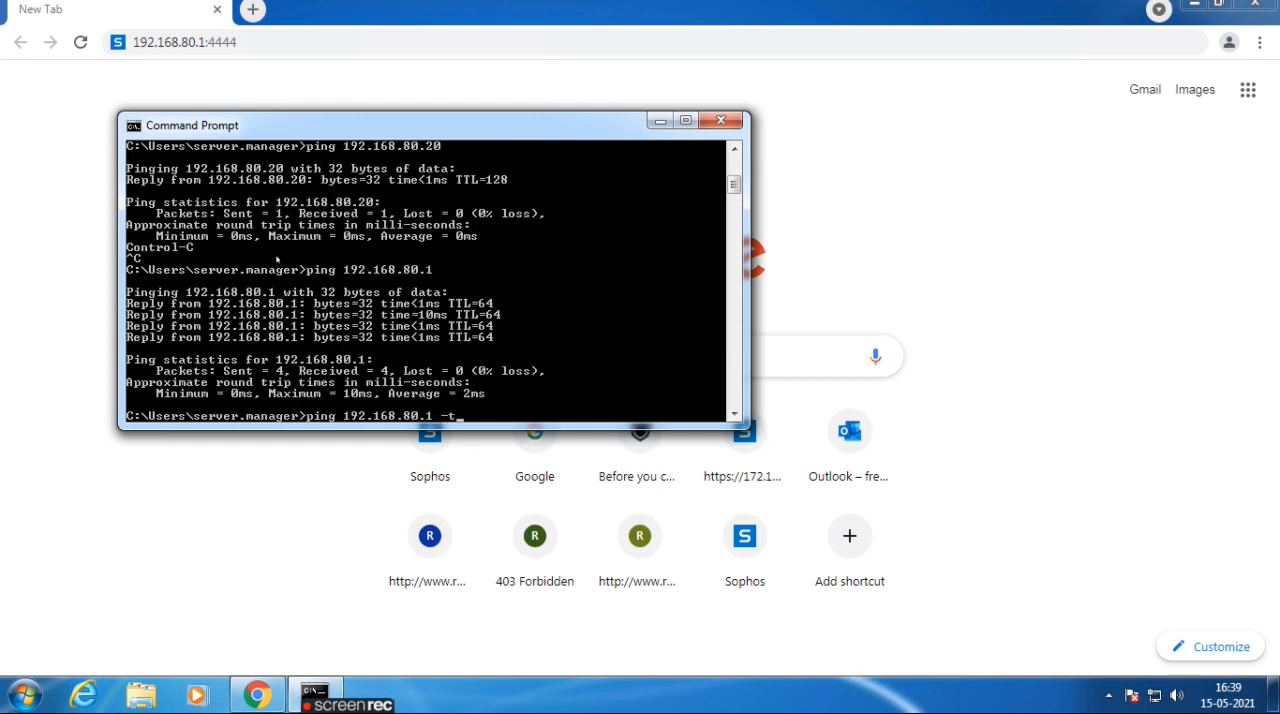
key("Return")
left_click(41, 94)
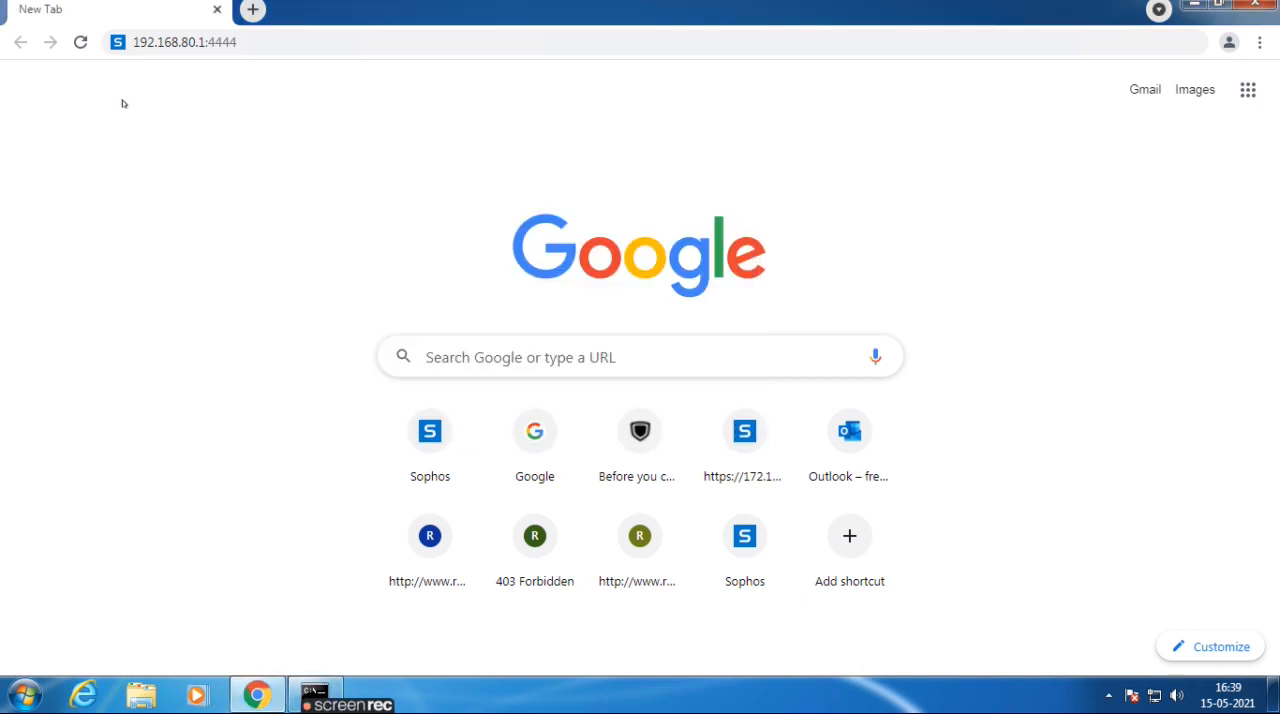
left_click(300, 43)
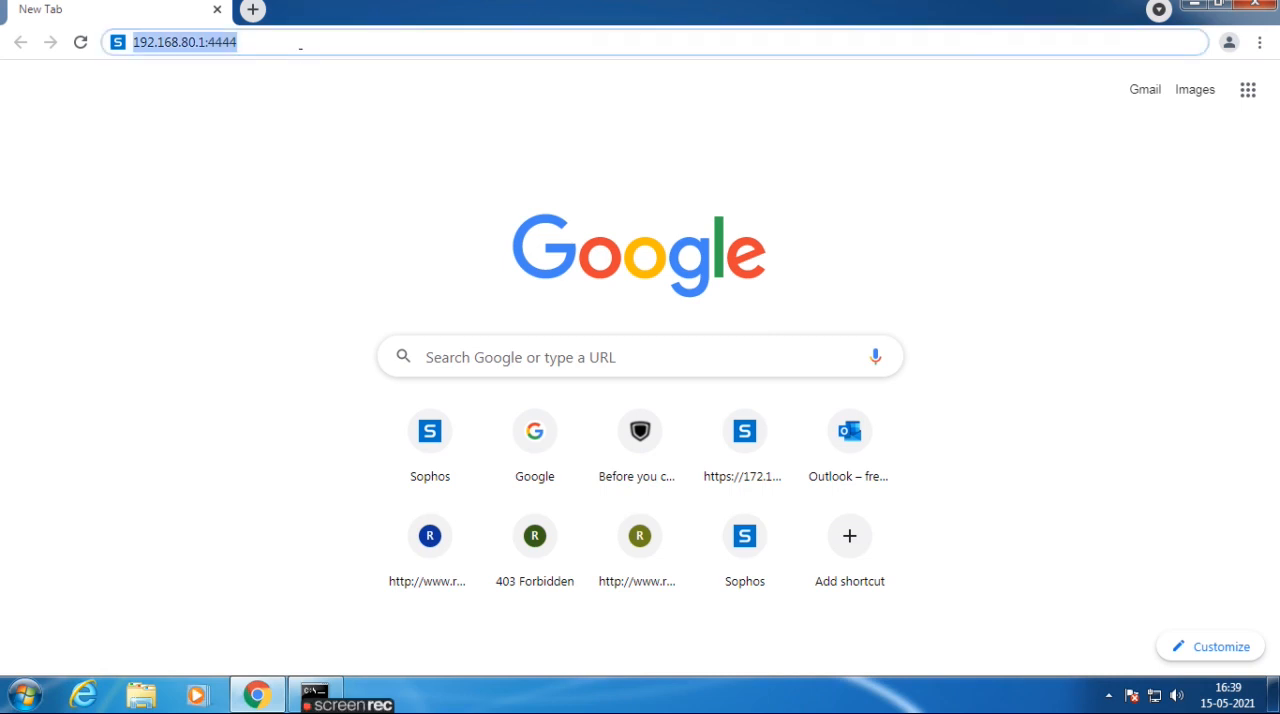
type("https://")
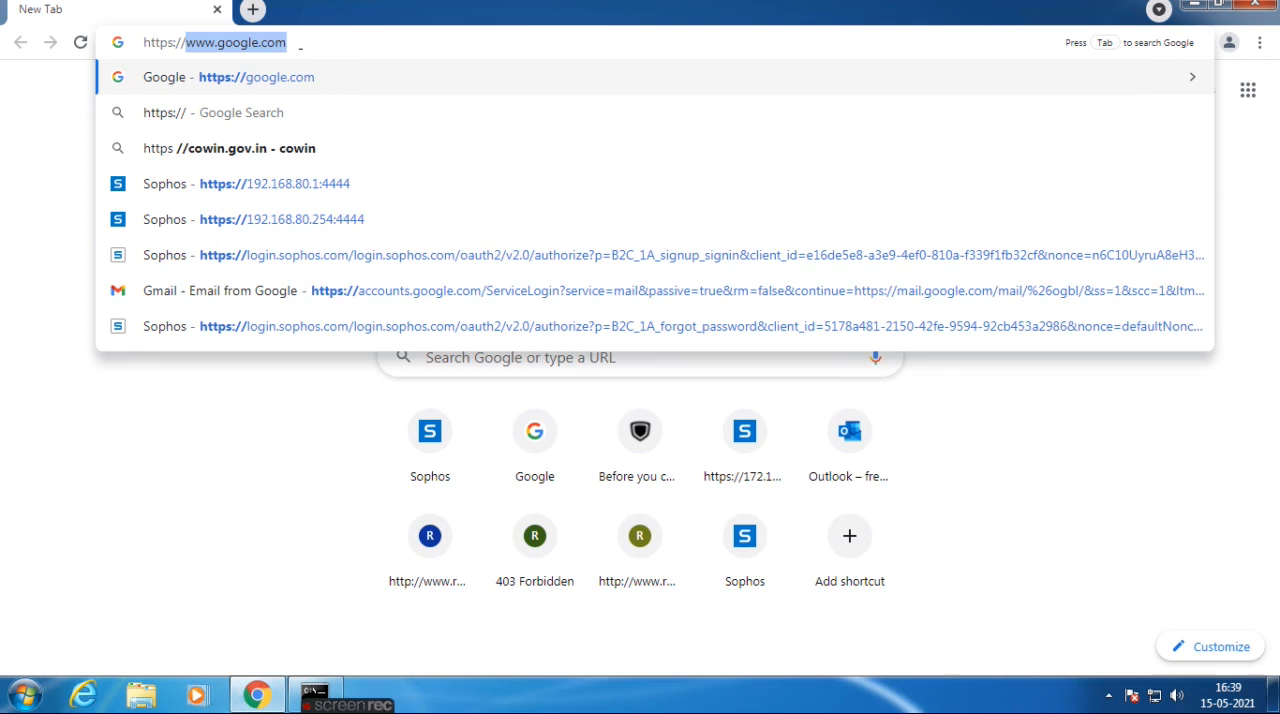
type("192.168.80.")
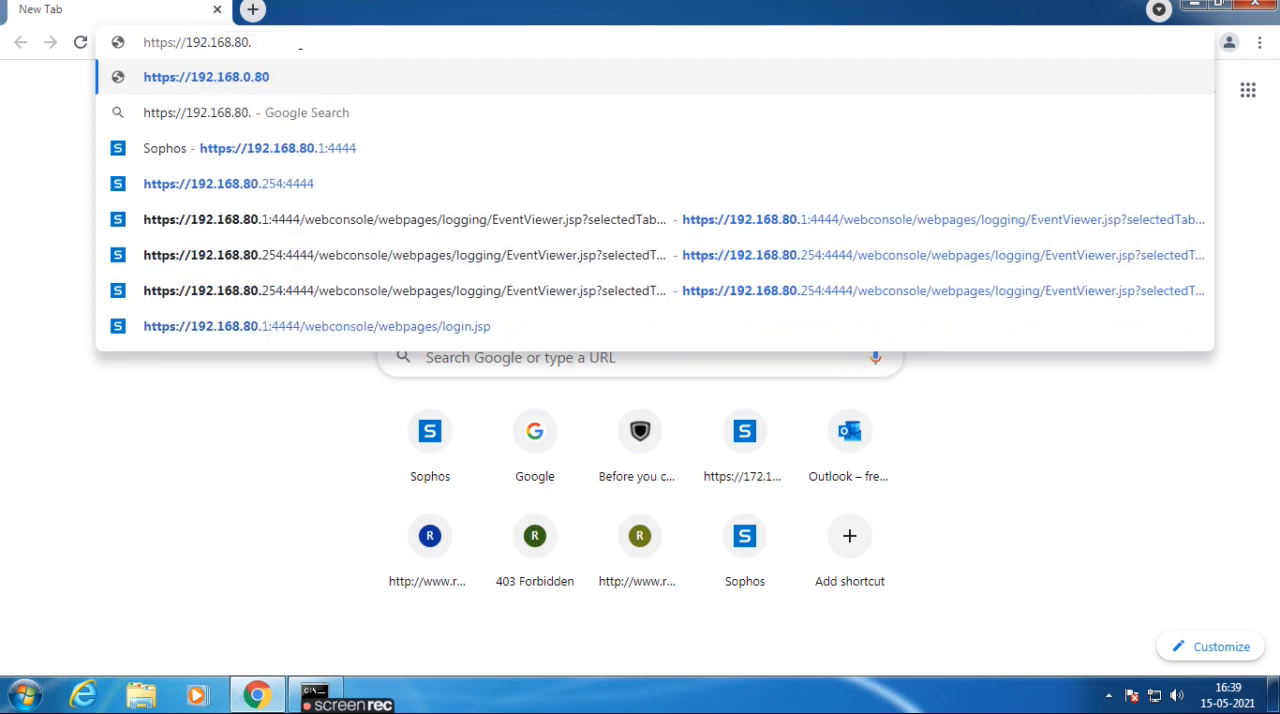
type("1:44")
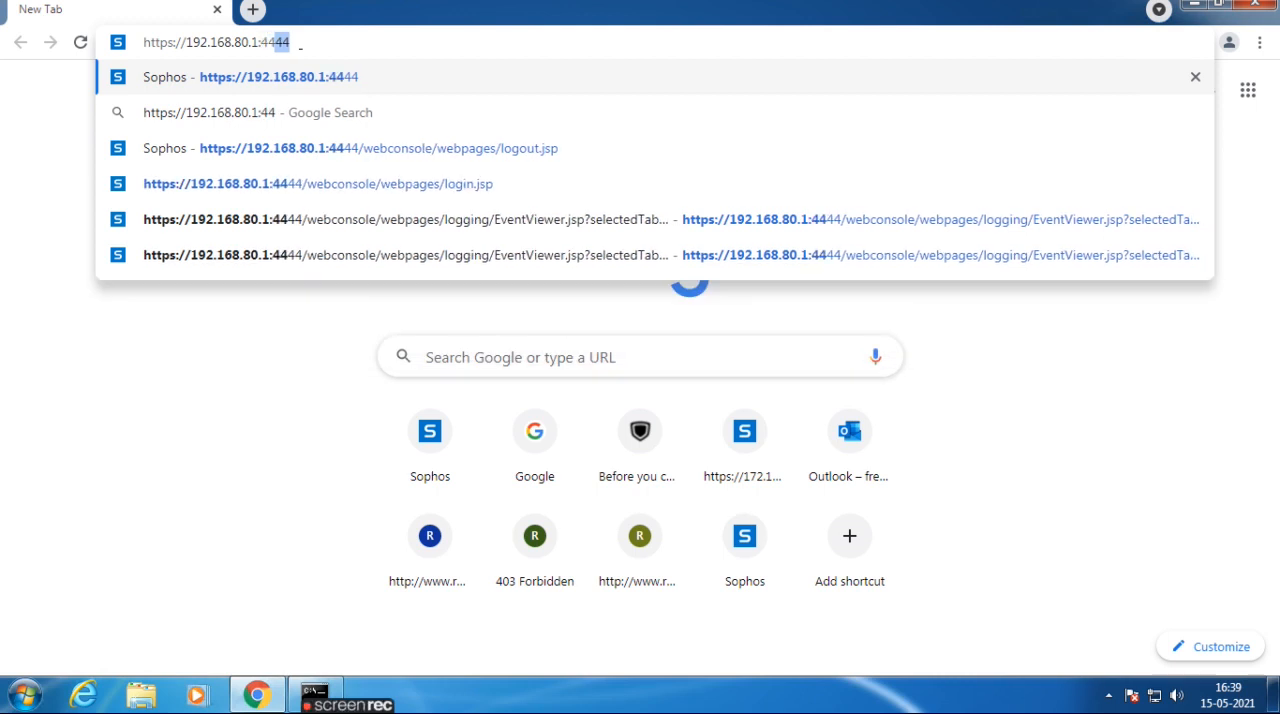
type("44")
key("Return")
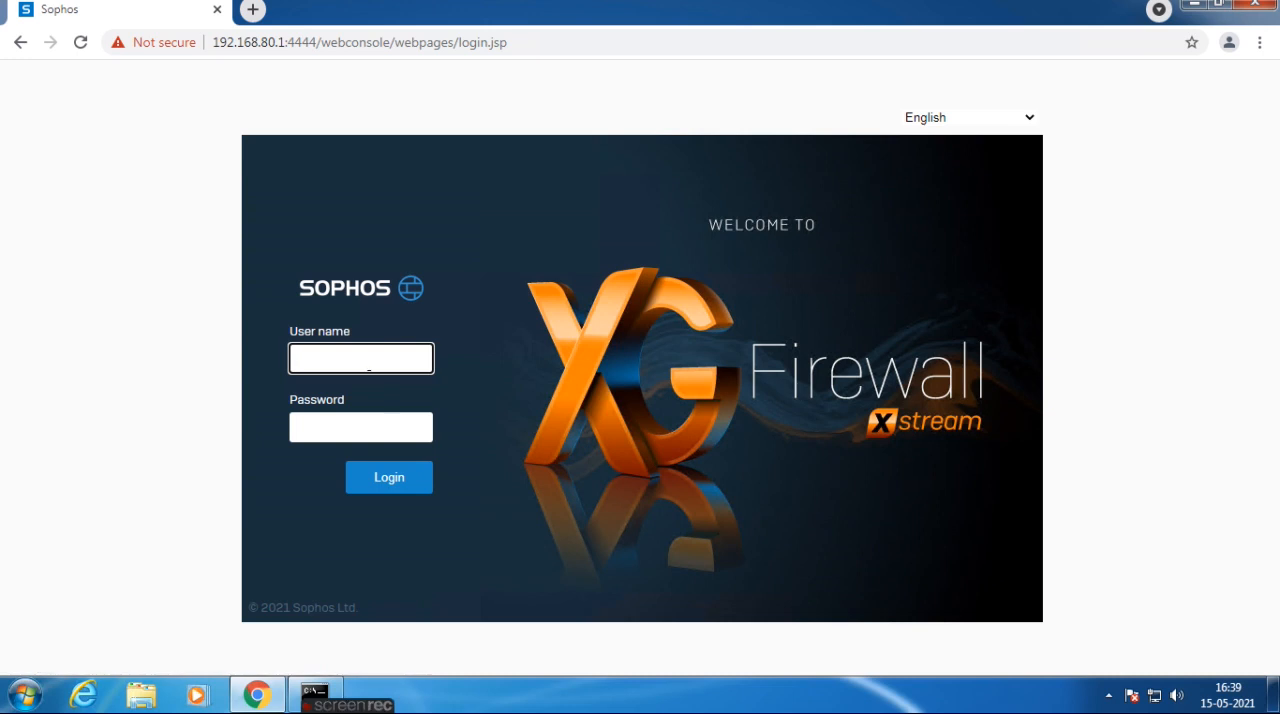
Try to log in to the Sophos XG Firewall with the user name admin and the account password.
left_click(368, 362)
type("admin")
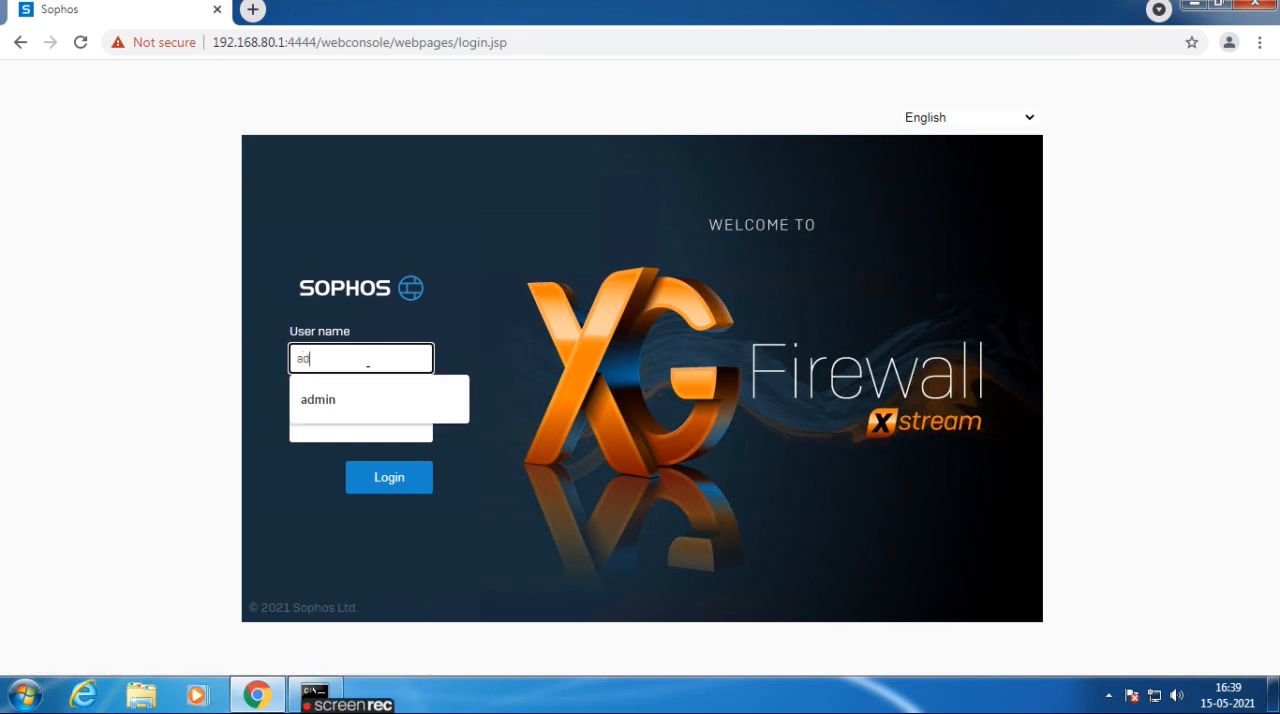
key("Tab")
type("**********")
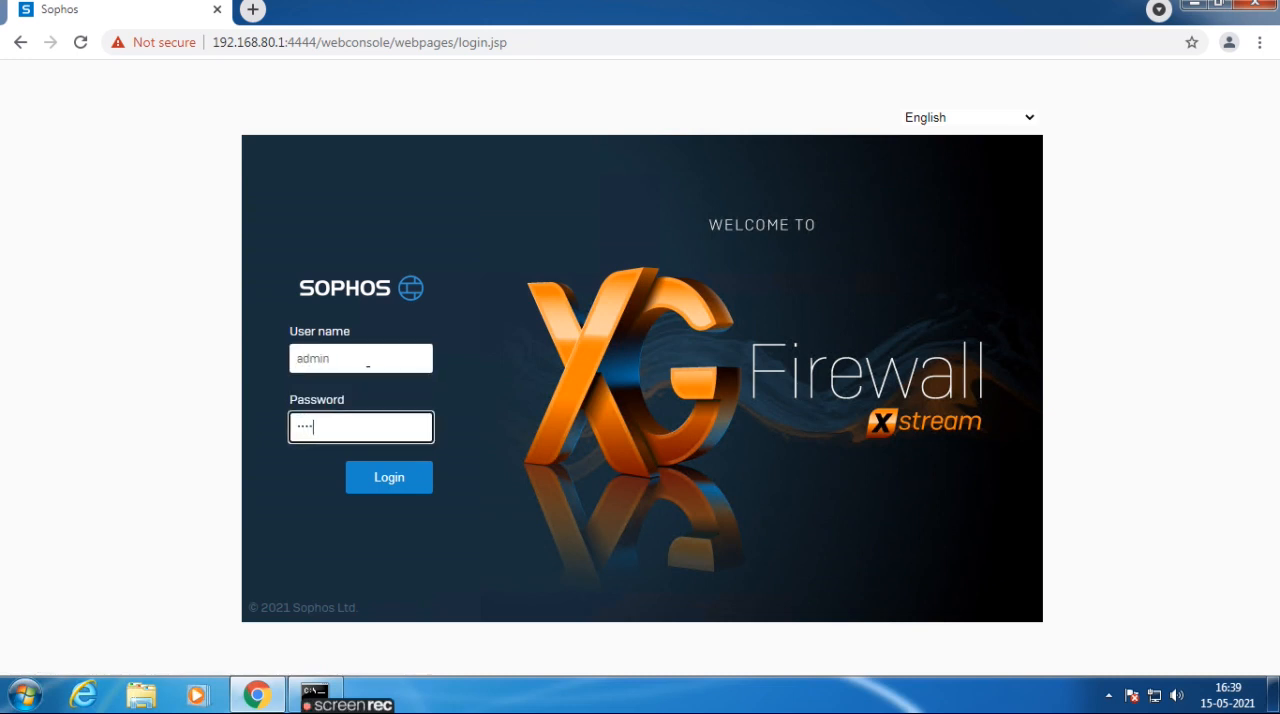
type("**")
key("Return")
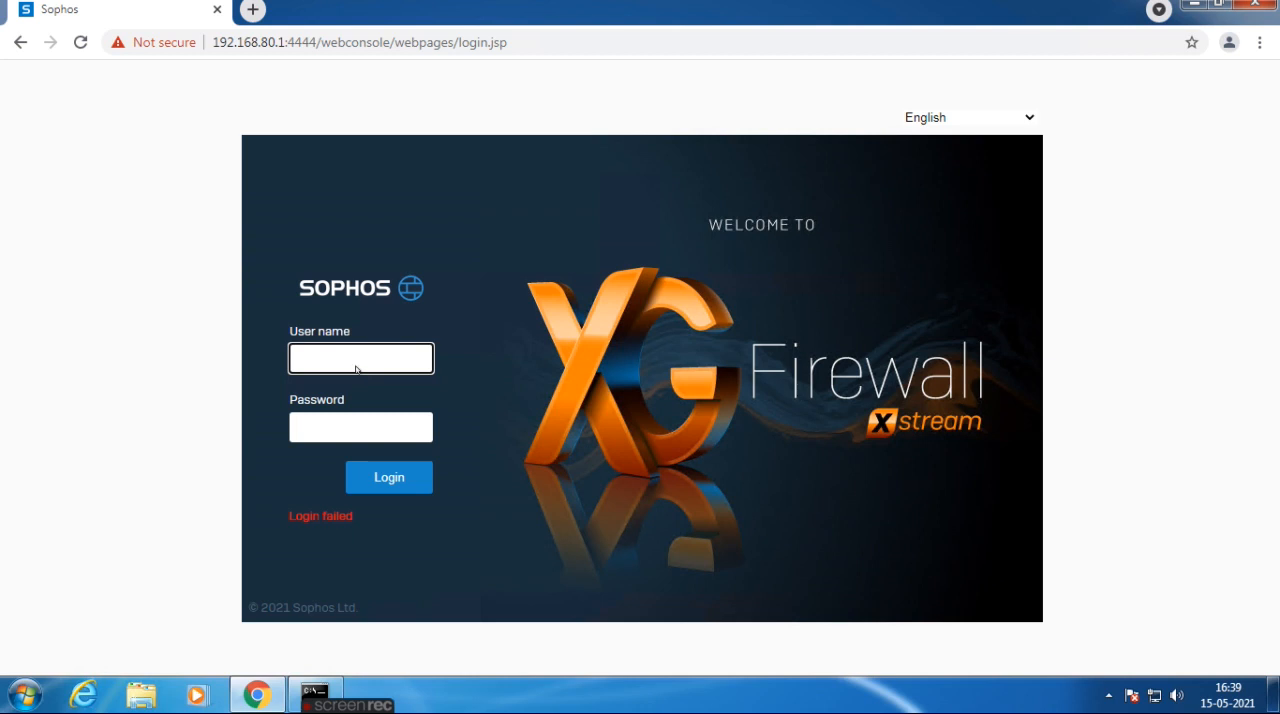
Log in again as admin, re-entering the account password.
type("admin")
key("Tab")
type("*********")
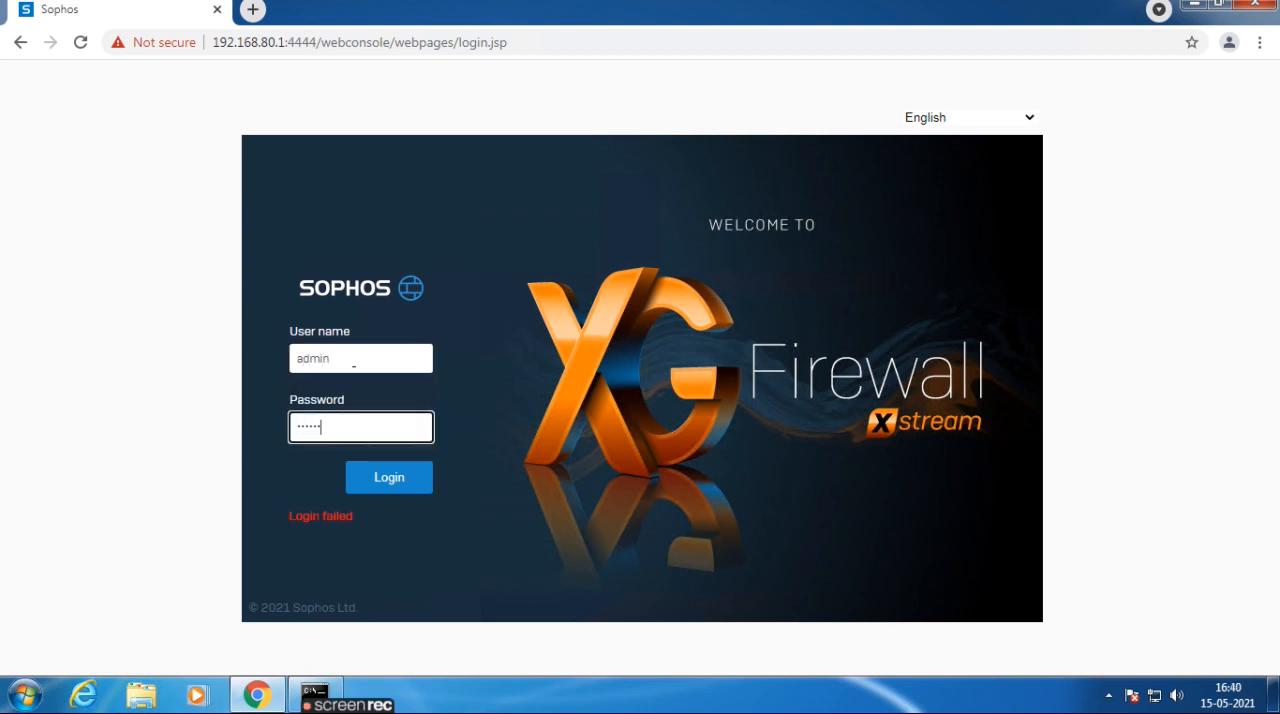
type("*")
key("Return")
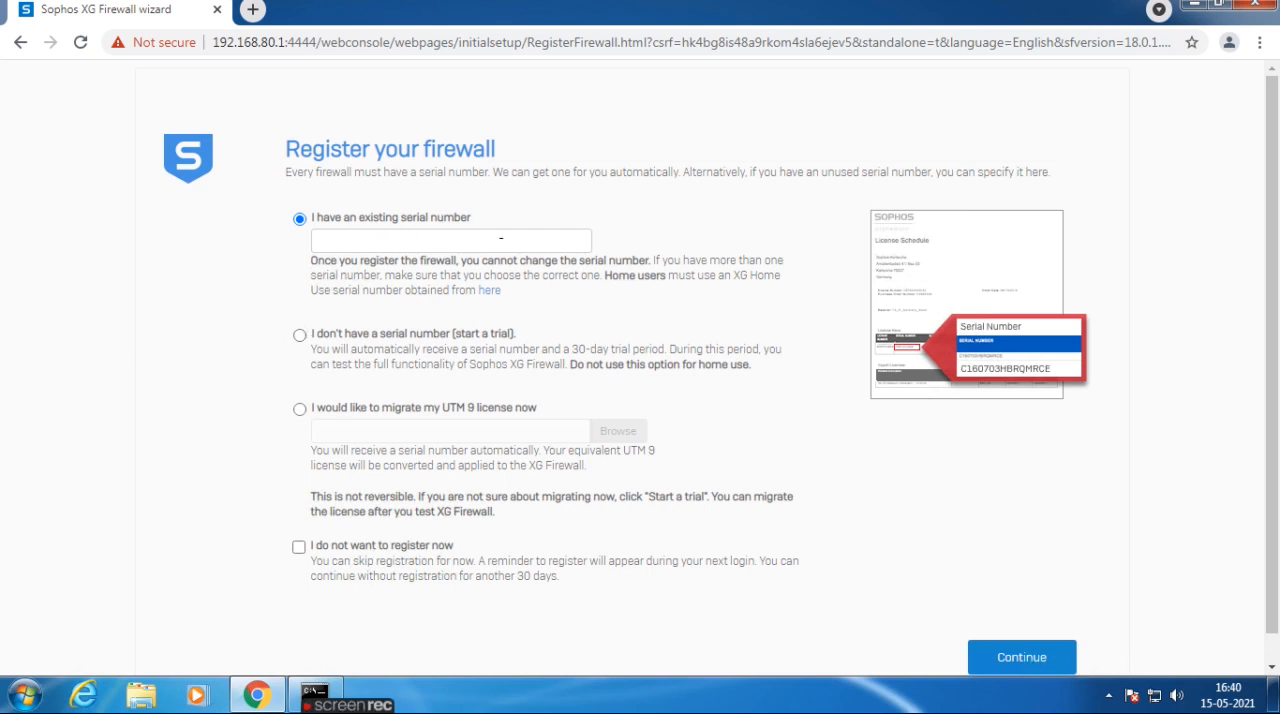
Choose the trial option without a serial number, opt not to register the firewall now, and continue past the warning.
left_click(299, 335)
left_click(298, 548)
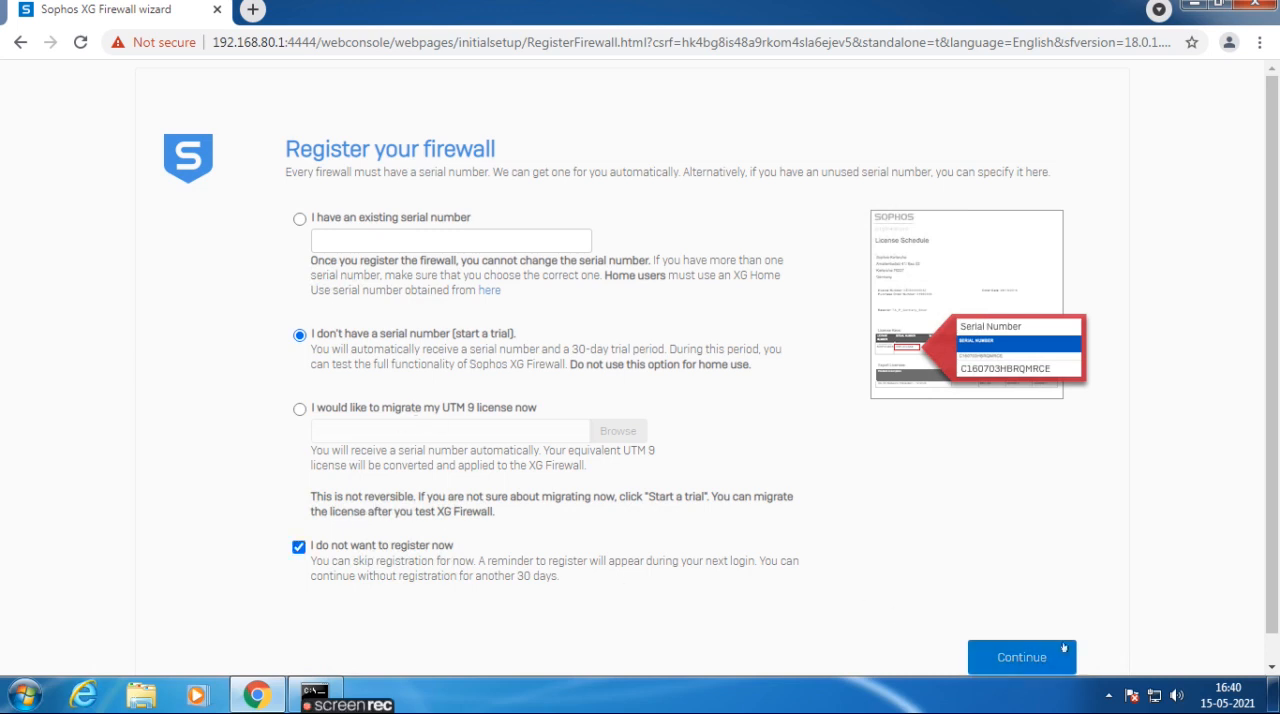
left_click(1022, 656)
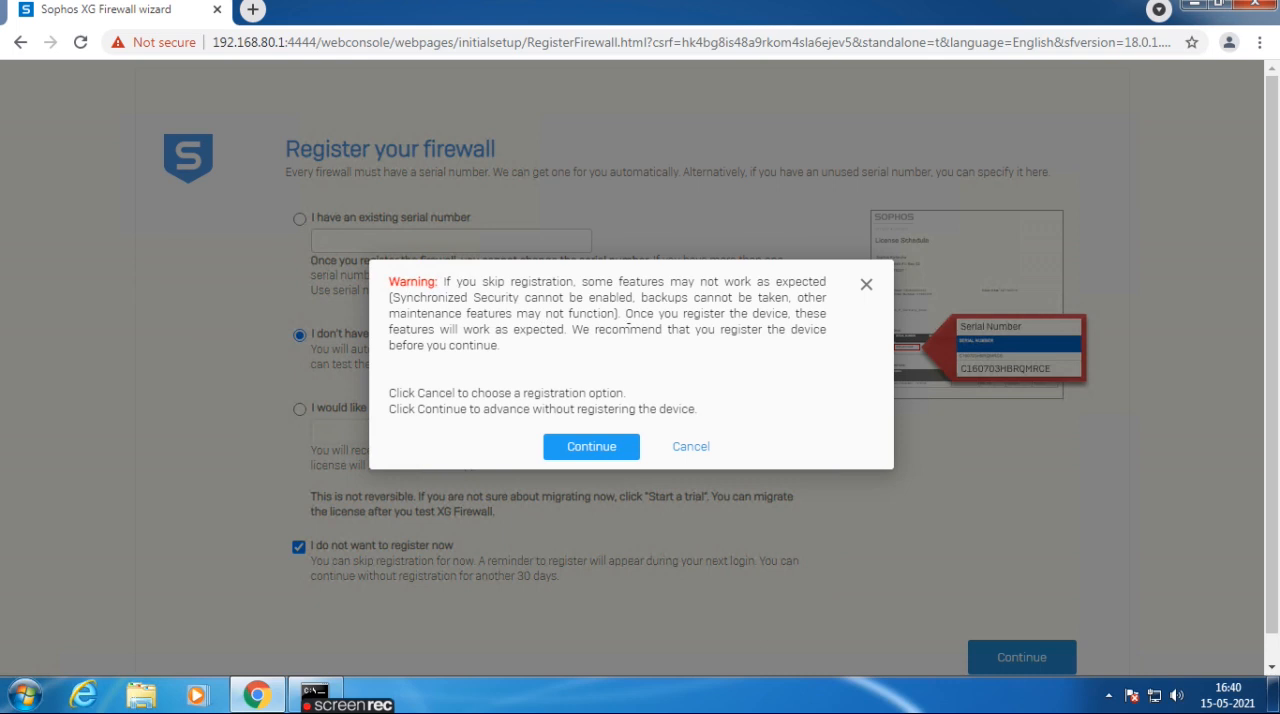
left_click(579, 453)
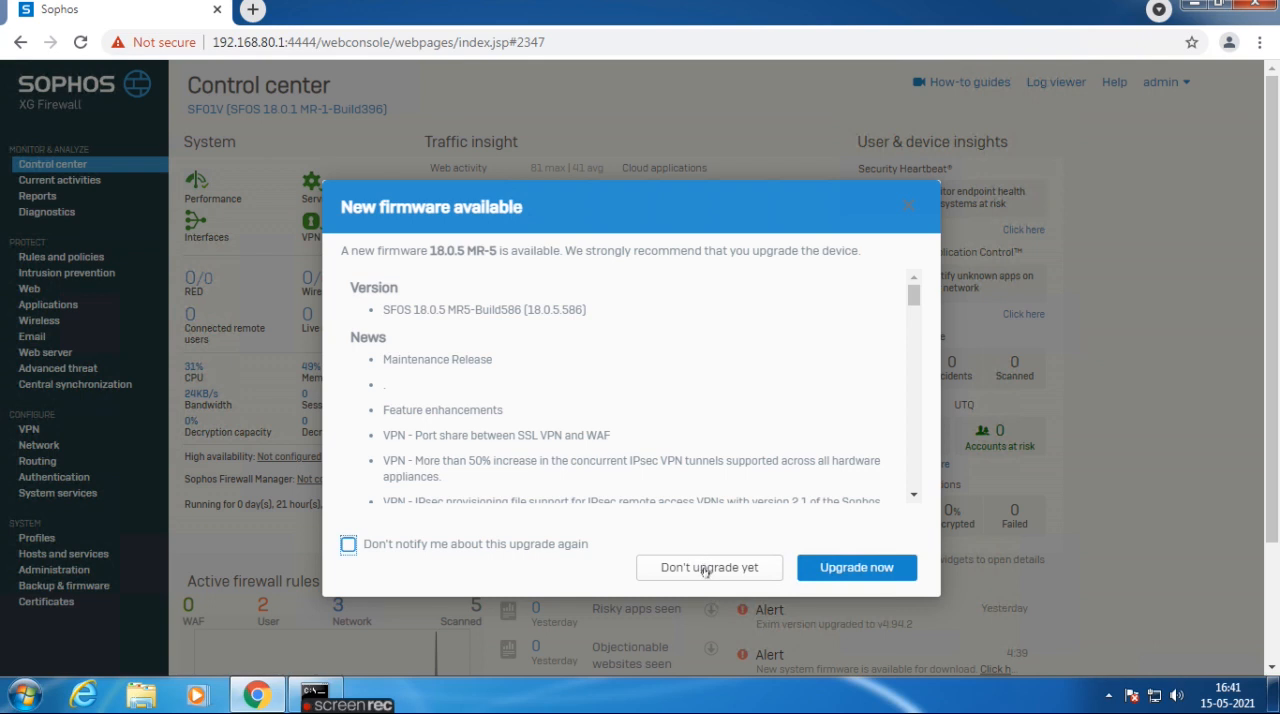
Postpone the firmware upgrade and examine the active firewall rules section of the Control center.
left_click(705, 568)
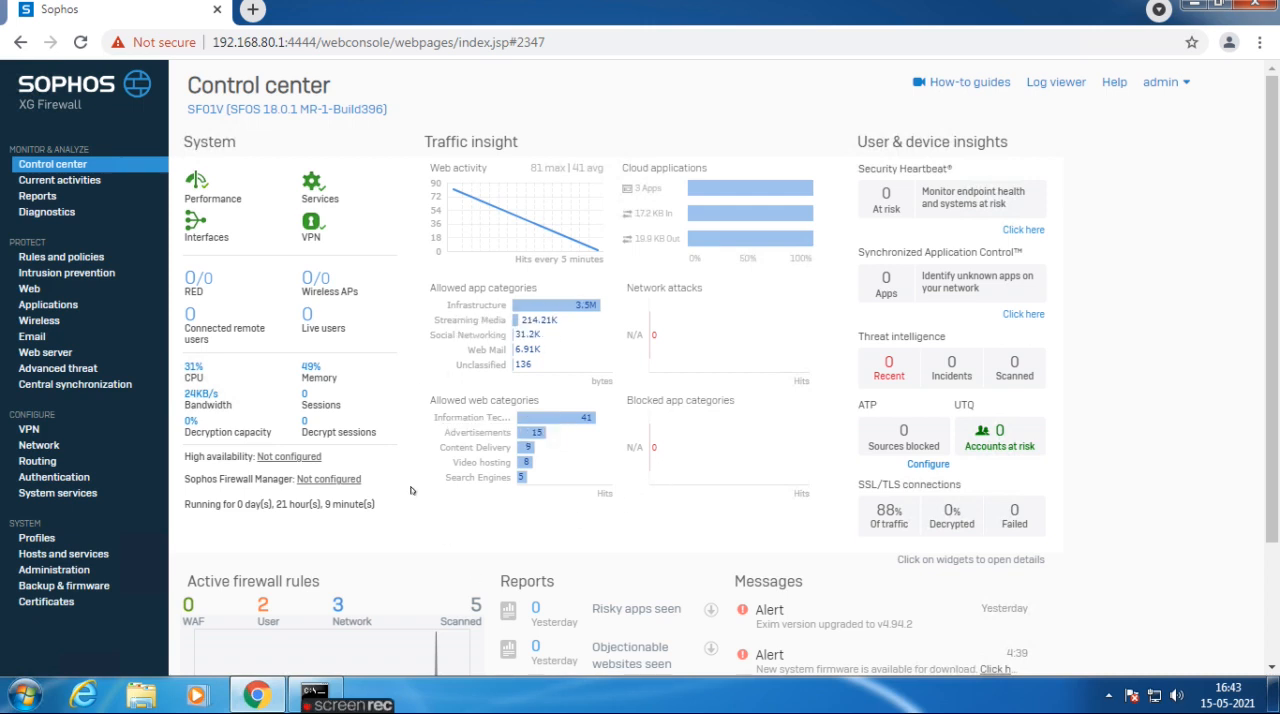
scroll(350, 516, "down", 2)
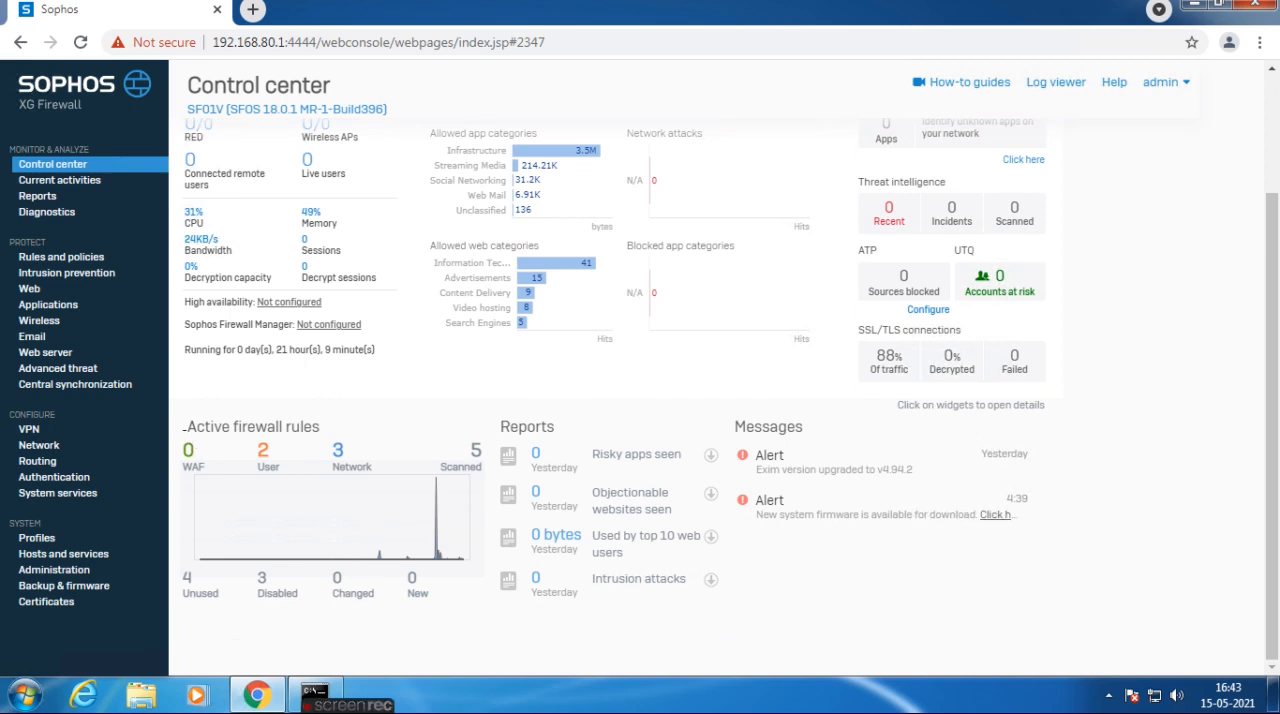
left_click_drag(191, 428, 347, 430)
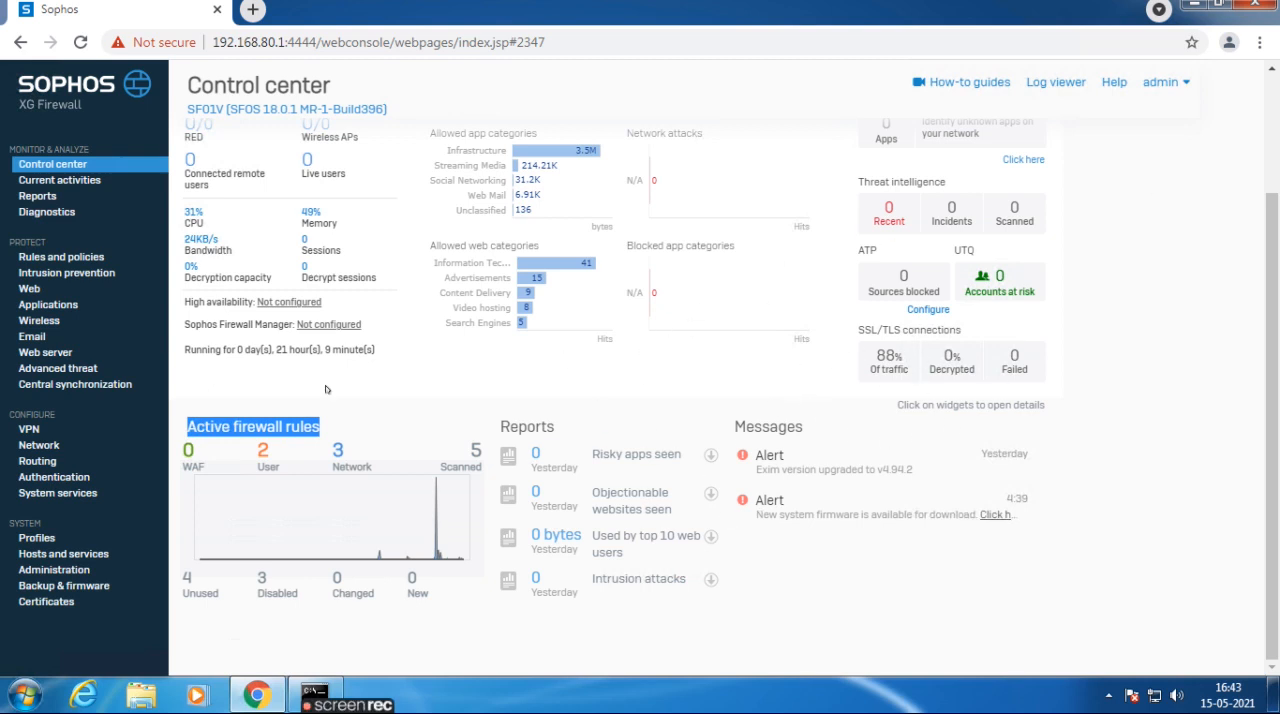
Examine the current activities, covering live users, live connections, IPsec connections and remote users.
left_click(68, 181)
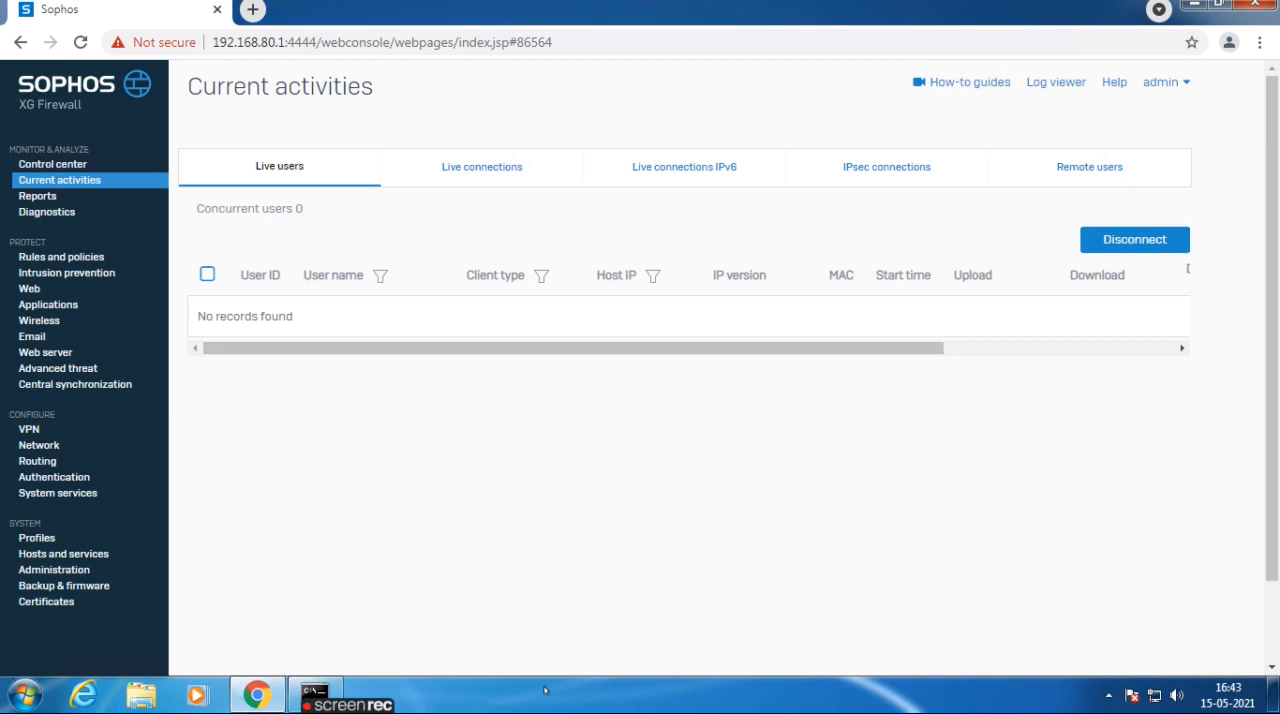
left_click(504, 168)
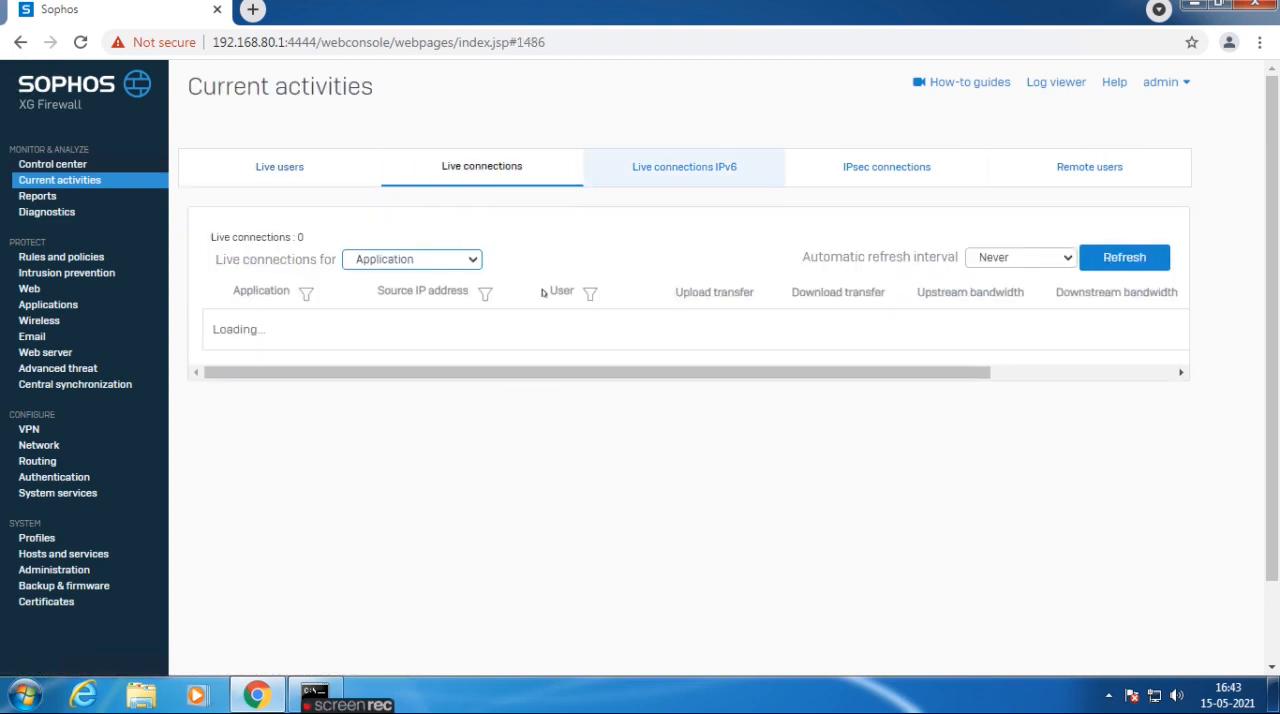
left_click(900, 170)
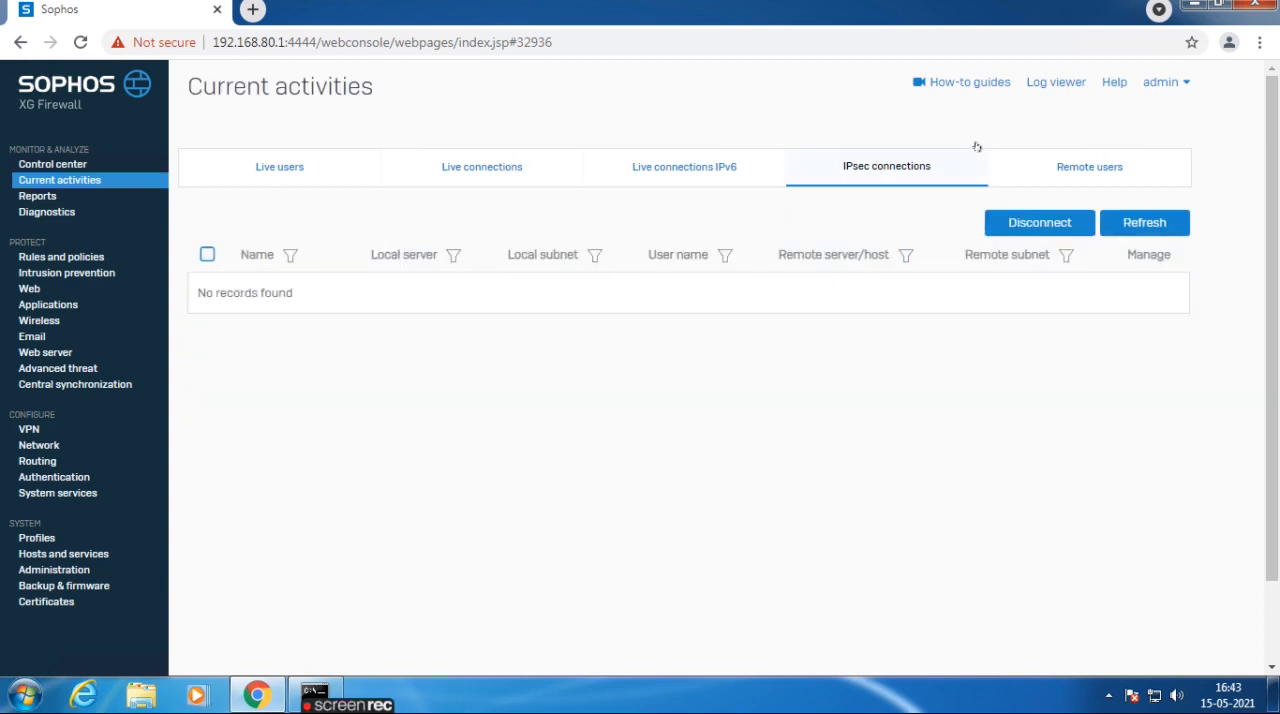
left_click(1066, 173)
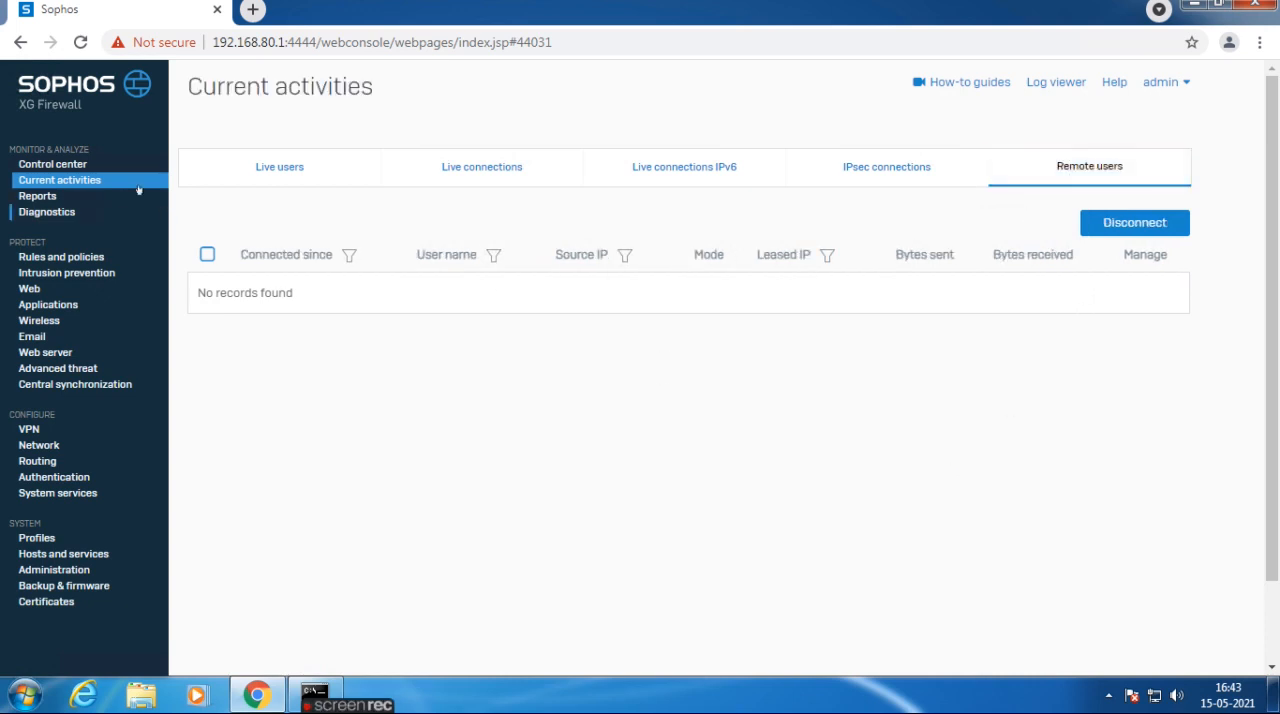
Examine the traffic dashboard in the reports, then view the Applications & web report.
left_click(36, 197)
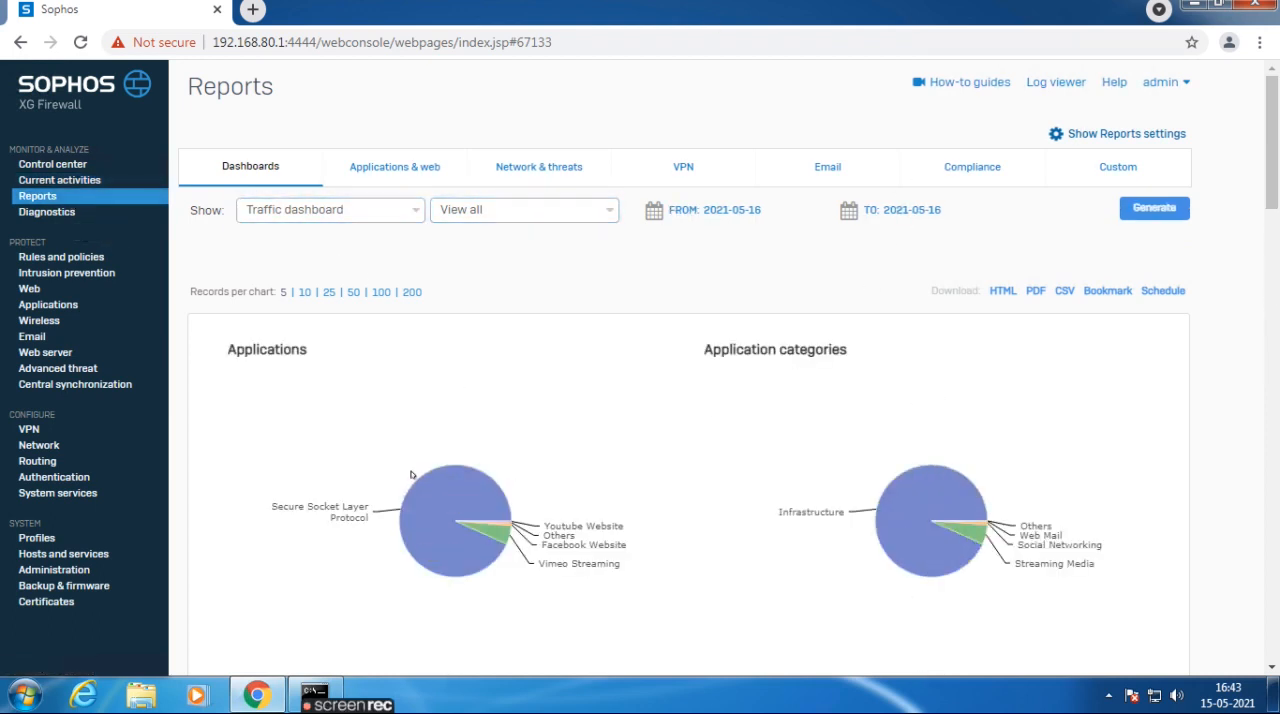
scroll(514, 400, "down", 1)
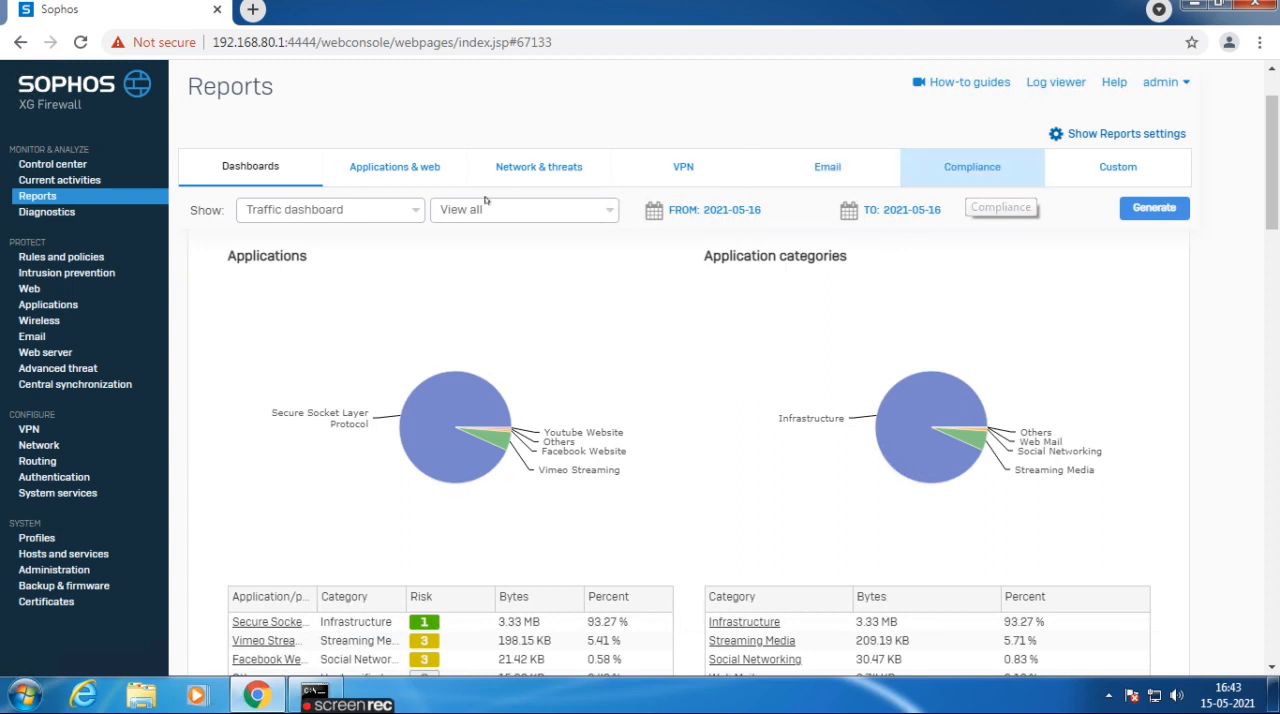
left_click(420, 177)
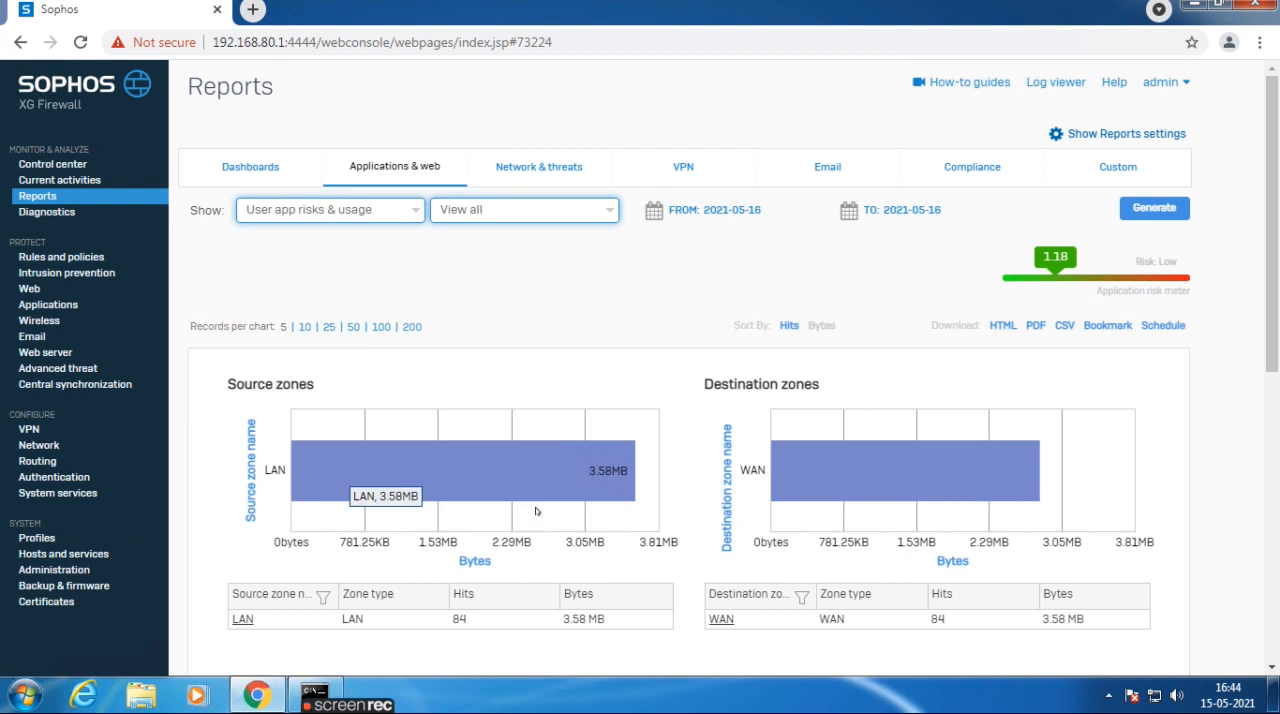
Examine the user app risks and usage report, covering source and destination zones, application categories and applications.
scroll(616, 512, "down", 4)
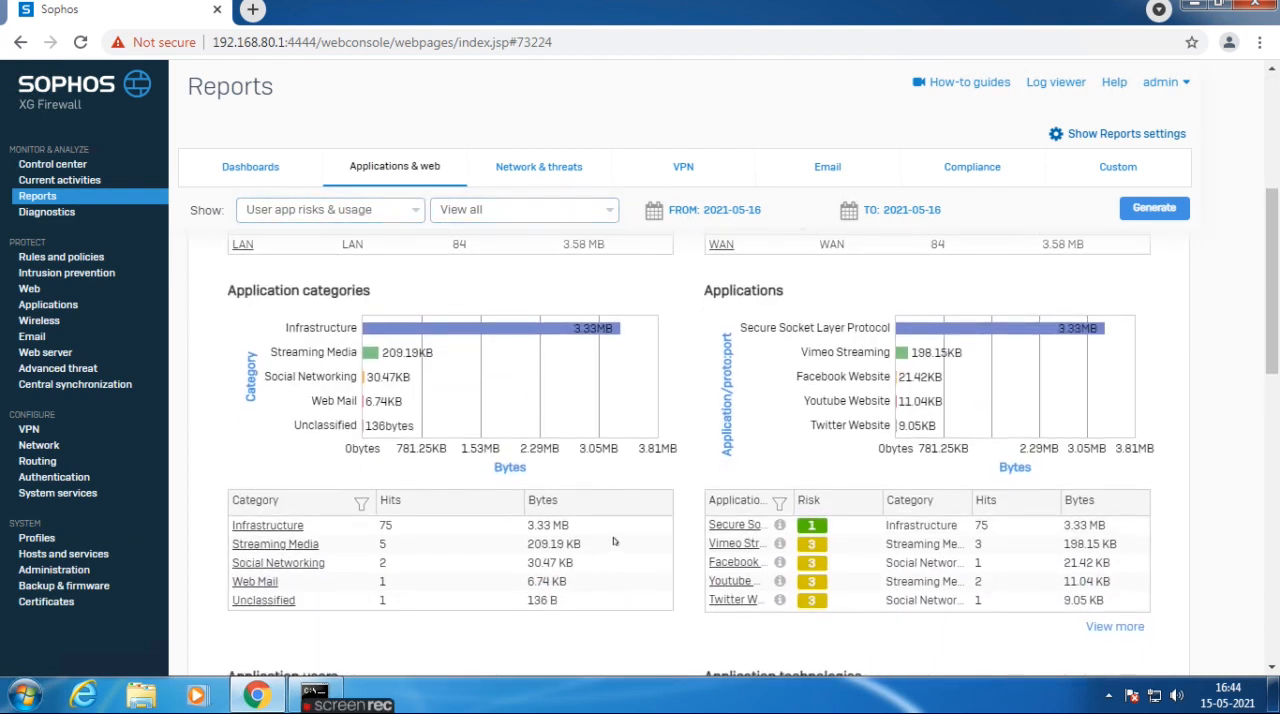
scroll(820, 420, "down", 1)
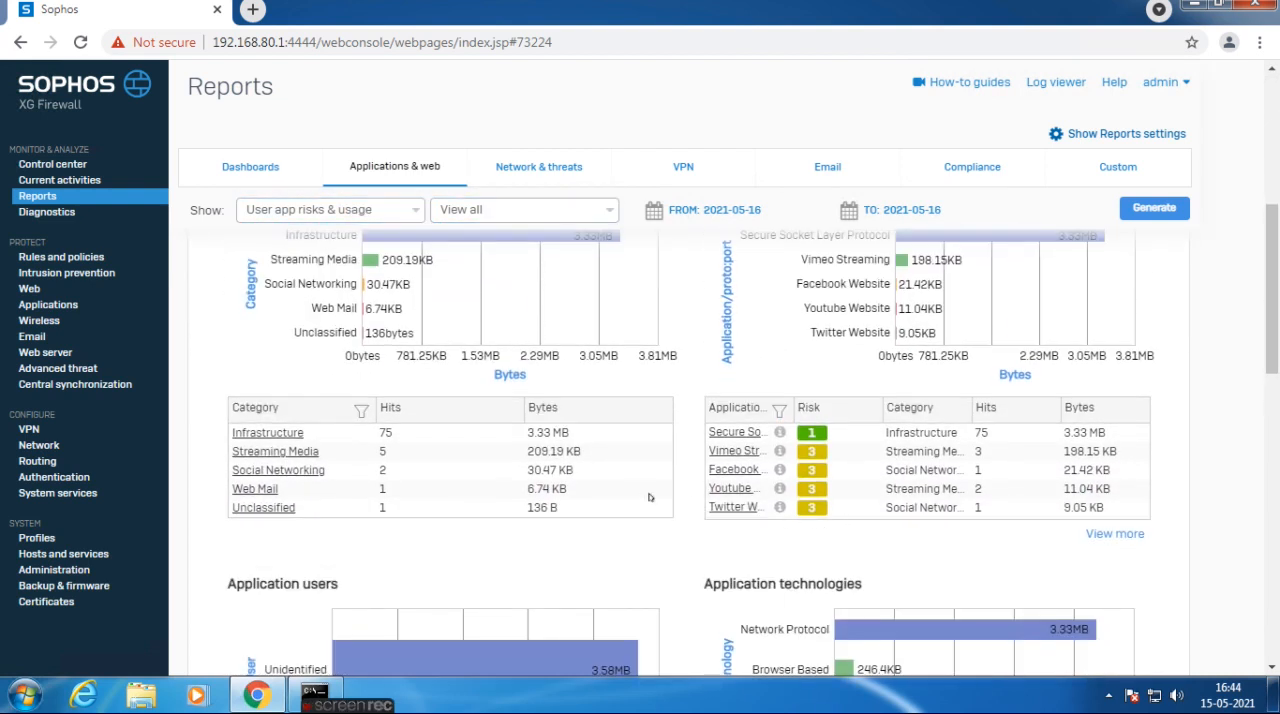
scroll(684, 469, "up", 5)
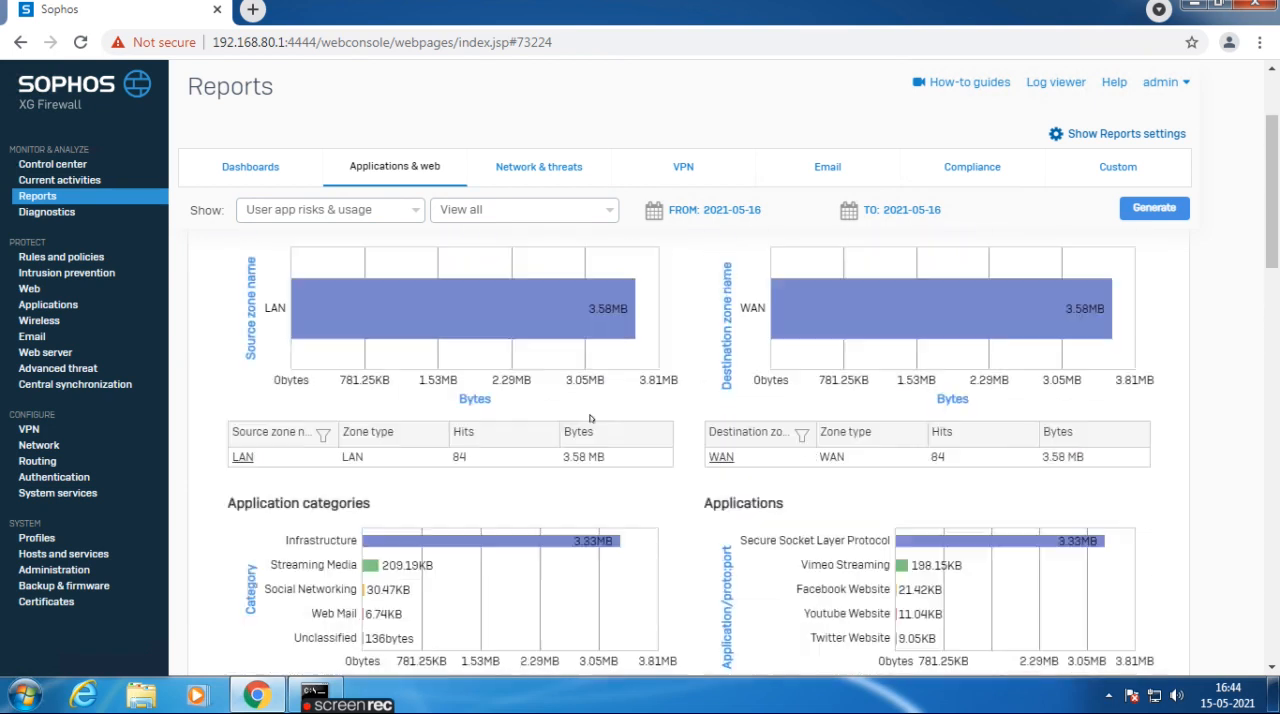
View the Network & threats, VPN, Email and Compliance reports in turn.
left_click(505, 163)
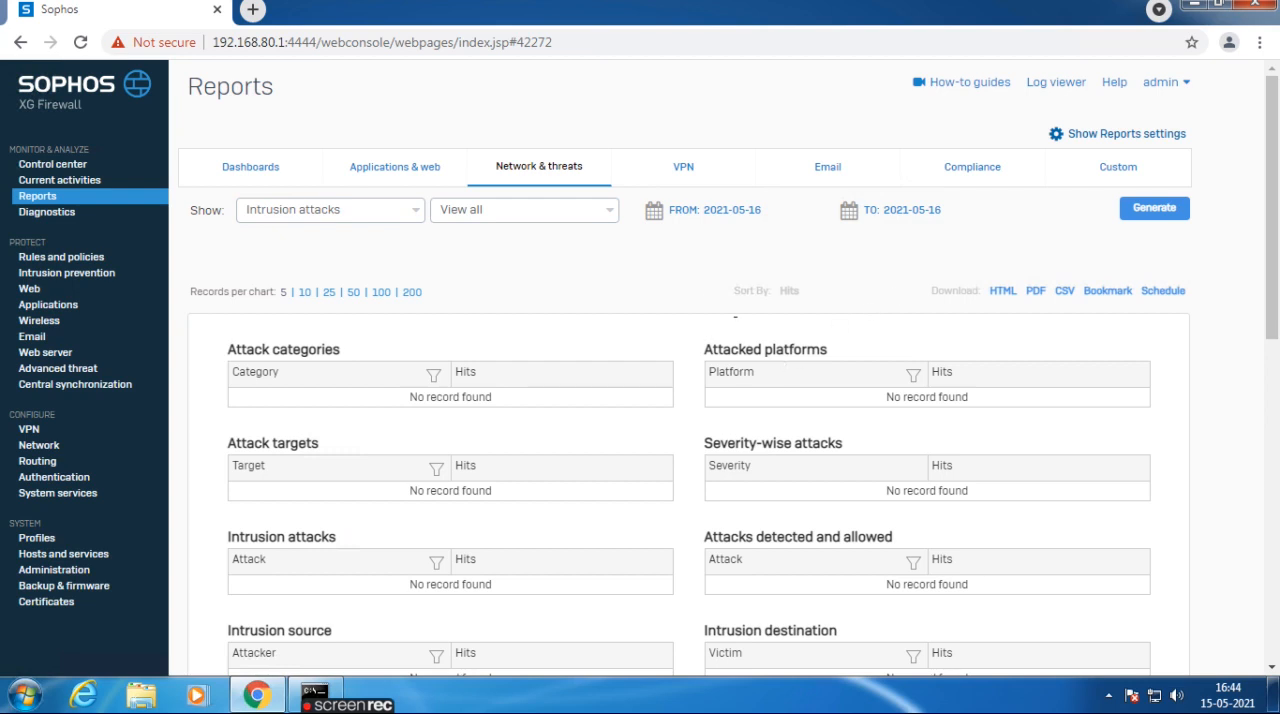
left_click(706, 165)
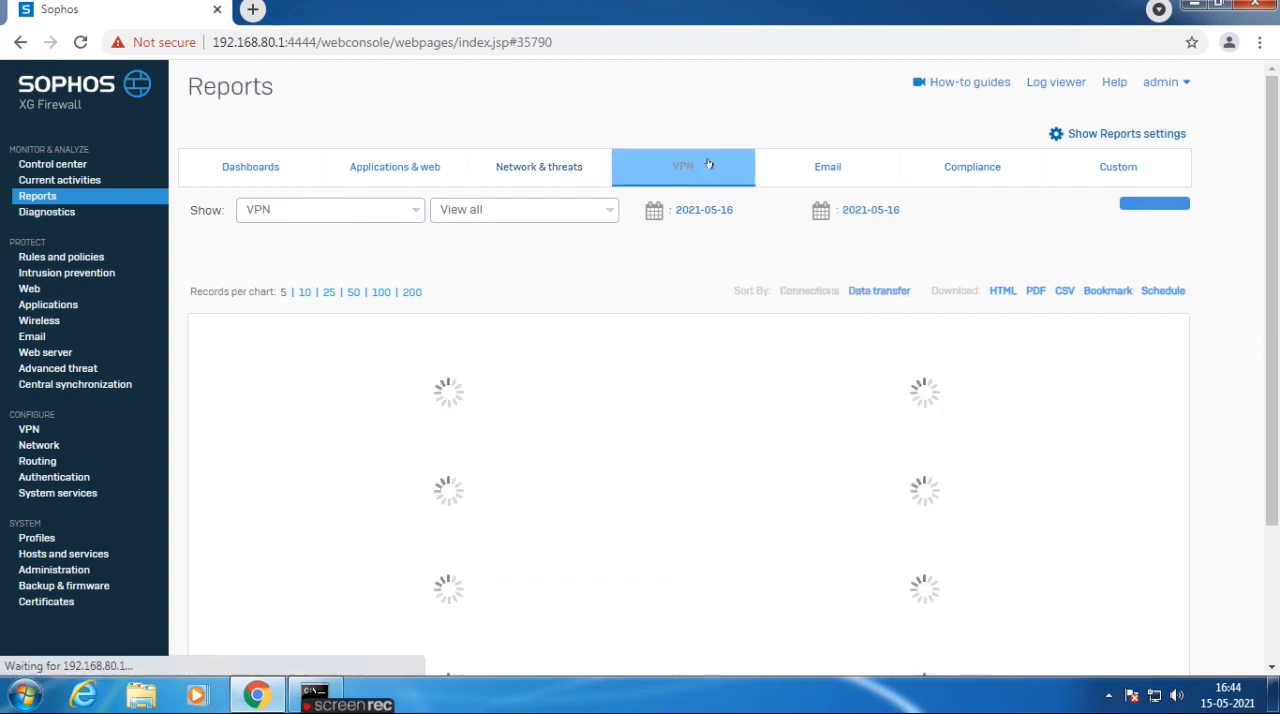
left_click(840, 157)
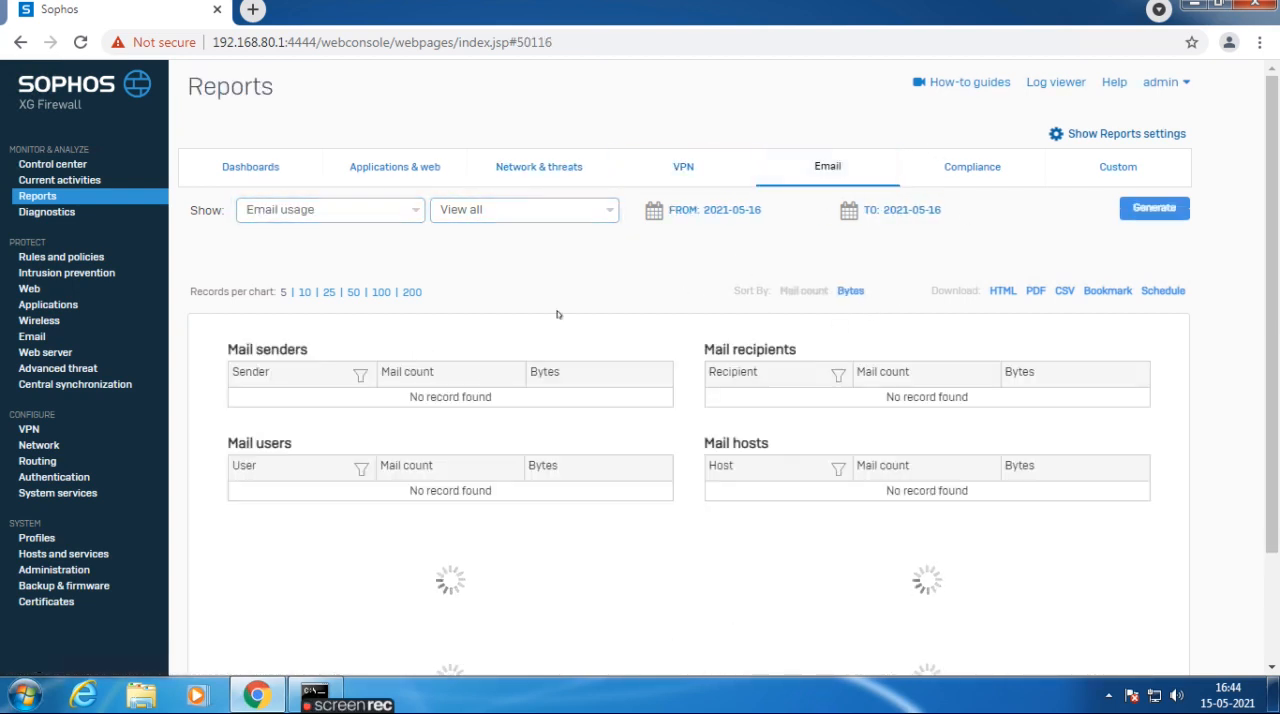
left_click(960, 172)
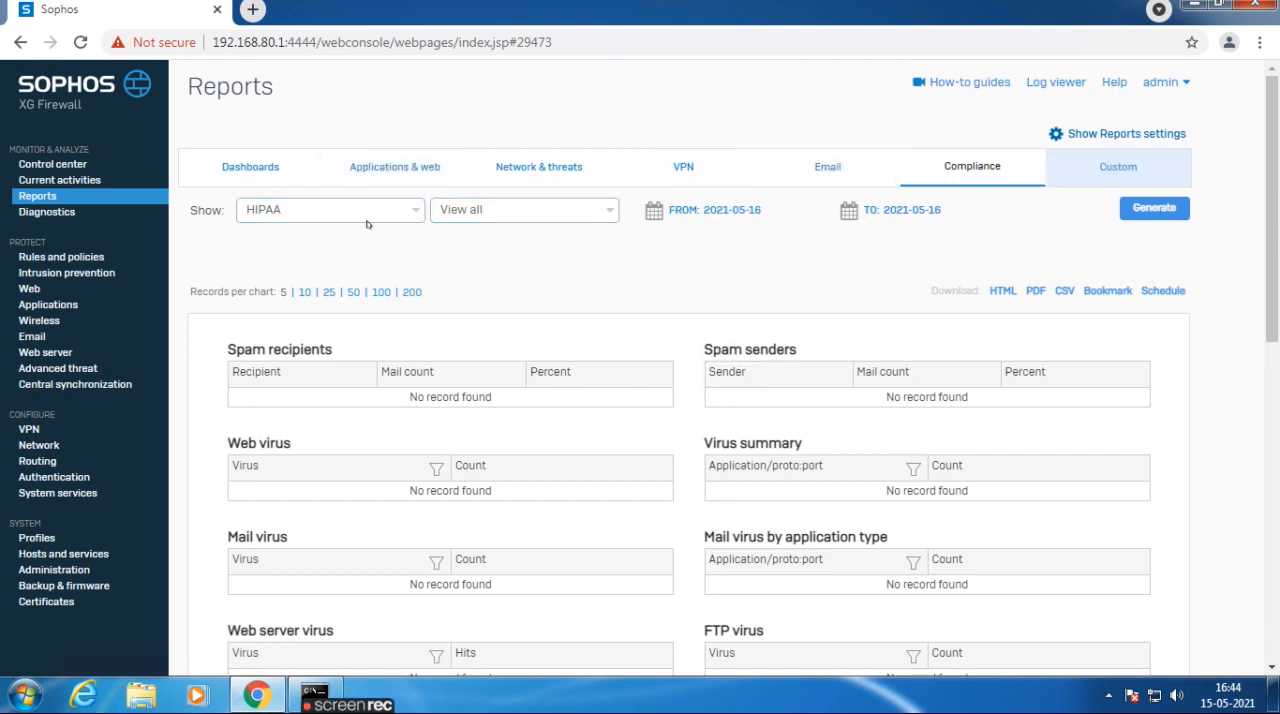
Examine the Diagnostics tools, including ping, traceroute, name lookup and route lookup.
left_click(37, 213)
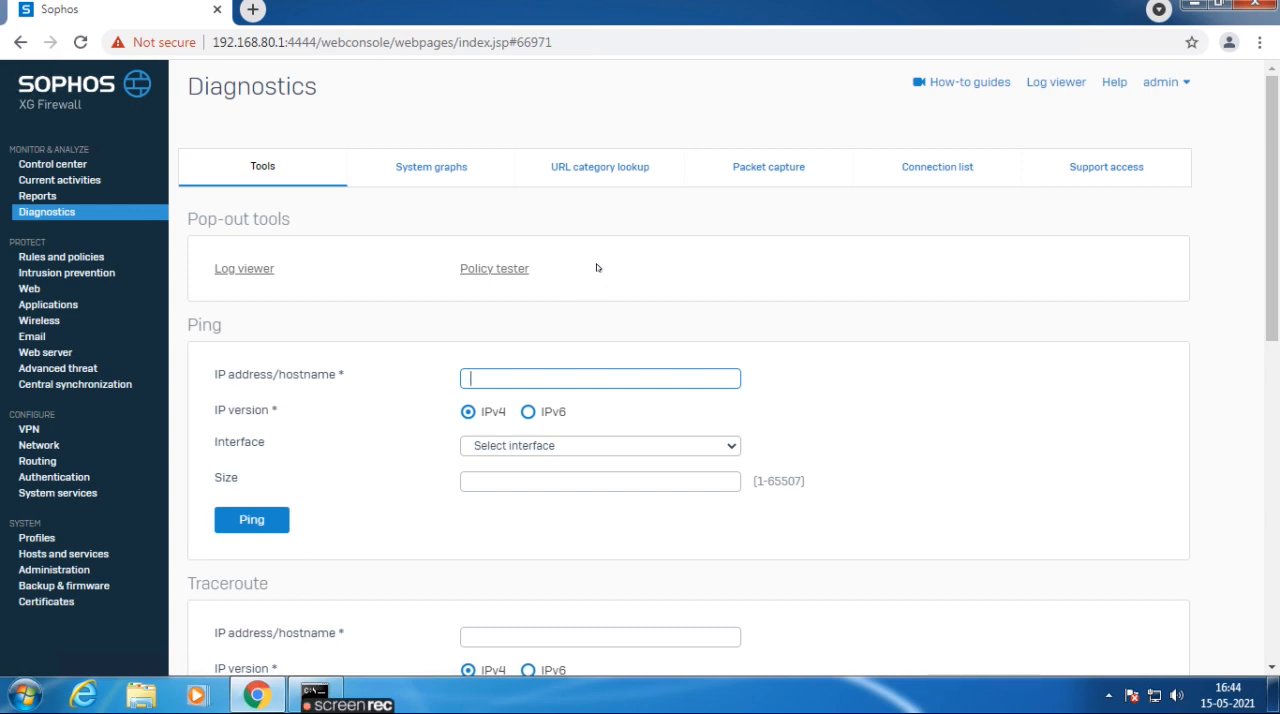
scroll(492, 432, "down", 4)
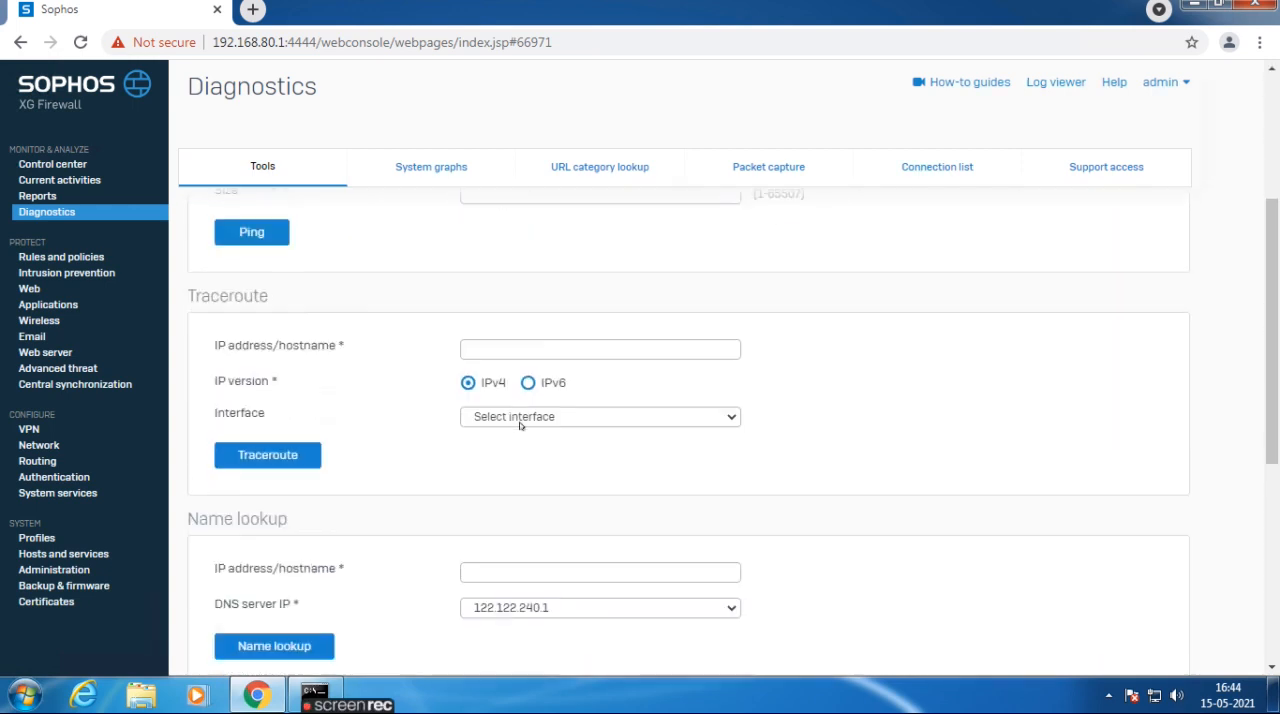
scroll(305, 485, "down", 2)
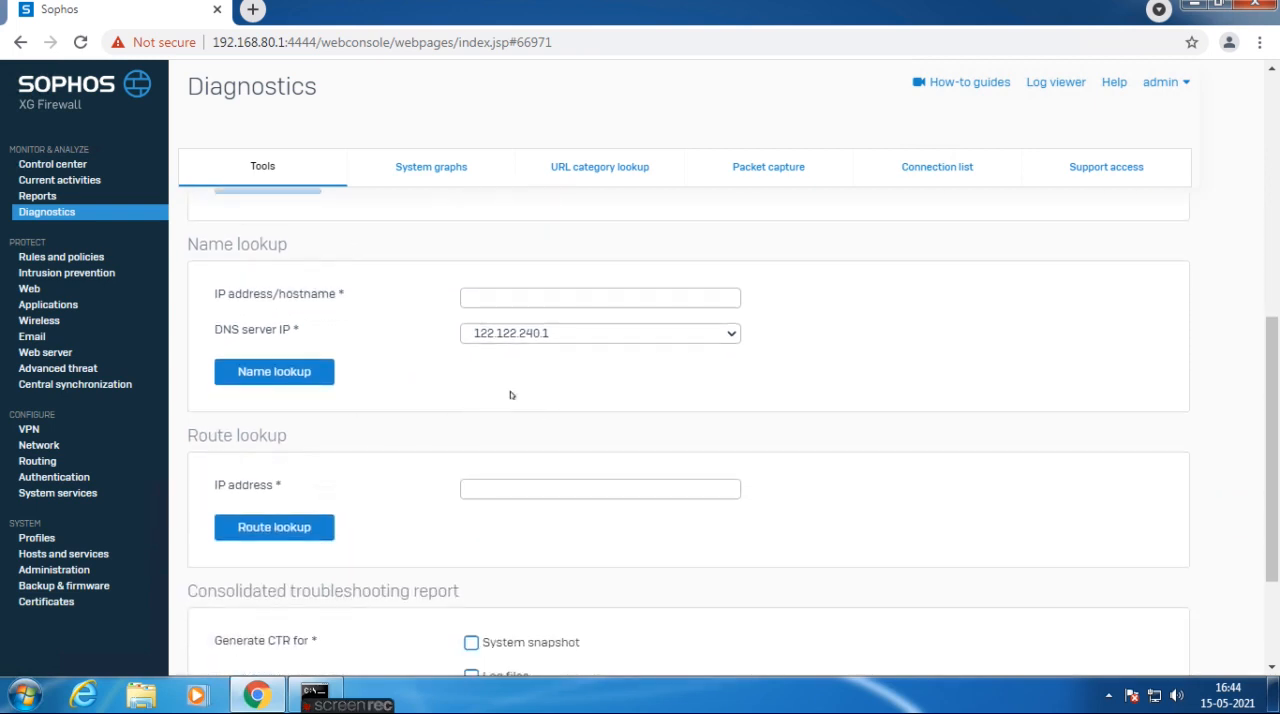
scroll(510, 395, "up", 4)
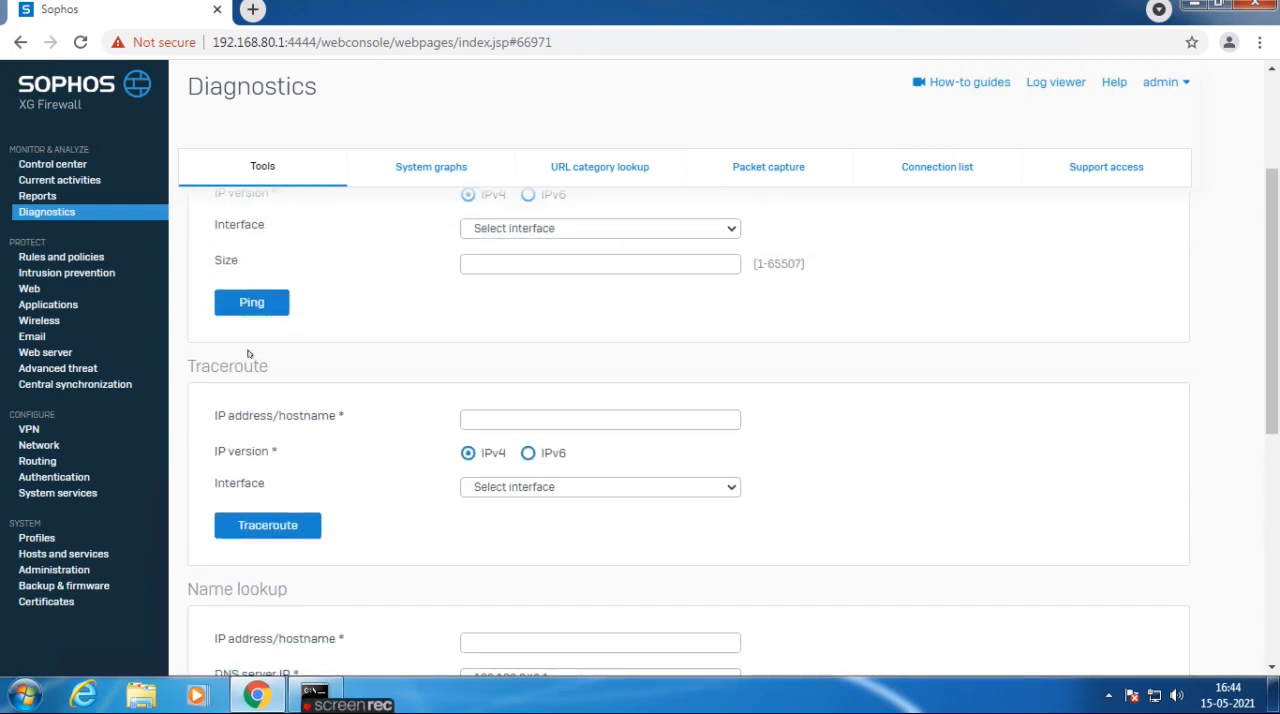
Examine the system graphs for CPU, memory, load average, disk usage, live users and WAN data transfer.
left_click(417, 174)
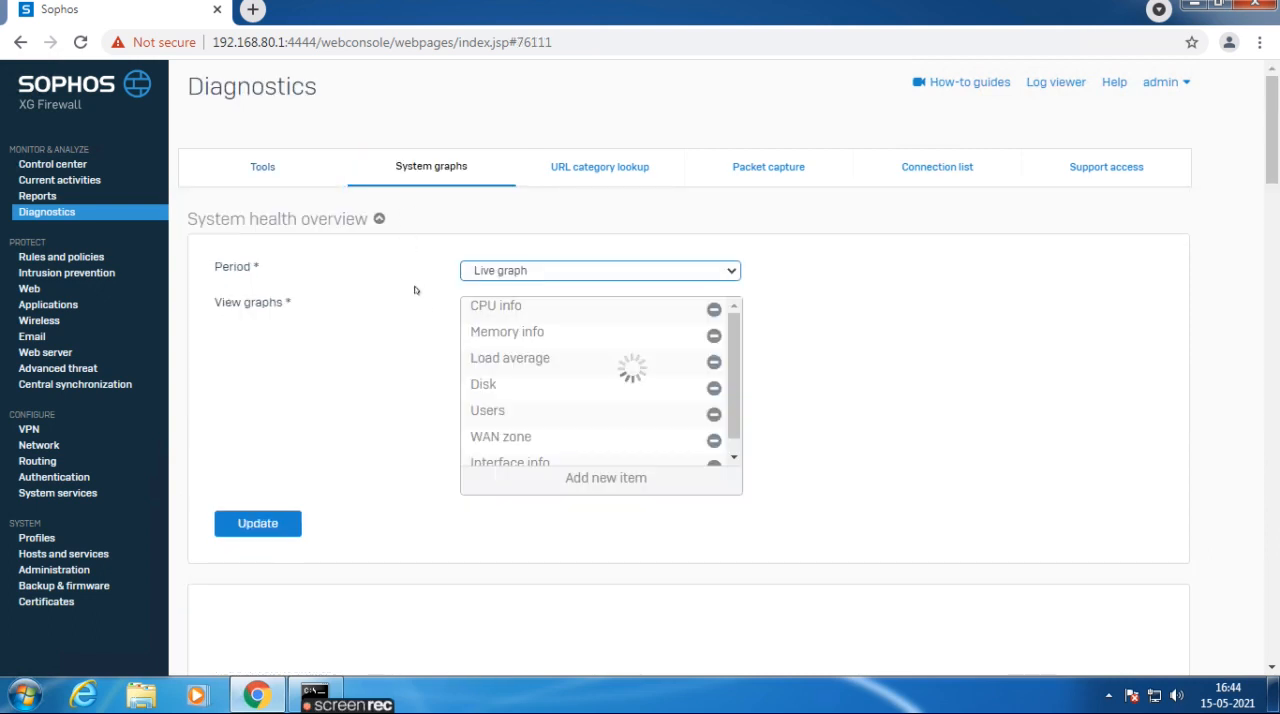
scroll(1011, 406, "down", 3)
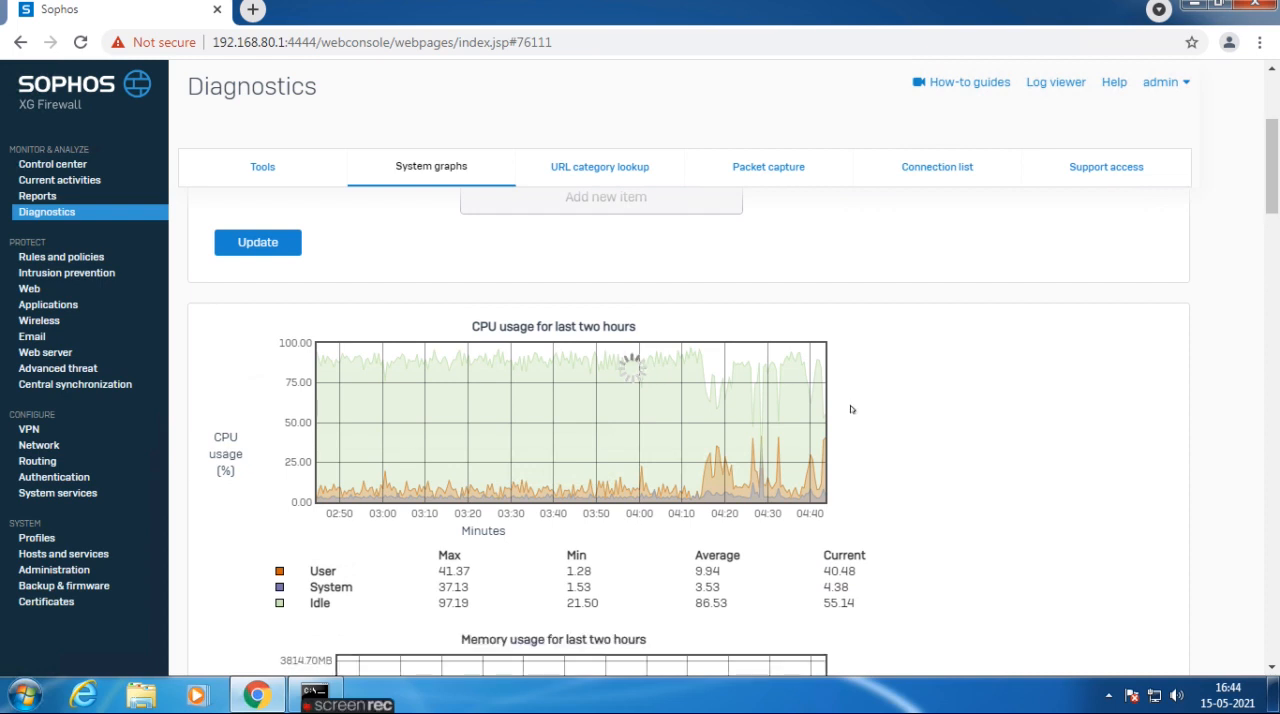
scroll(850, 410, "down", 3)
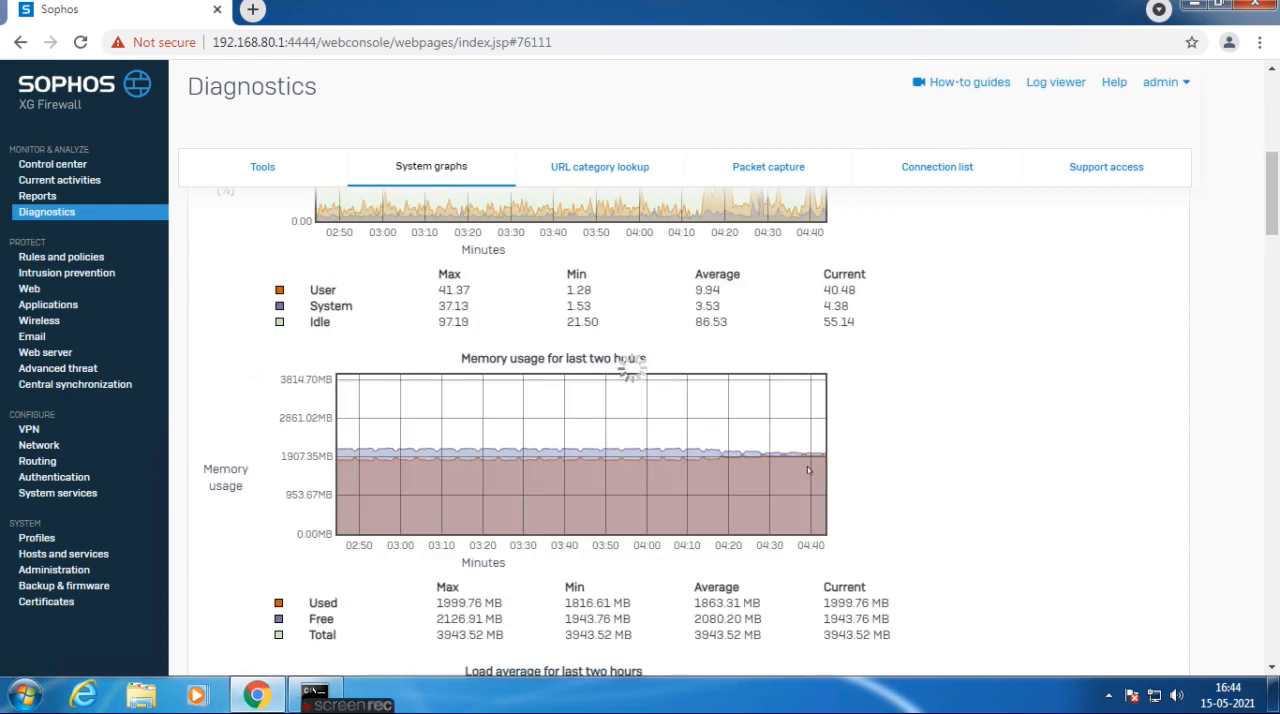
scroll(805, 468, "down", 4)
scroll(609, 494, "down", 6)
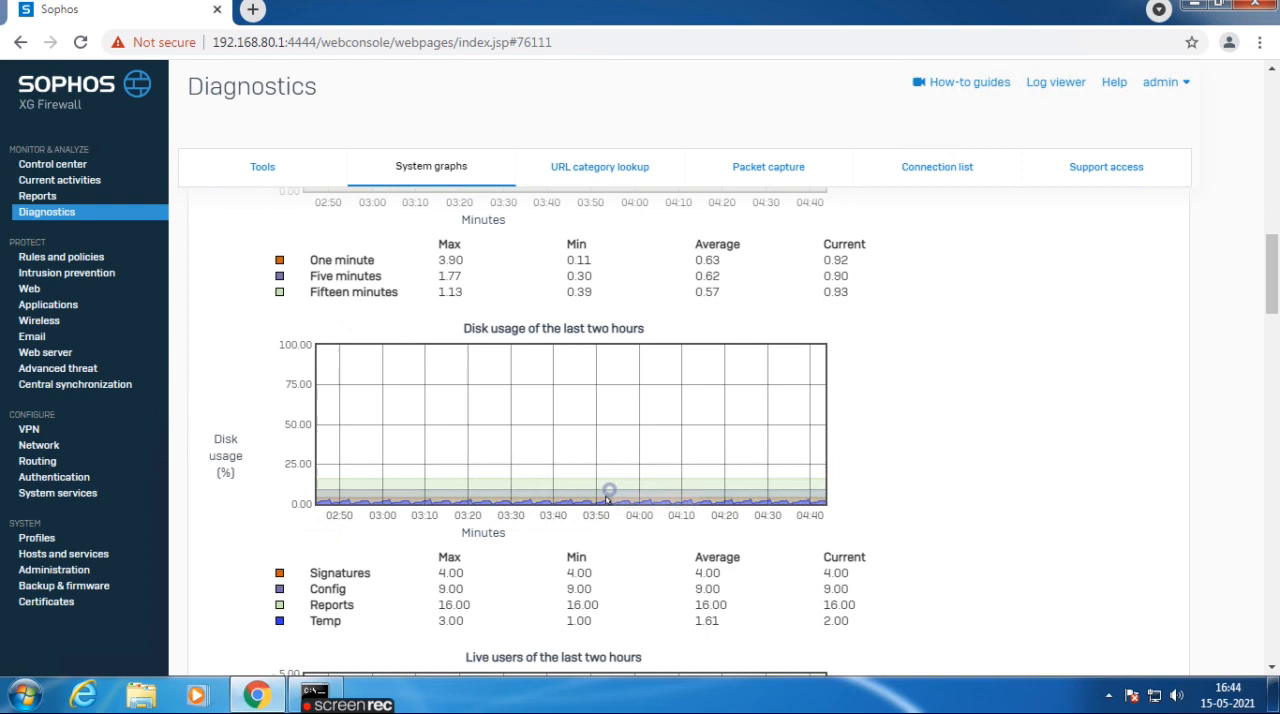
scroll(565, 376, "down", 1)
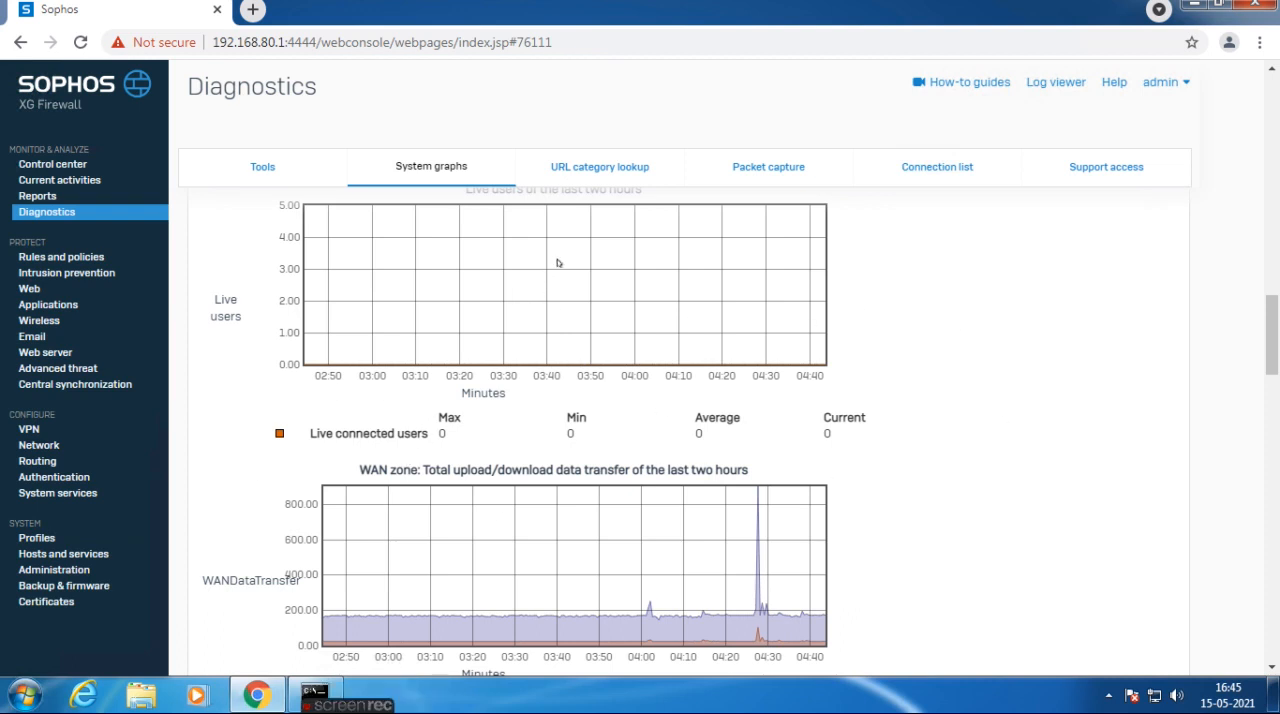
View the URL category lookup, then inspect the packet capture filter settings and example BPF string without saving anything.
left_click(627, 168)
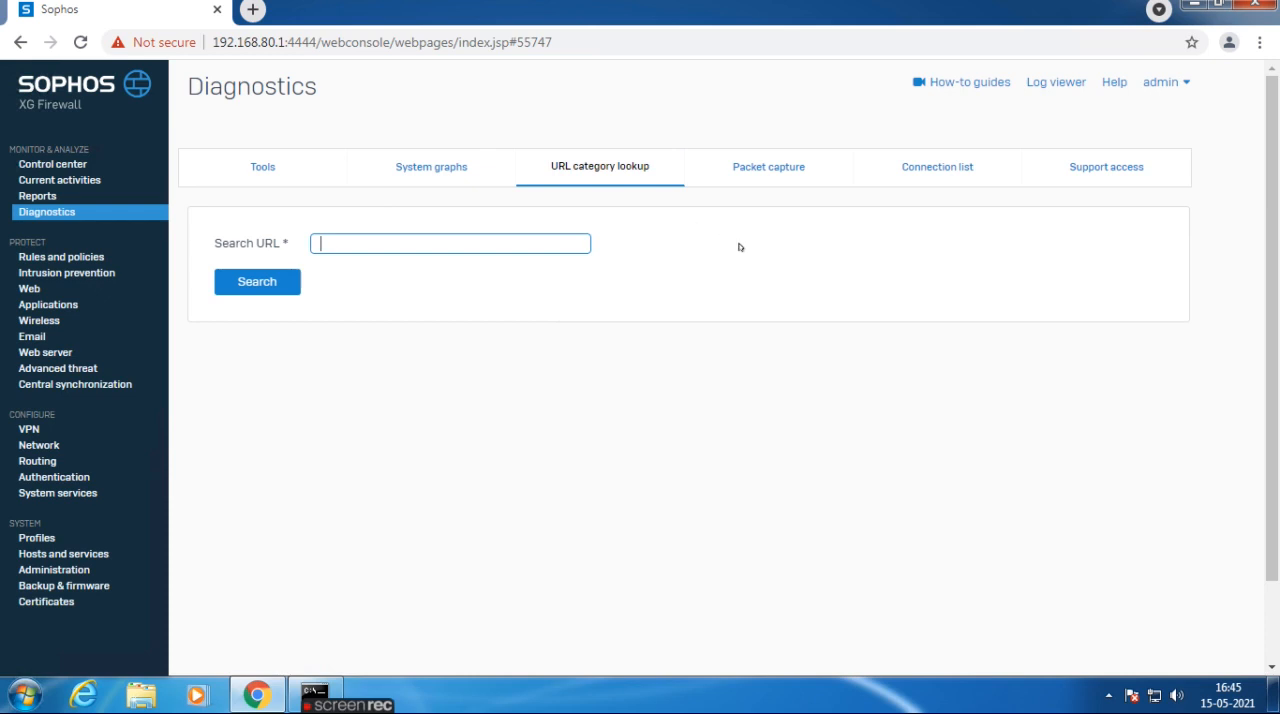
left_click(776, 177)
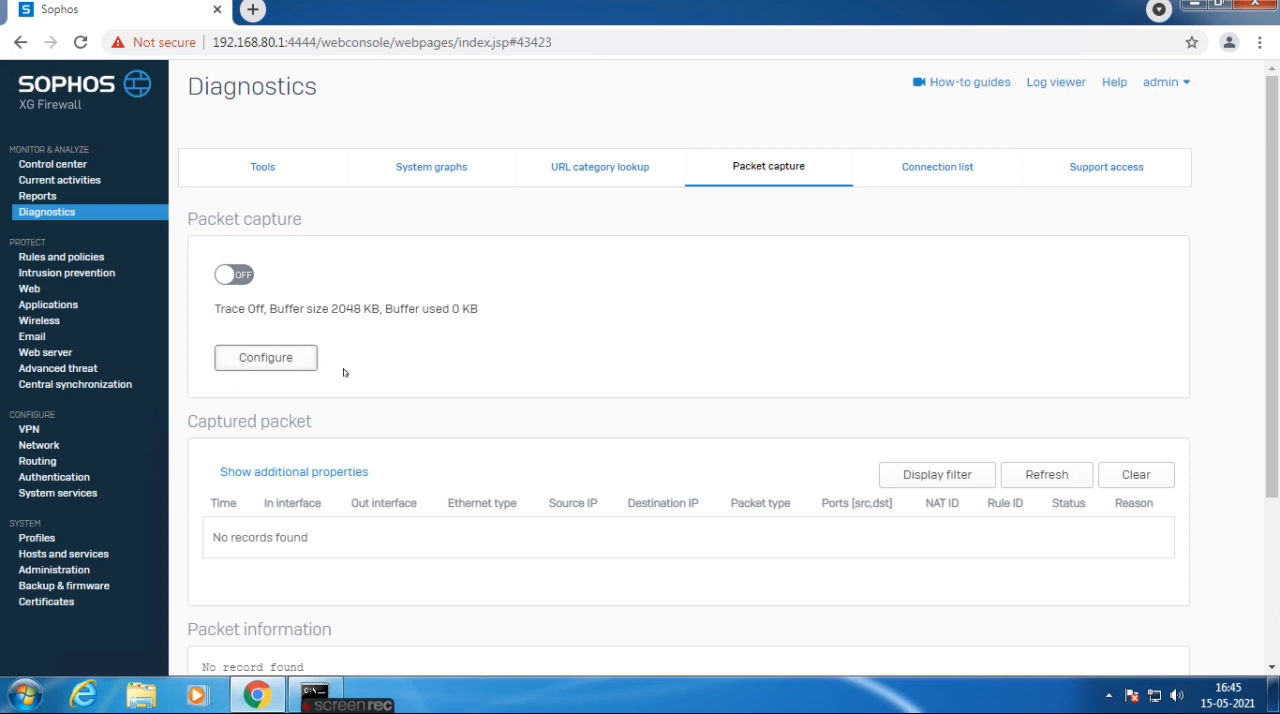
left_click(305, 362)
left_click(605, 406)
left_click_drag(631, 436, 688, 441)
left_click_drag(768, 436, 722, 438)
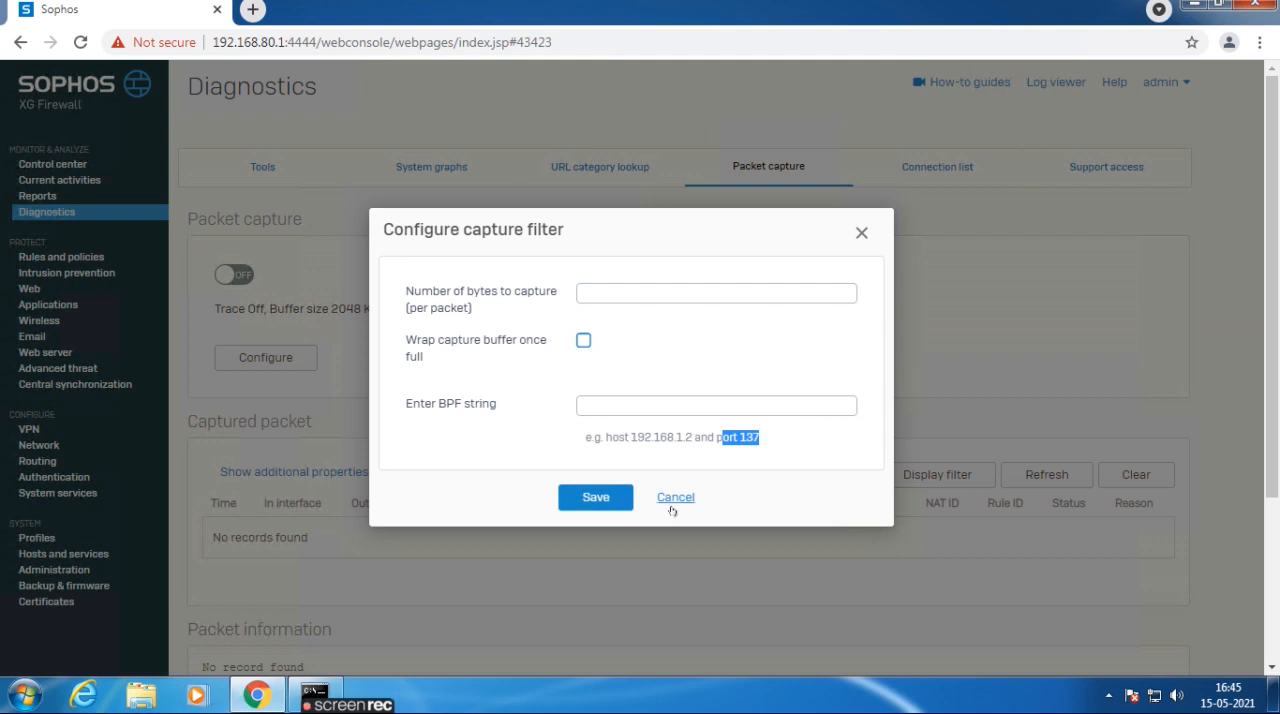
left_click(674, 498)
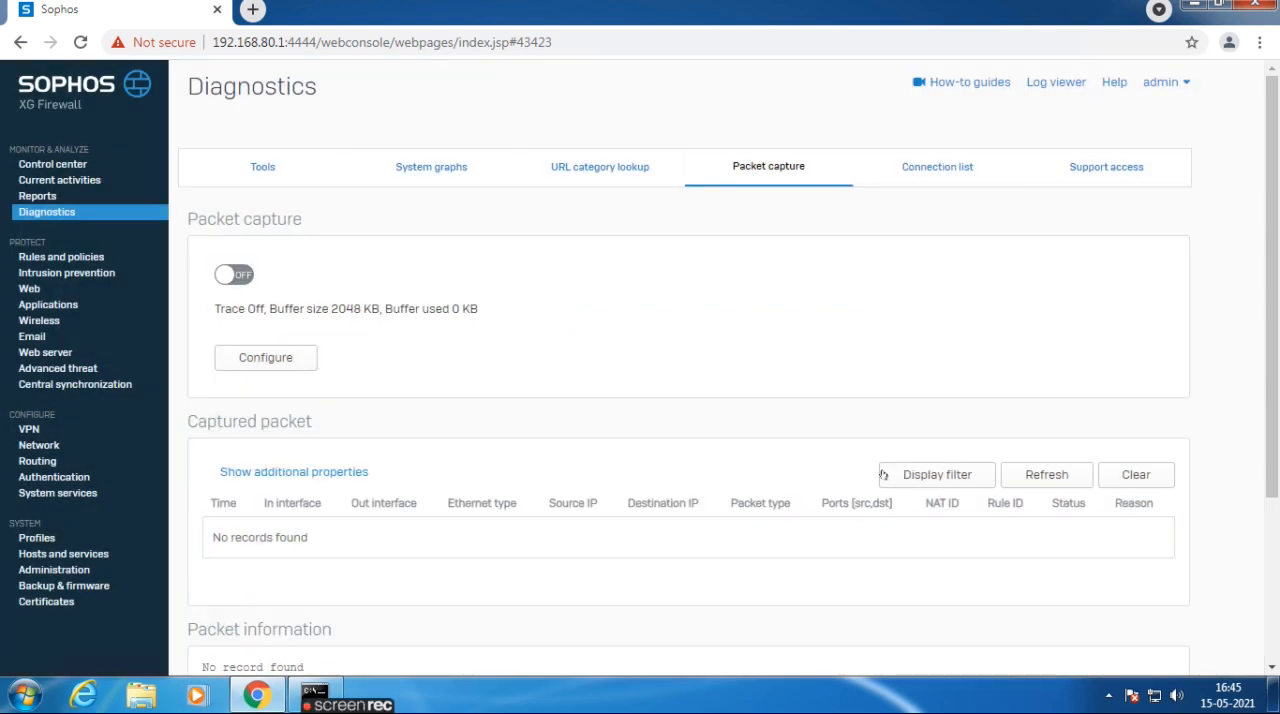
Examine the source IPs in the diagnostics connection list, then view the support access settings.
left_click(948, 172)
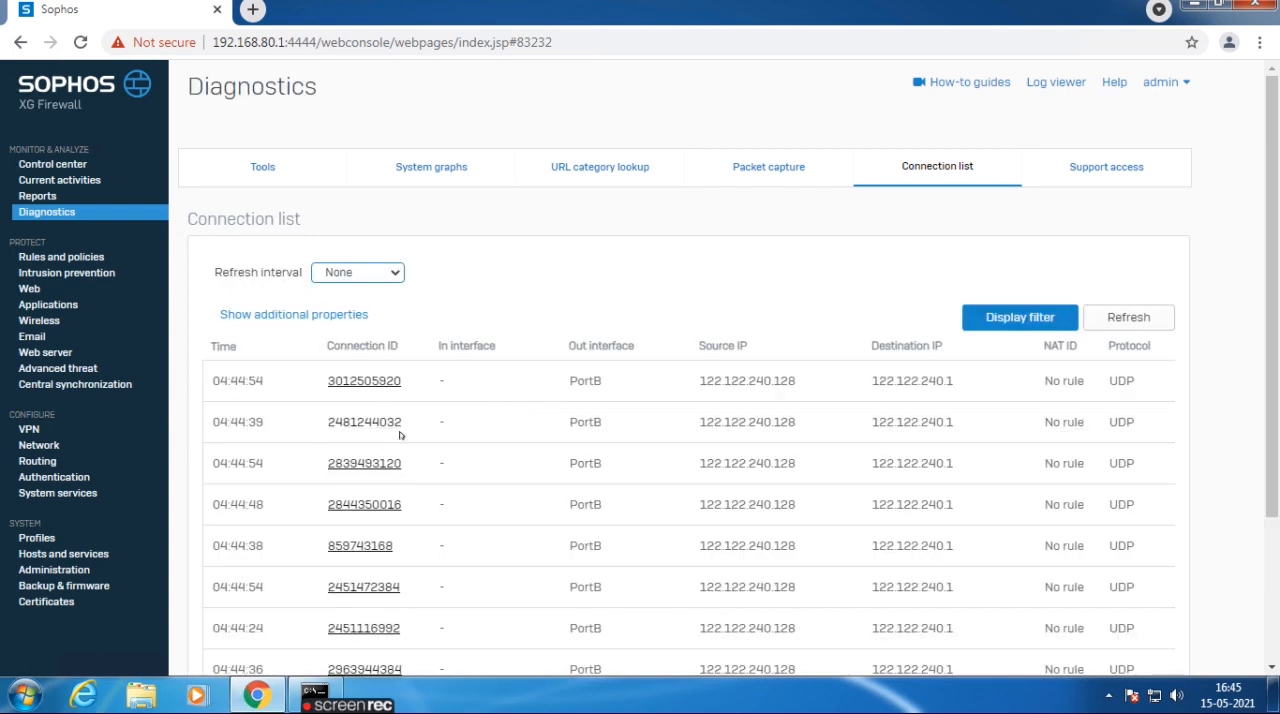
scroll(399, 434, "down", 1)
left_click_drag(697, 452, 806, 460)
scroll(827, 462, "down", 1)
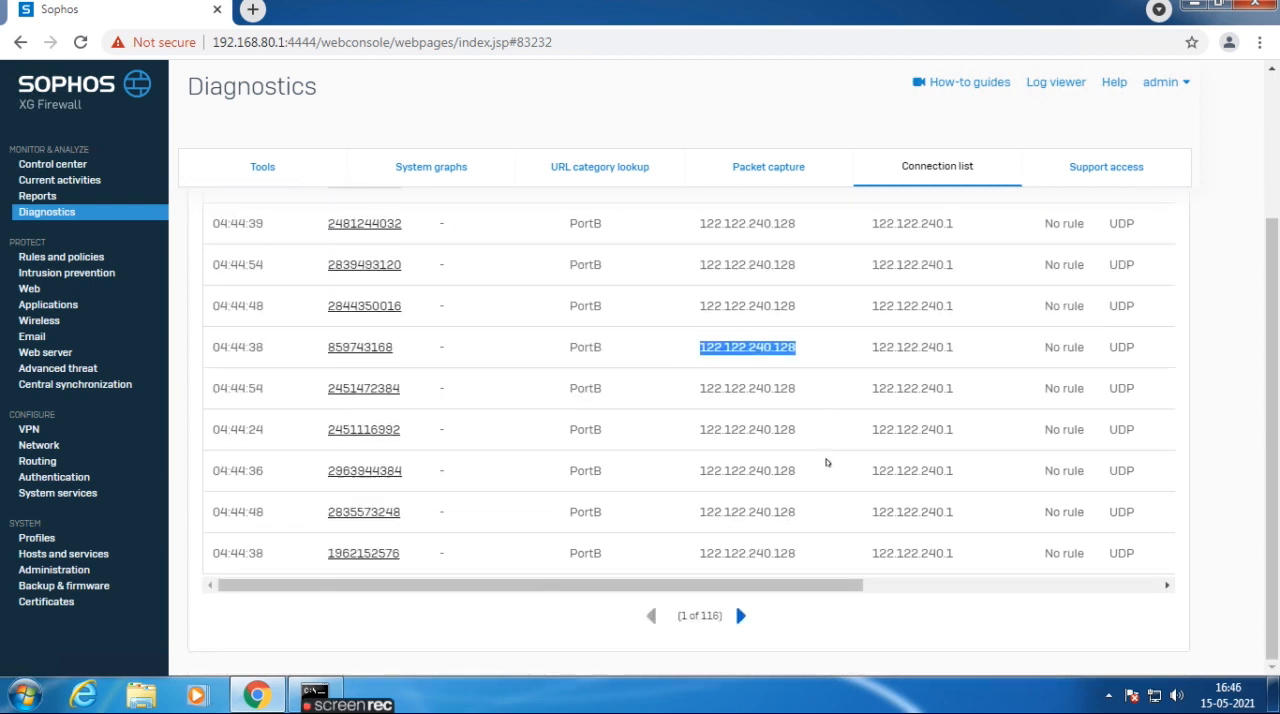
scroll(915, 490, "up", 2)
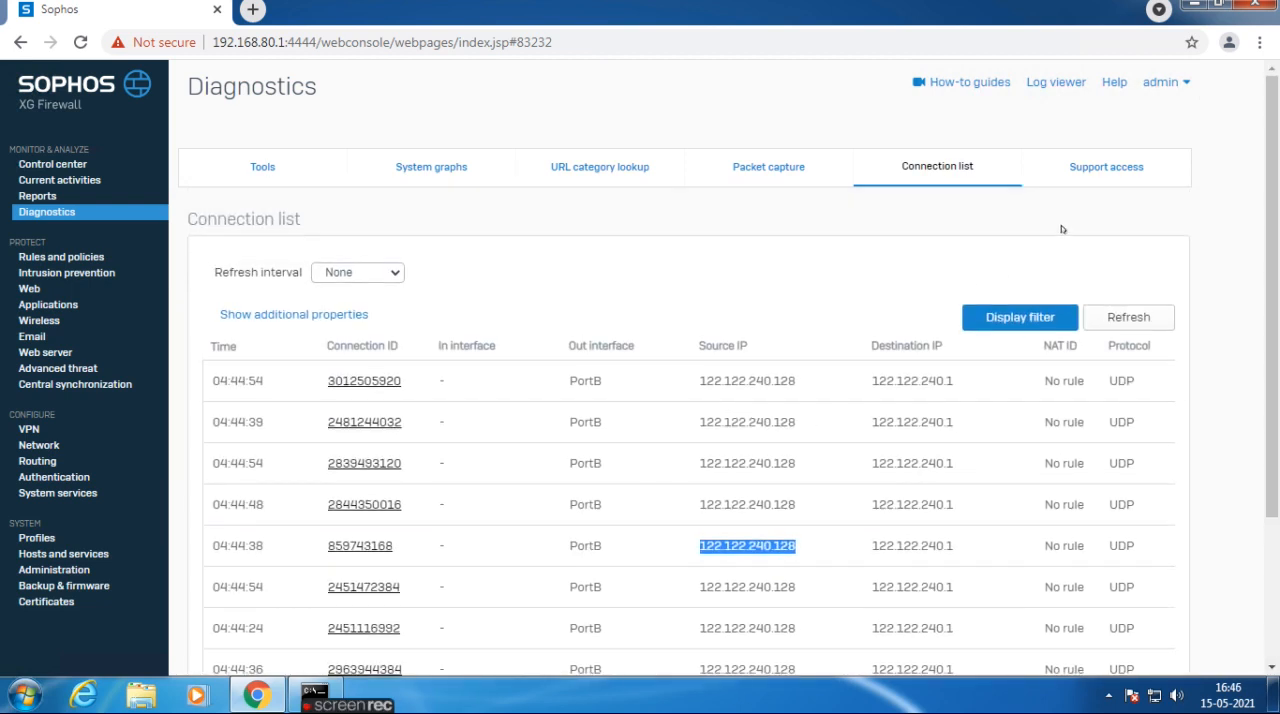
left_click(1090, 168)
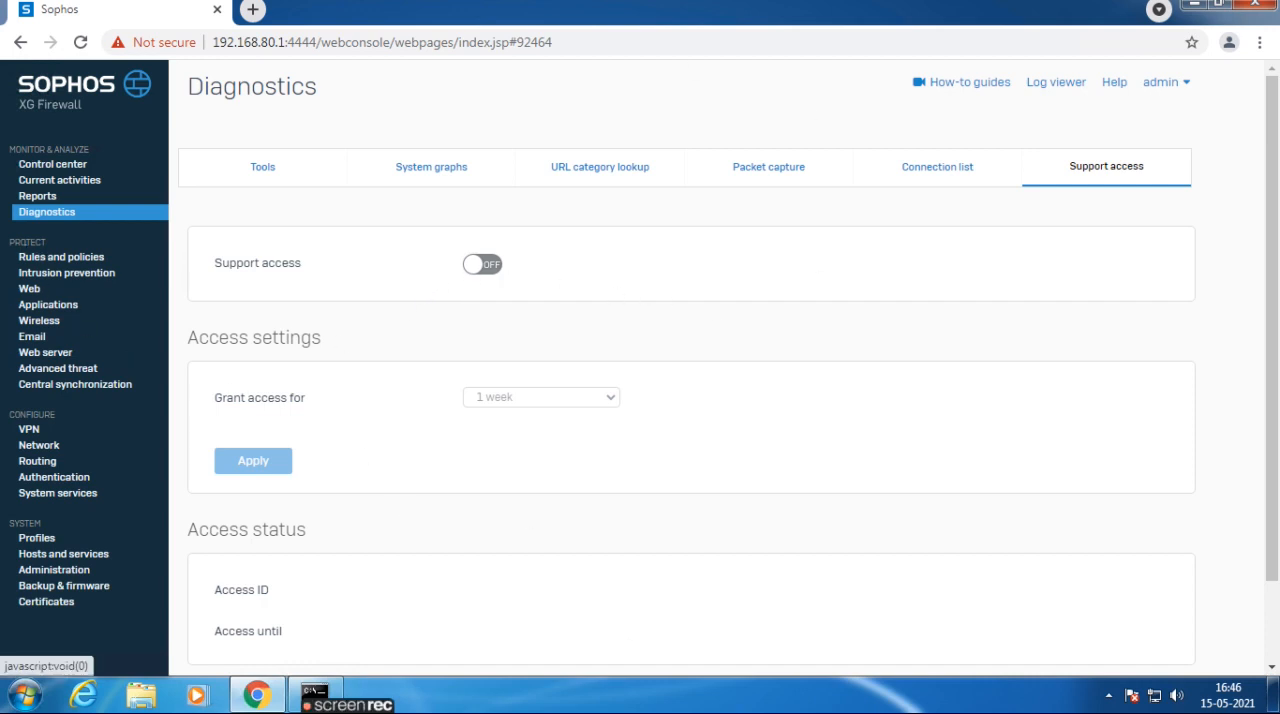
Examine the firewall, NAT and SSL/TLS inspection rules, then the DoS attacks overview under Intrusion prevention.
left_click_drag(8, 240, 54, 234)
left_click(84, 241)
left_click(33, 258)
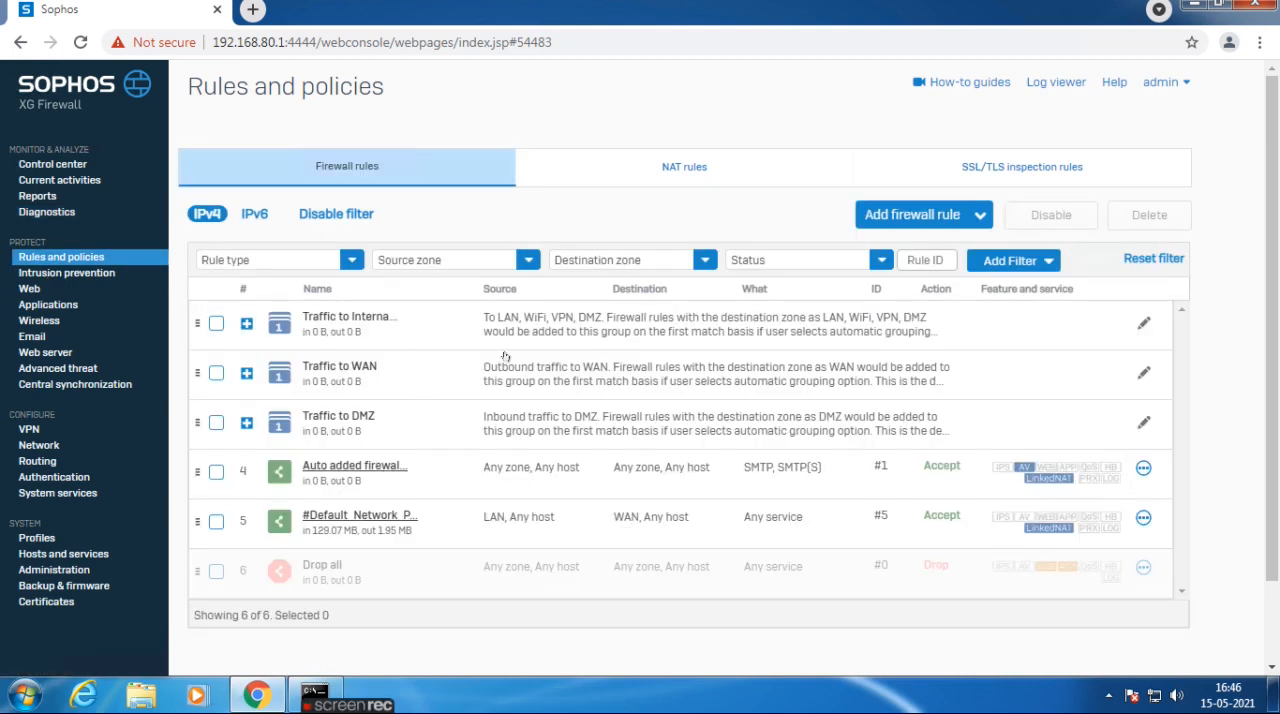
left_click(333, 170)
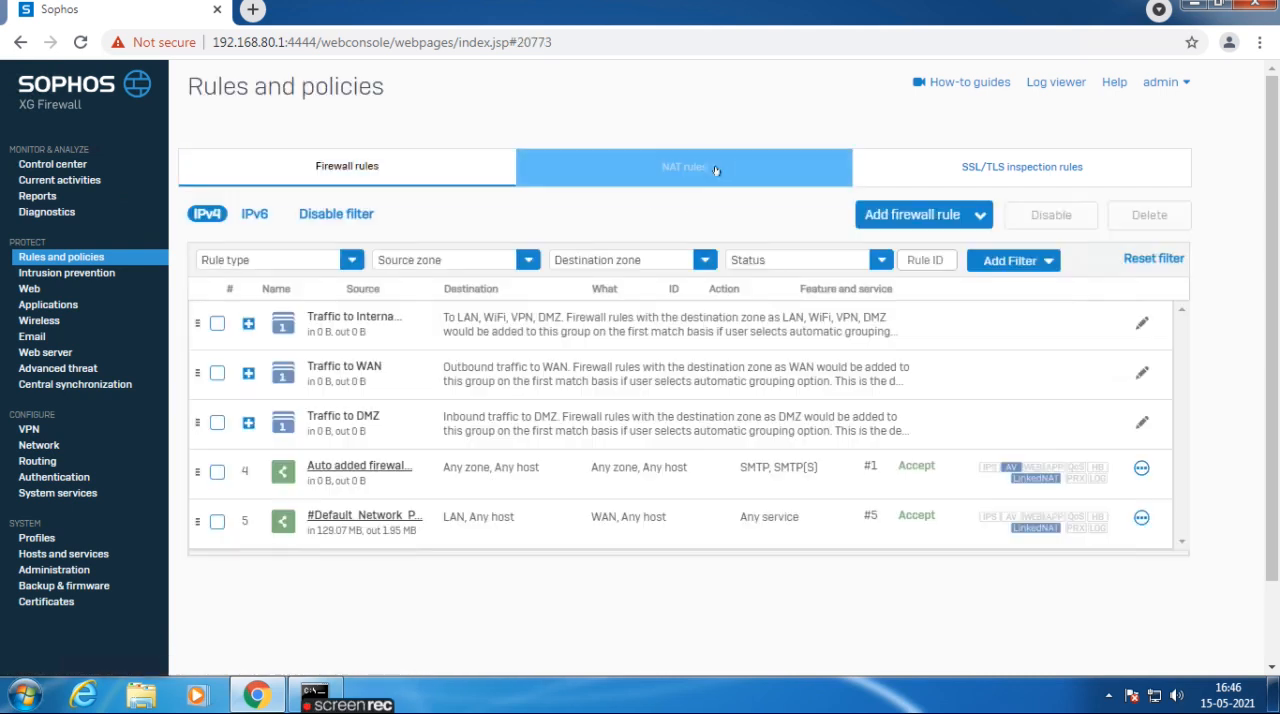
left_click(715, 170)
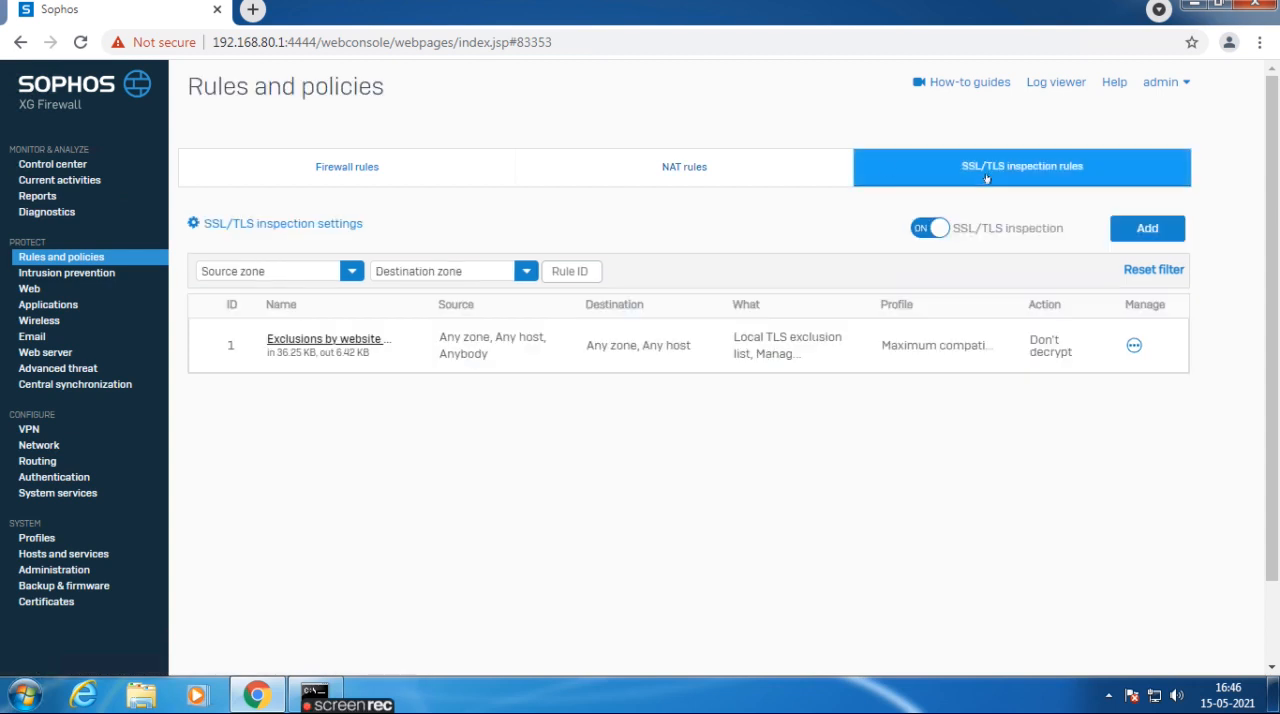
left_click(62, 274)
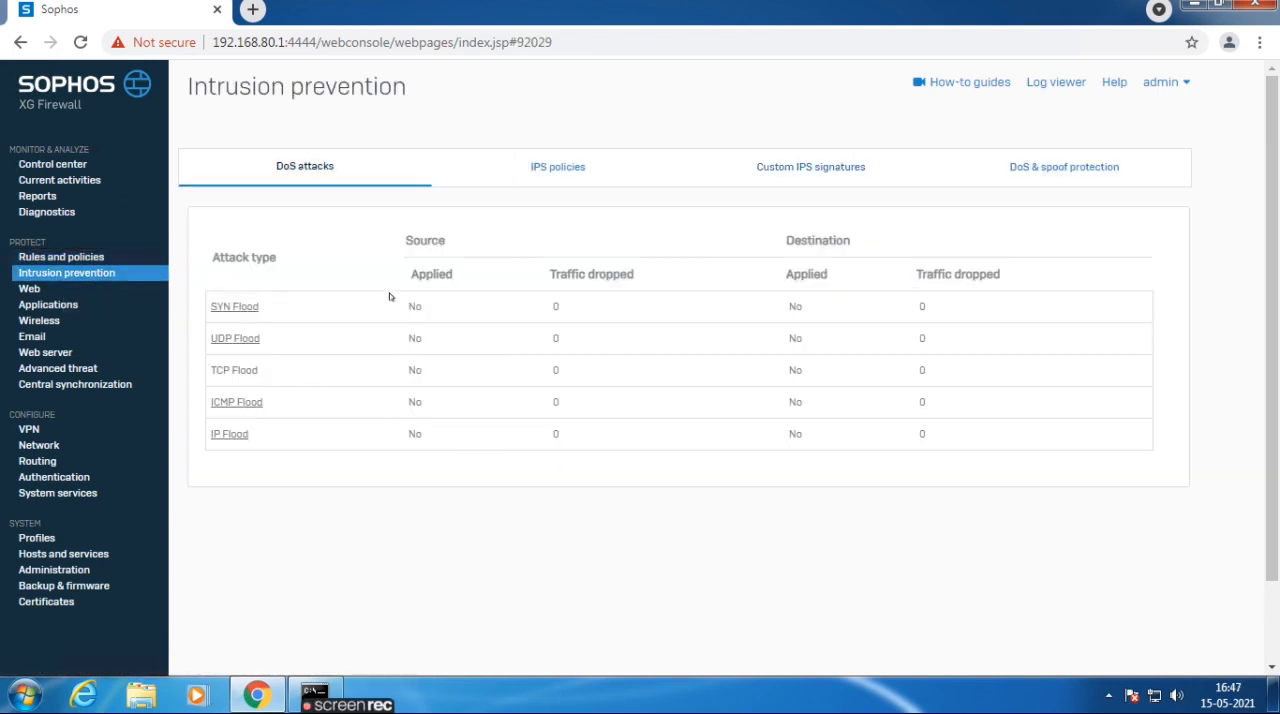
scroll(694, 451, "down", 2)
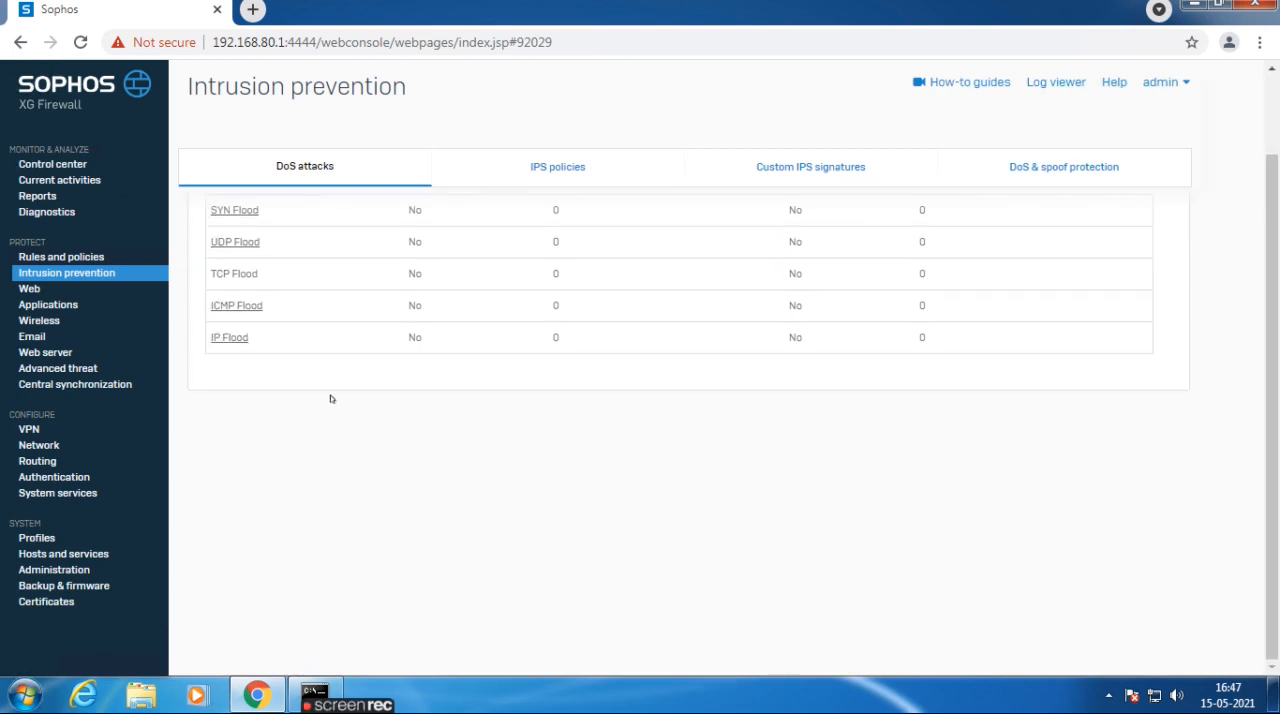
Collapse the Default Policy in the Web policies, then examine the policy quota status, user activities, categories and URL groups.
left_click(22, 289)
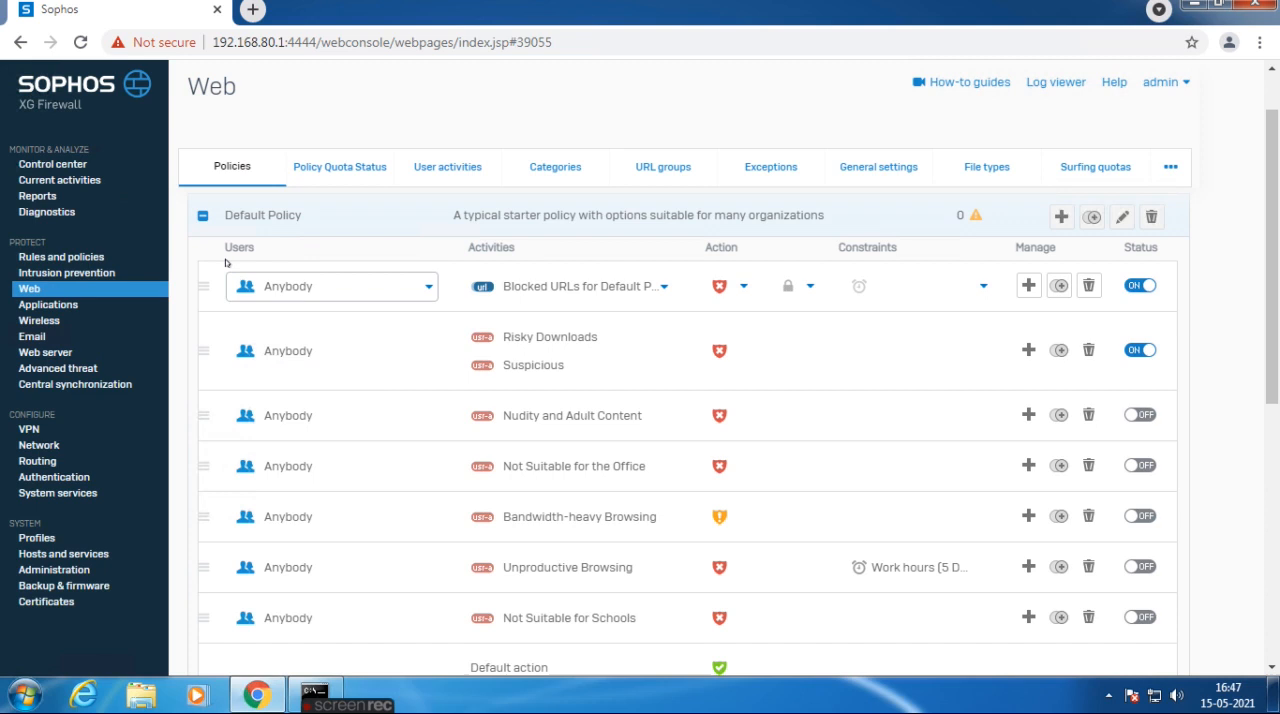
left_click(200, 216)
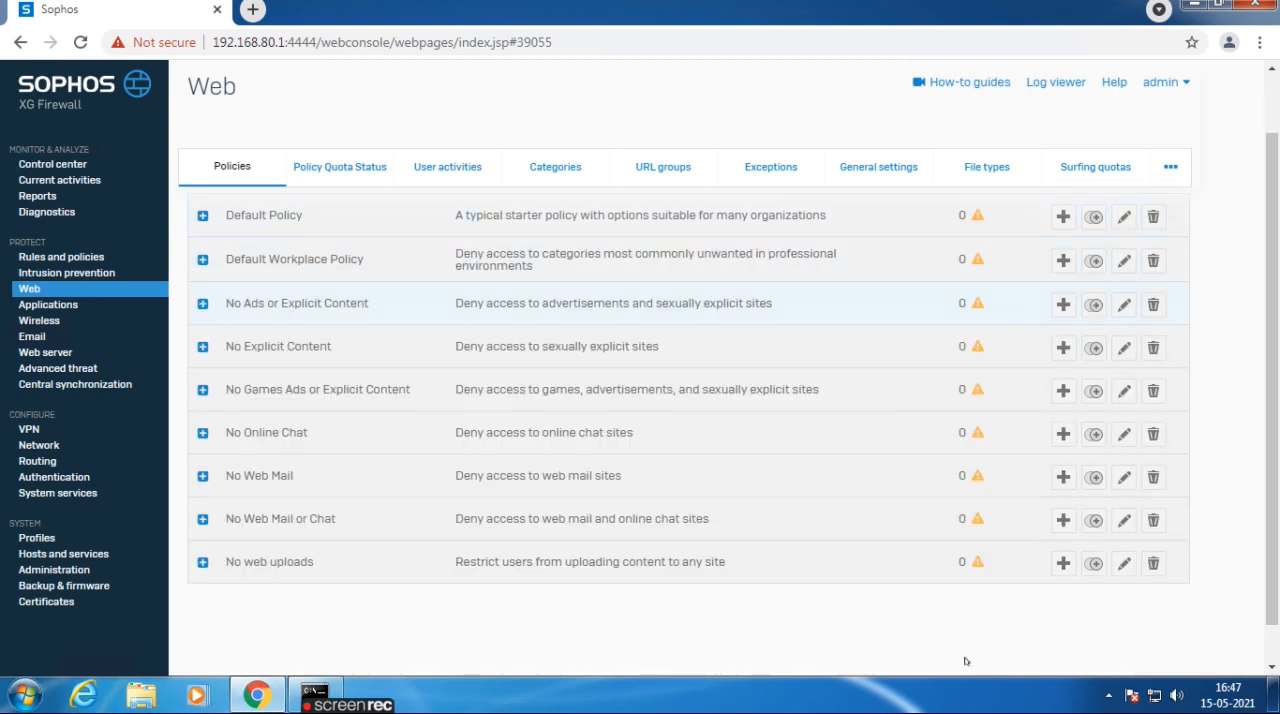
left_click(354, 178)
left_click(445, 175)
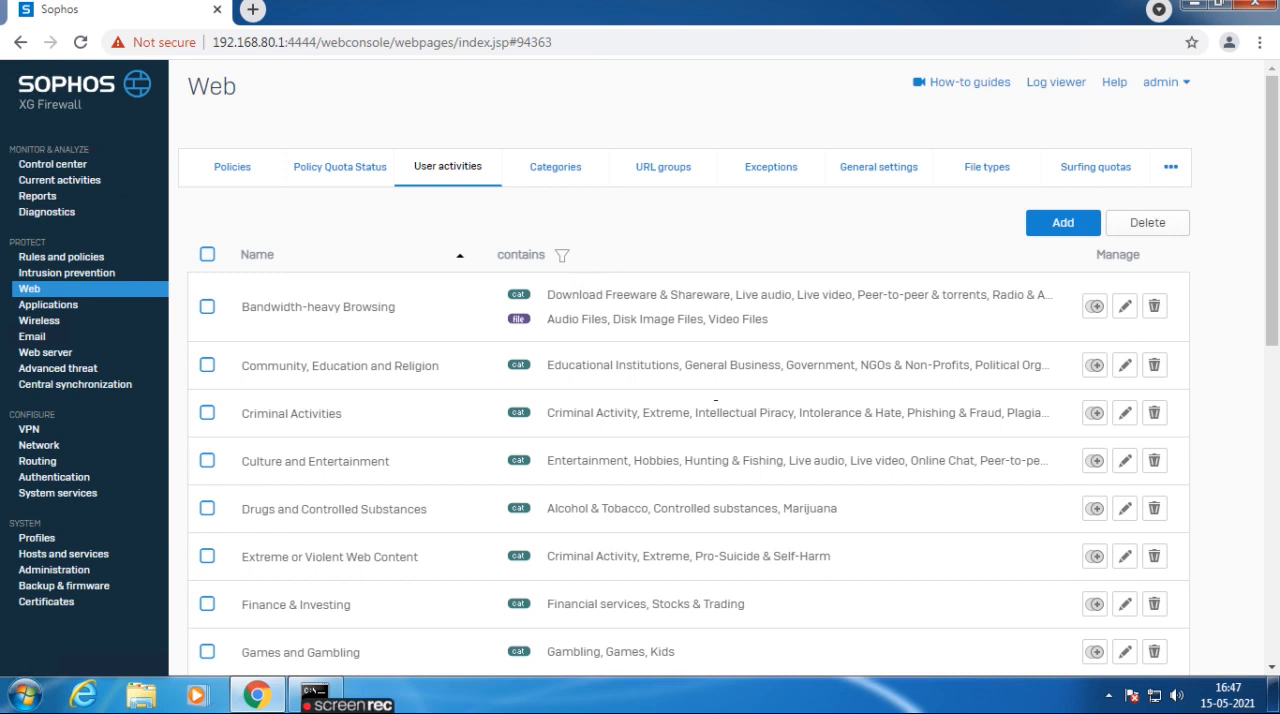
left_click(554, 184)
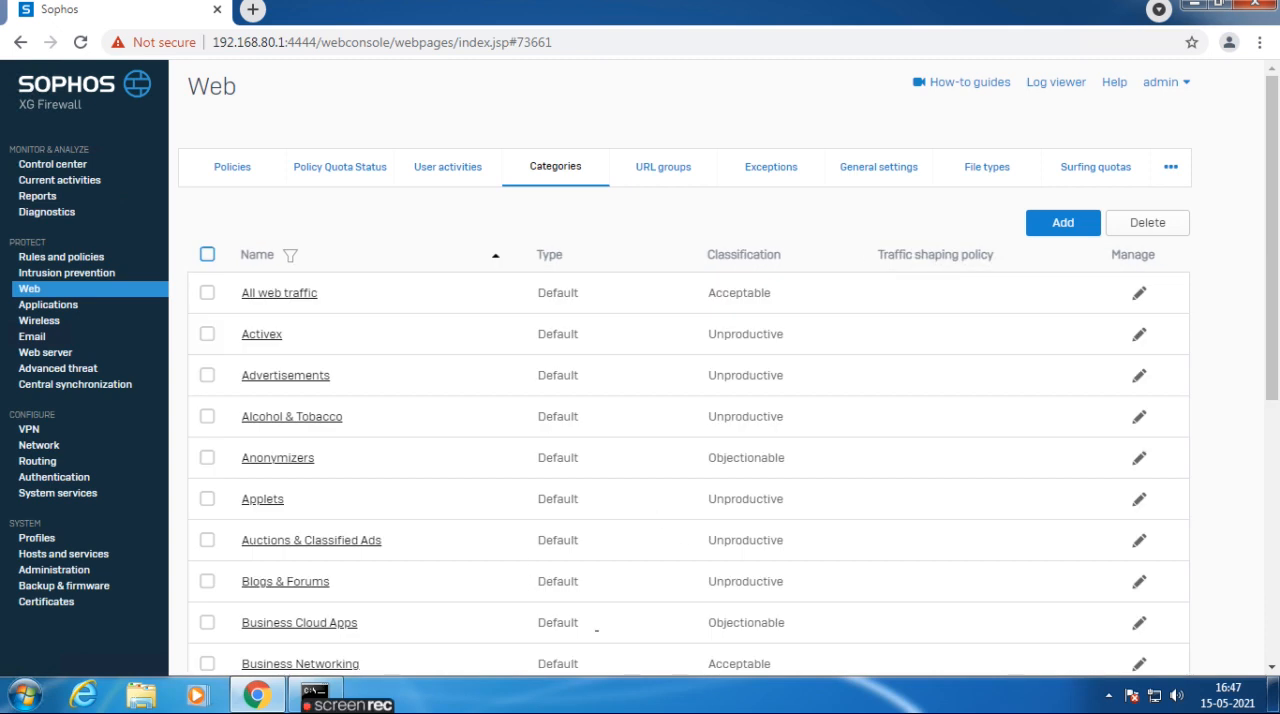
left_click(664, 180)
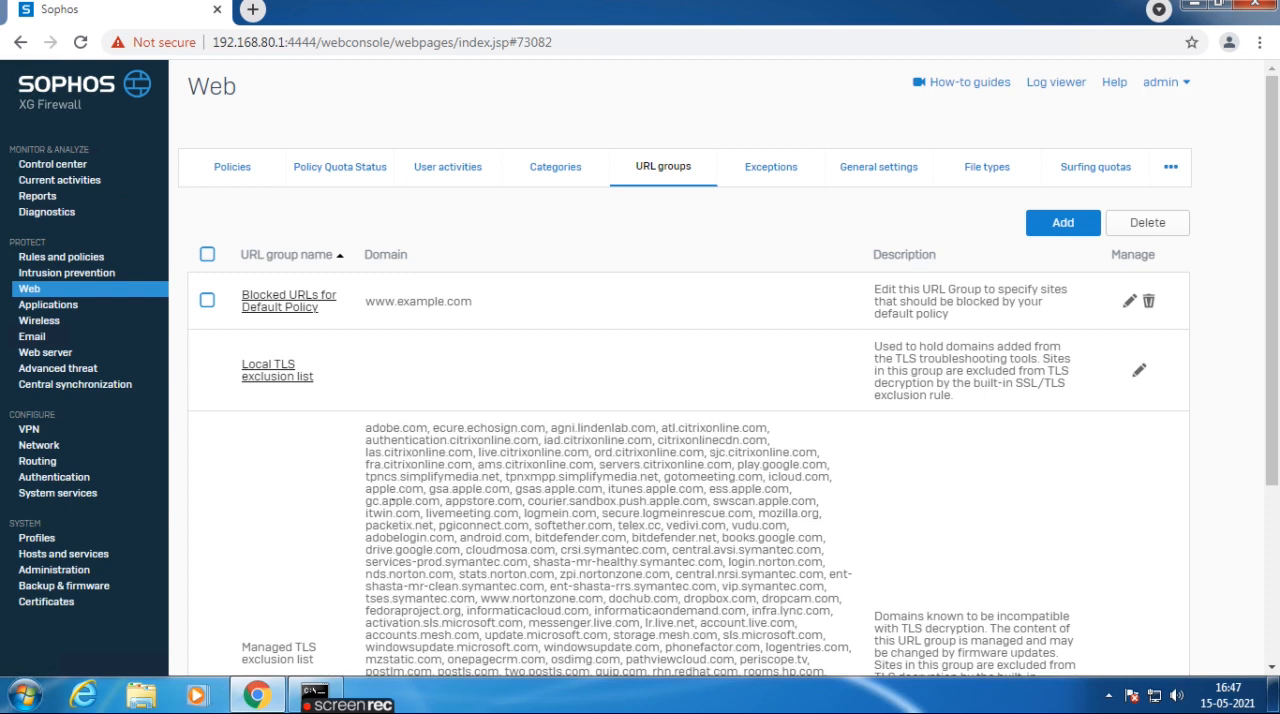
View the application filter policies, the IPsec connections and failover group, then the IPsec policies under VPN.
left_click(42, 305)
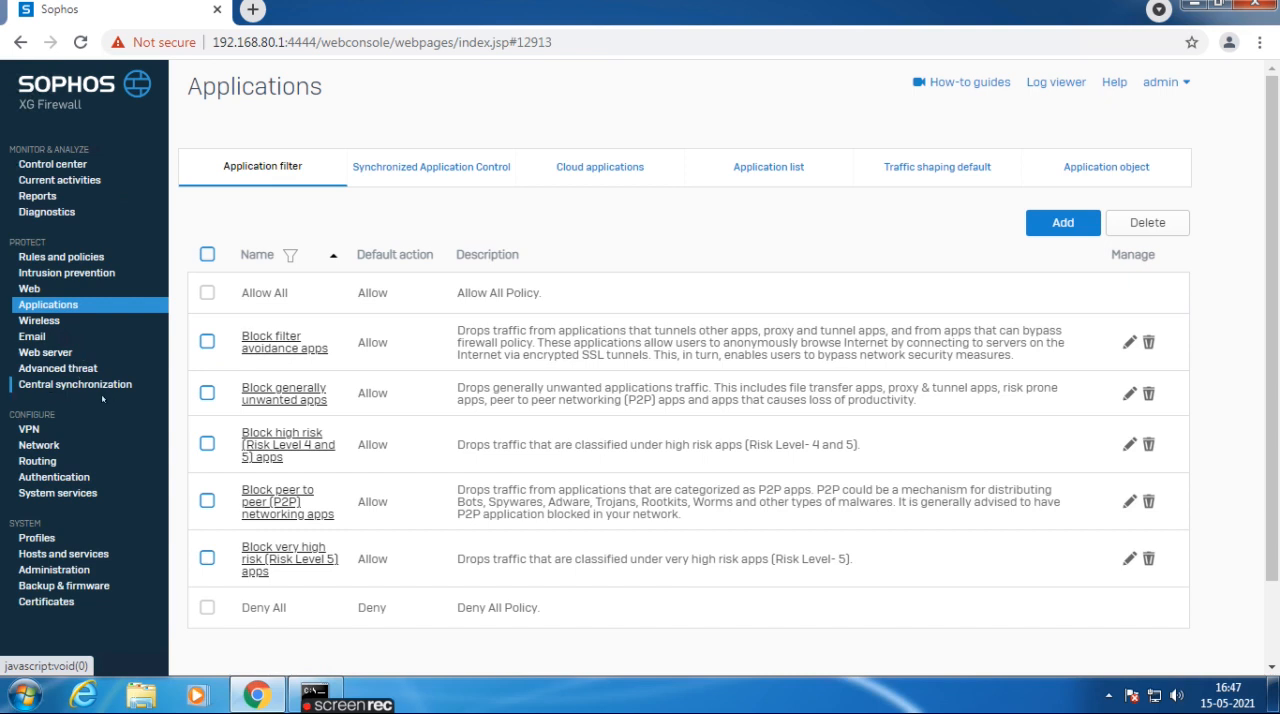
left_click(28, 430)
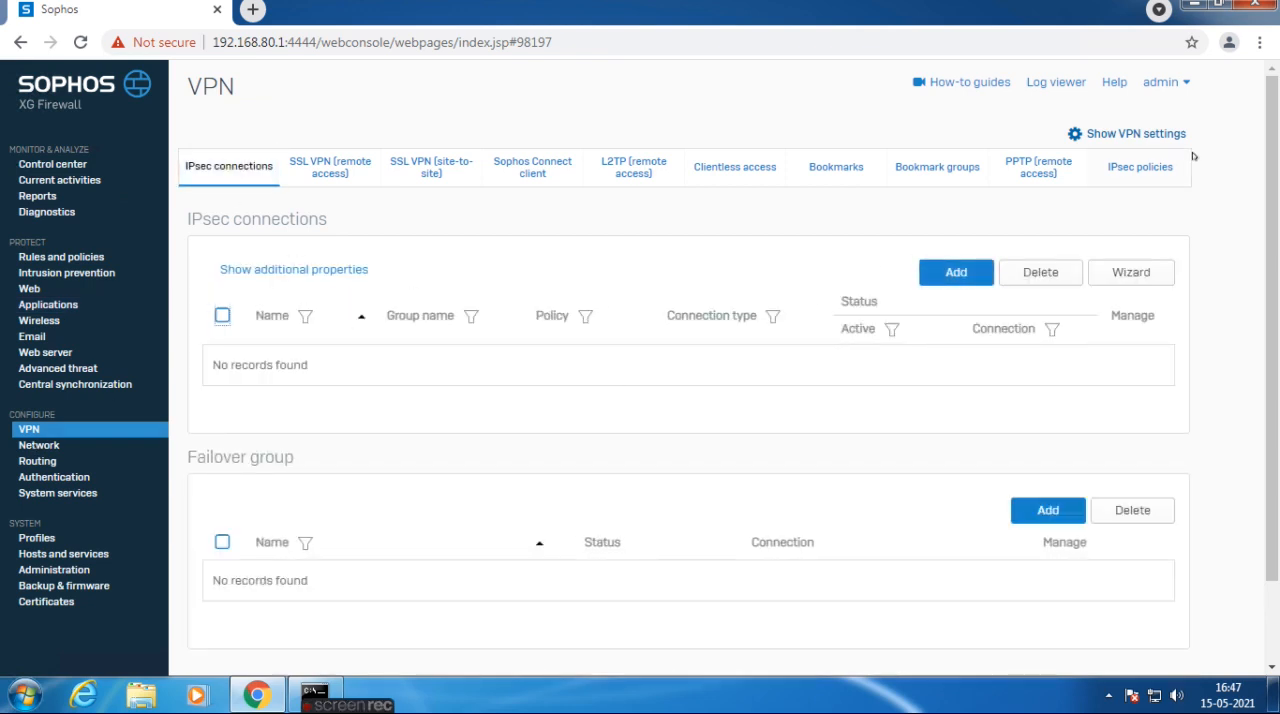
left_click(1145, 166)
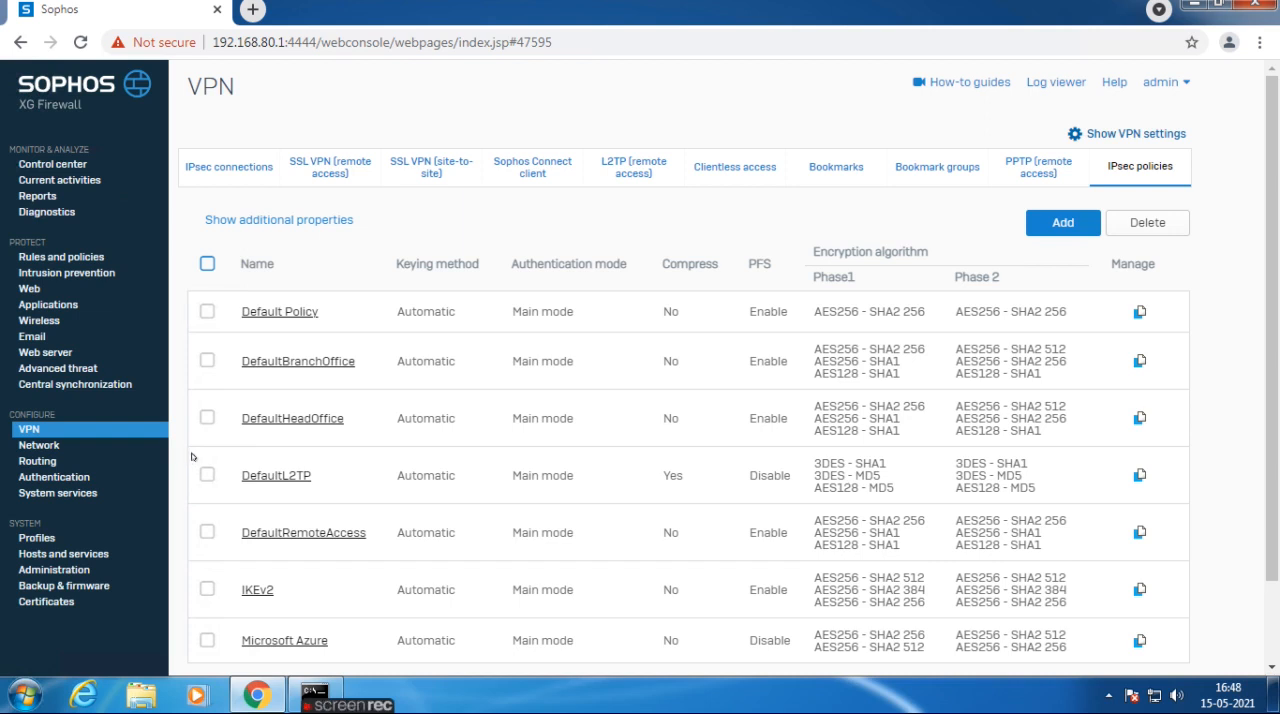
Examine the network interfaces, comparing the IP addresses and netmasks of PortA (LAN) and PortB (WAN).
left_click(44, 445)
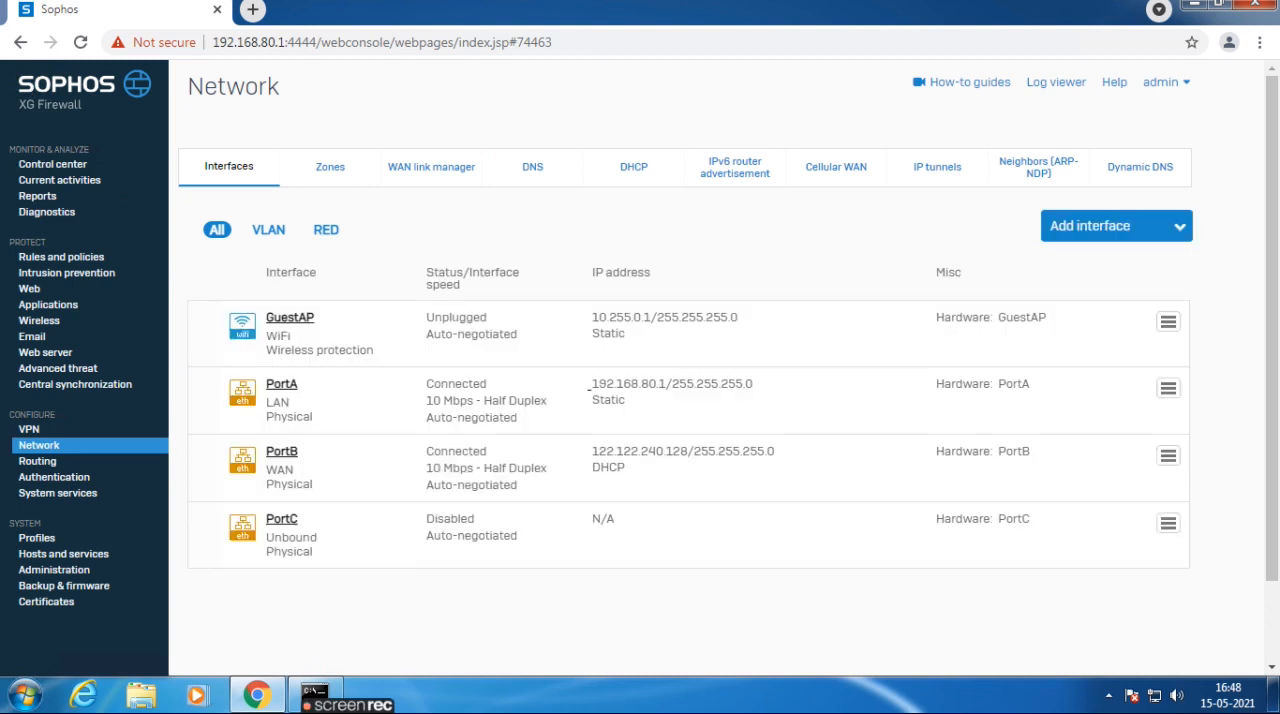
left_click_drag(590, 386, 680, 386)
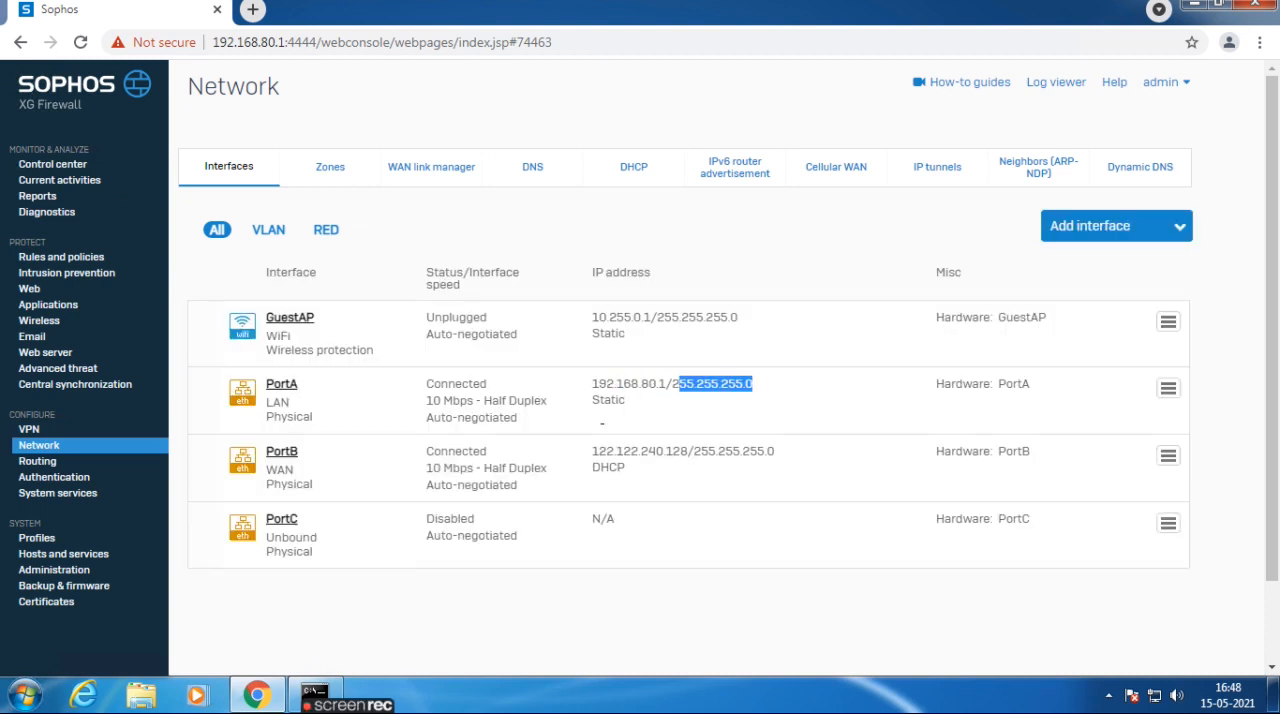
left_click_drag(591, 450, 701, 453)
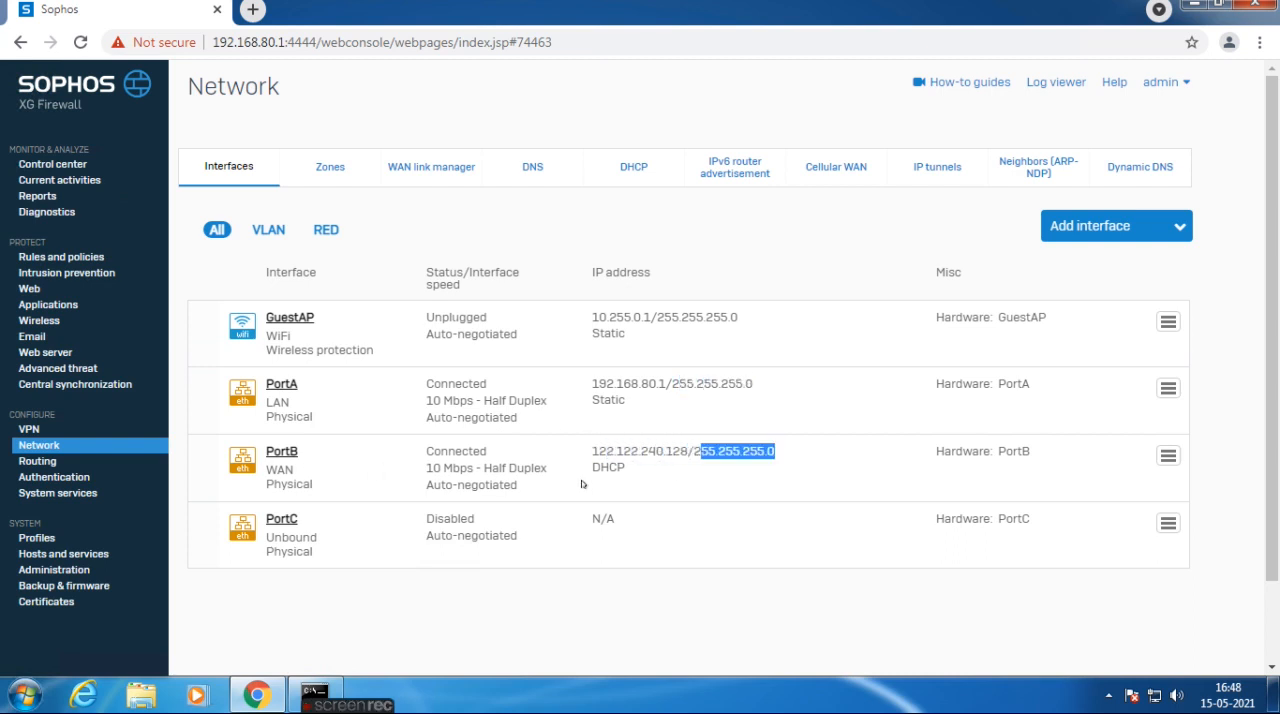
left_click_drag(590, 384, 777, 376)
Examine the DHCP servers, focusing on the dynamic lease range of Default_DHCP_Server.
left_click(633, 168)
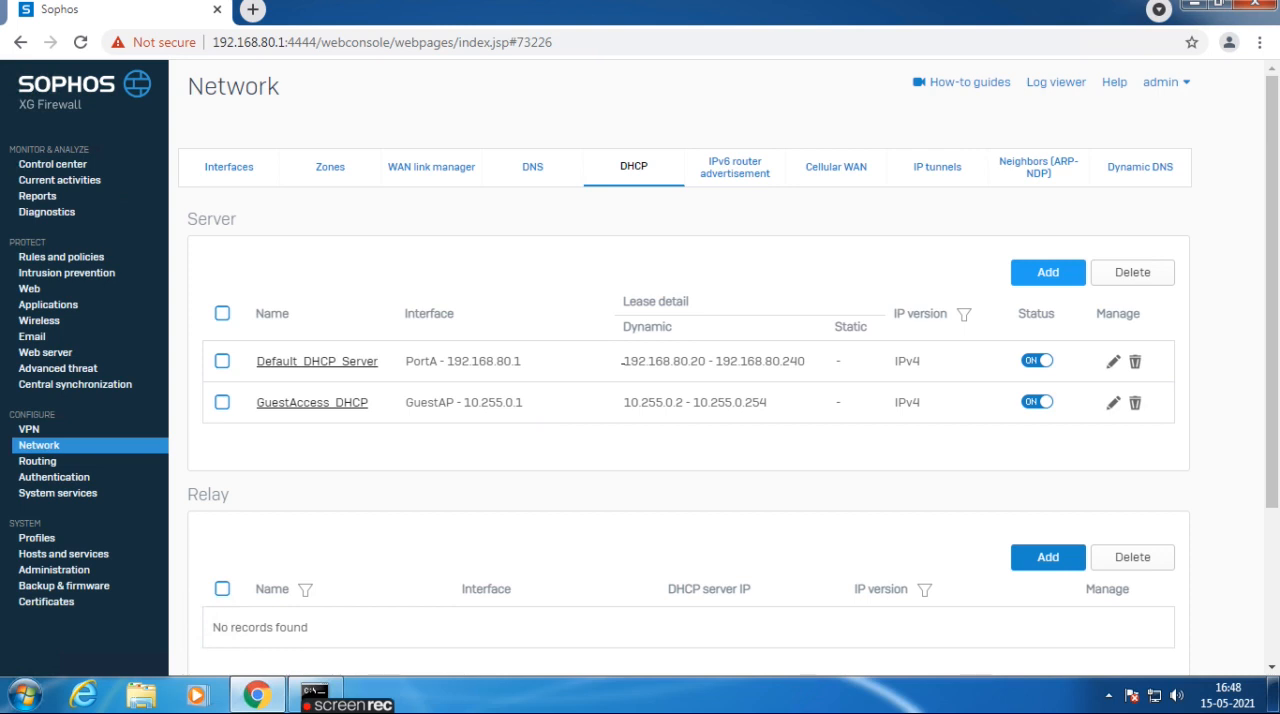
left_click_drag(622, 360, 806, 366)
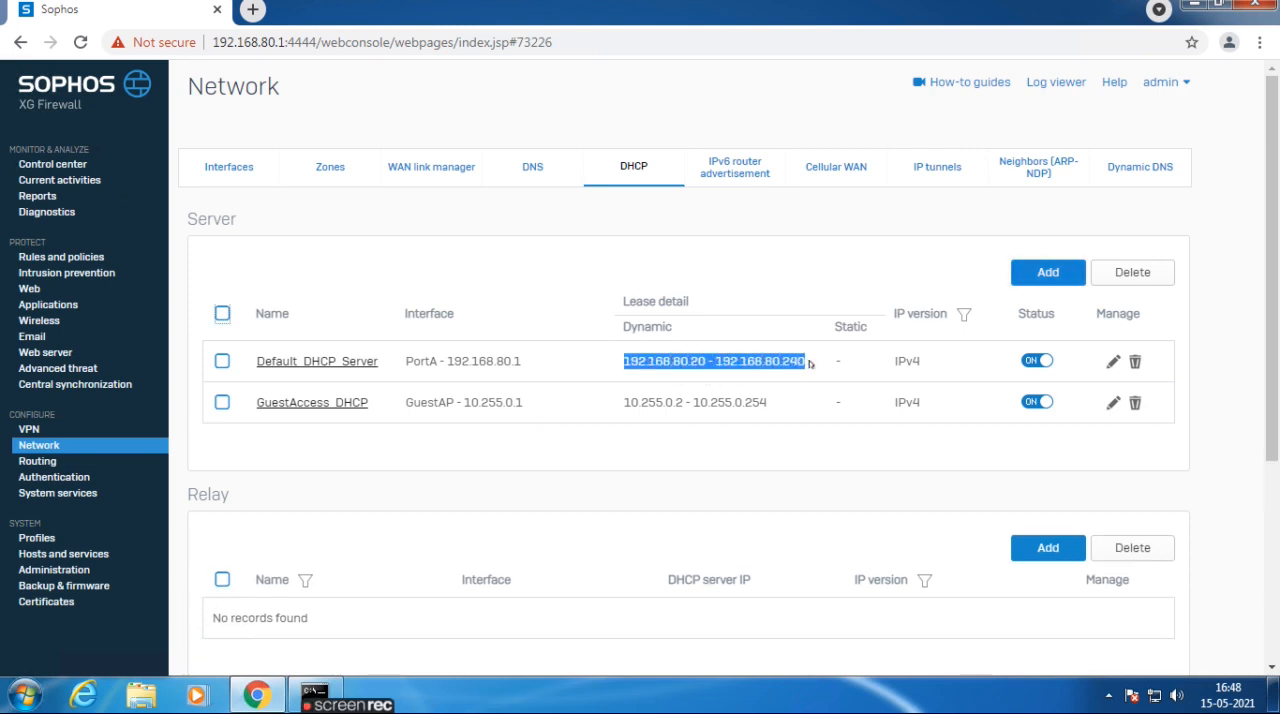
left_click(848, 367)
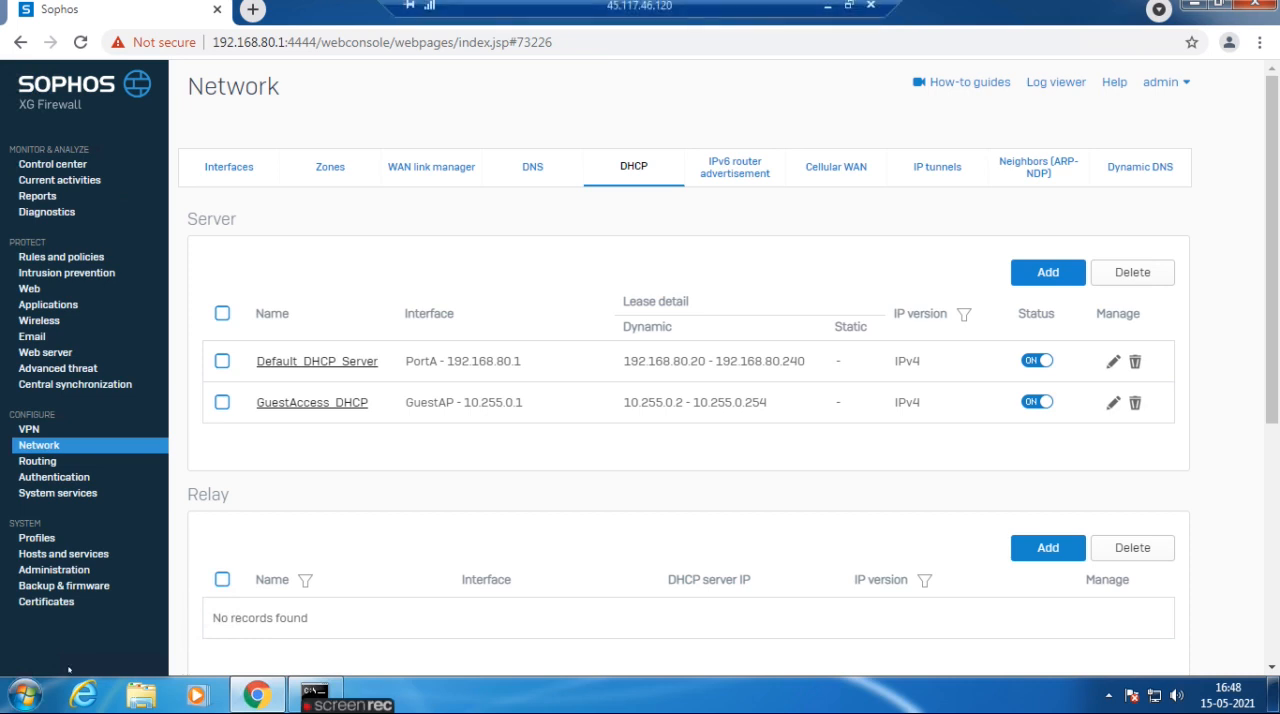
Turn off the #Default_Network_P... LAN-to-WAN rule in the IPv4 firewall rules.
left_click(33, 260)
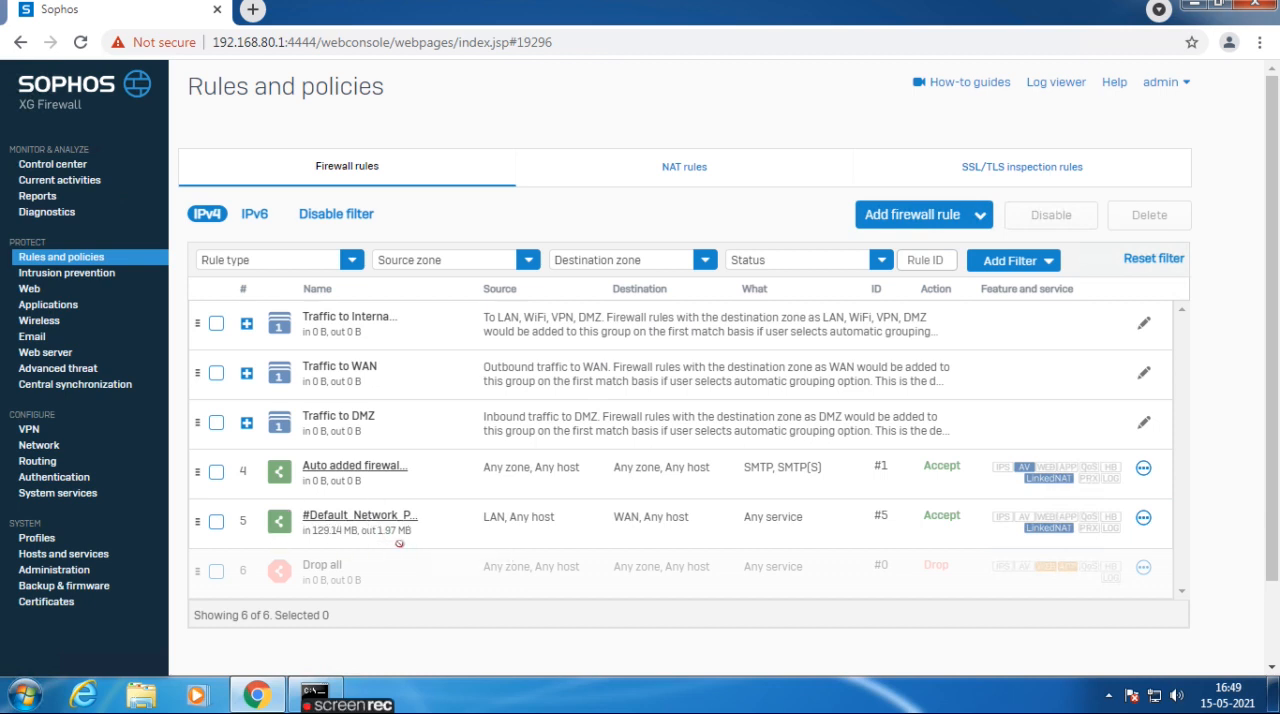
left_click(1143, 517)
left_click(1151, 558)
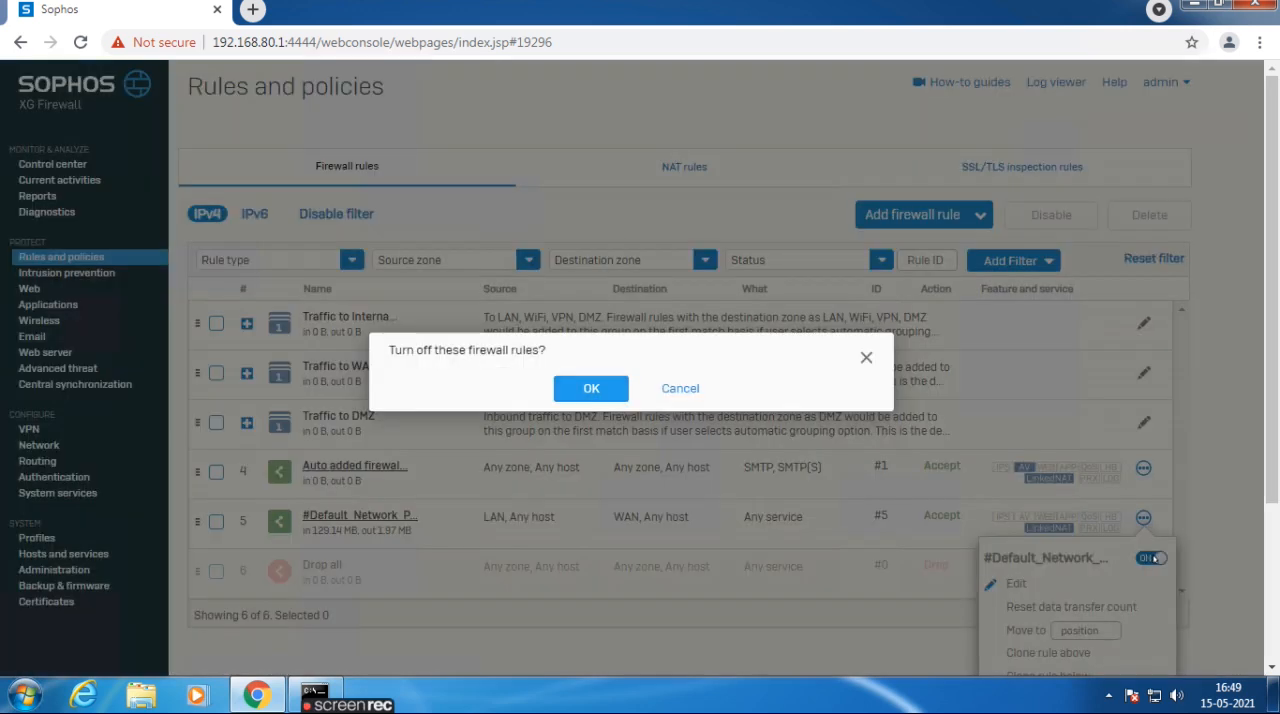
left_click(591, 390)
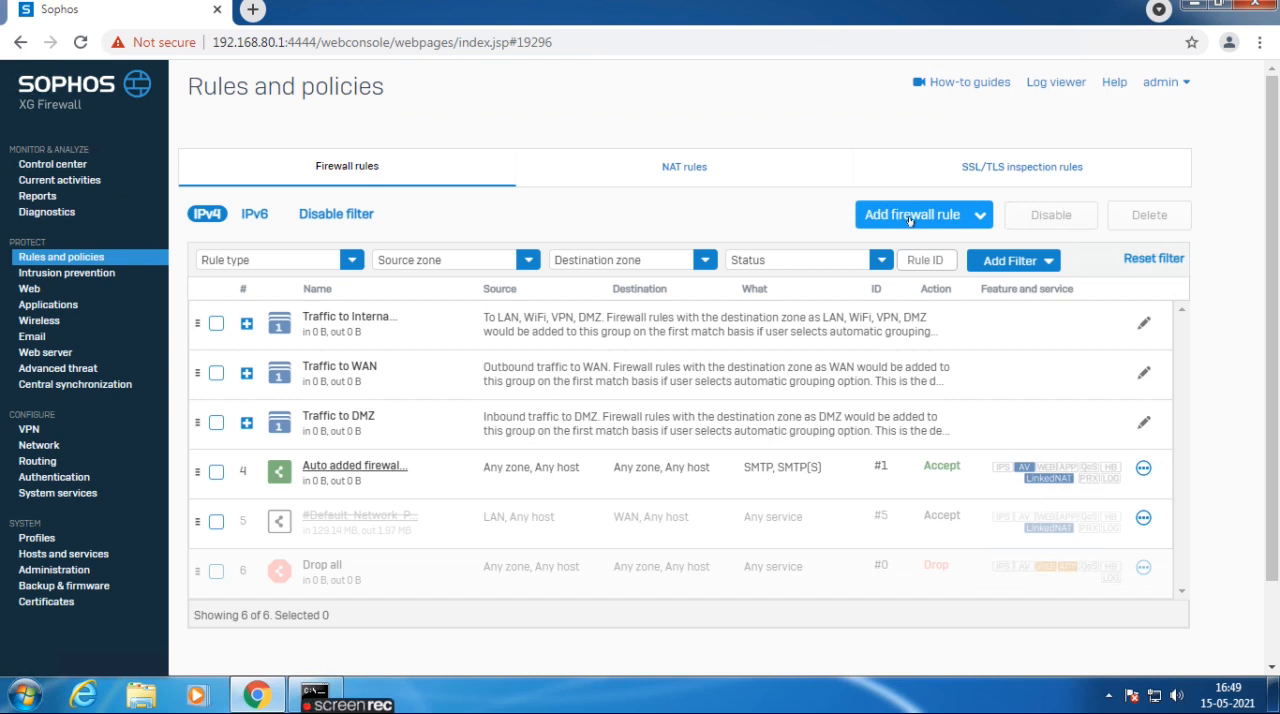
Start a new firewall rule and name it TEST.
left_click(909, 220)
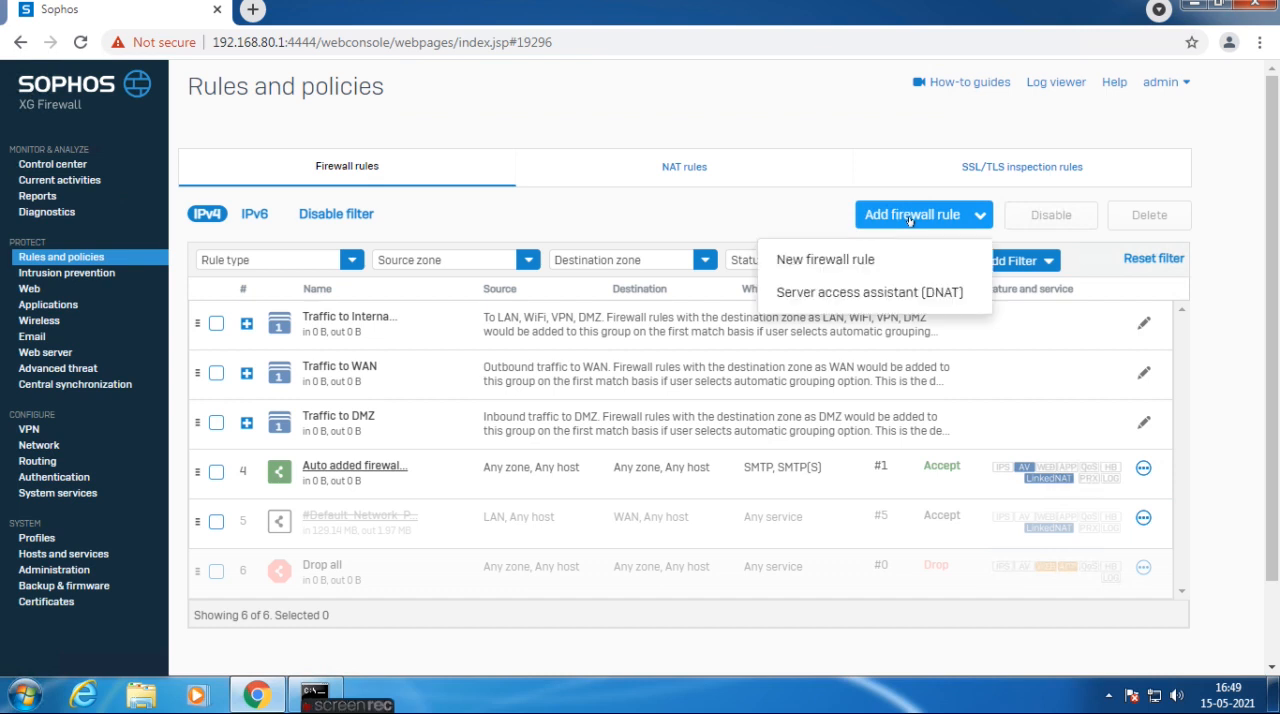
left_click(823, 260)
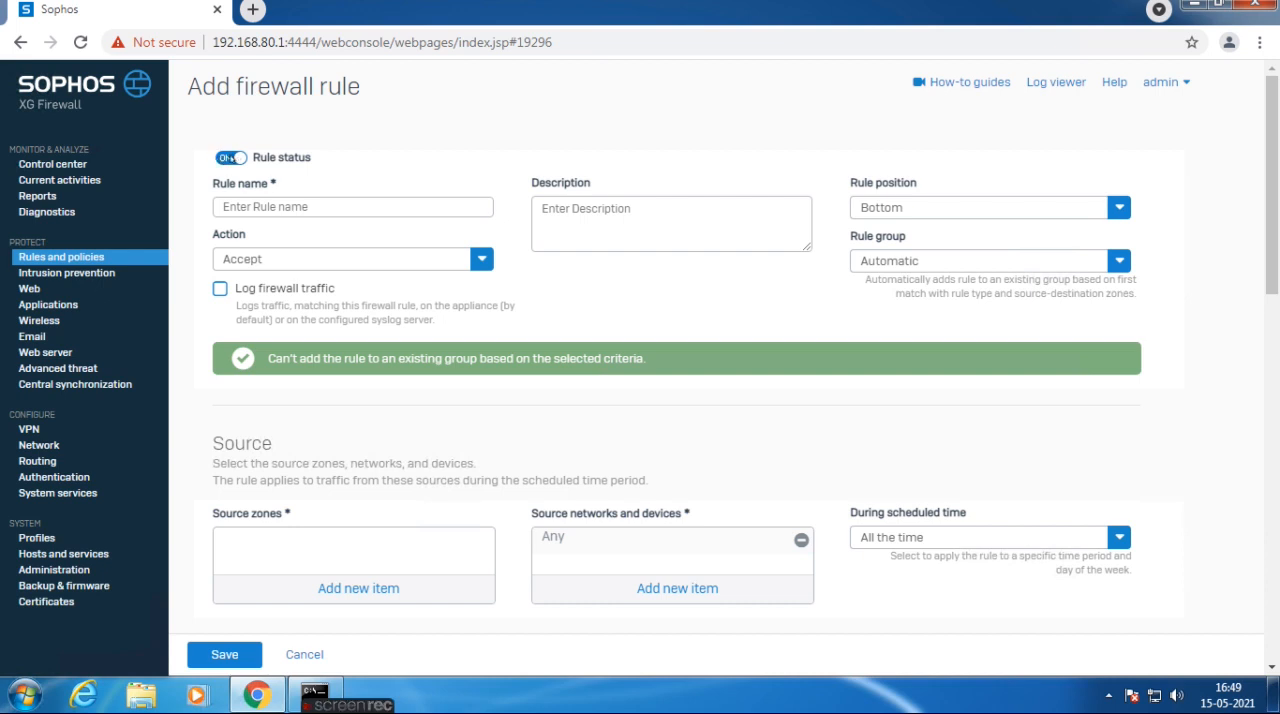
left_click(248, 206)
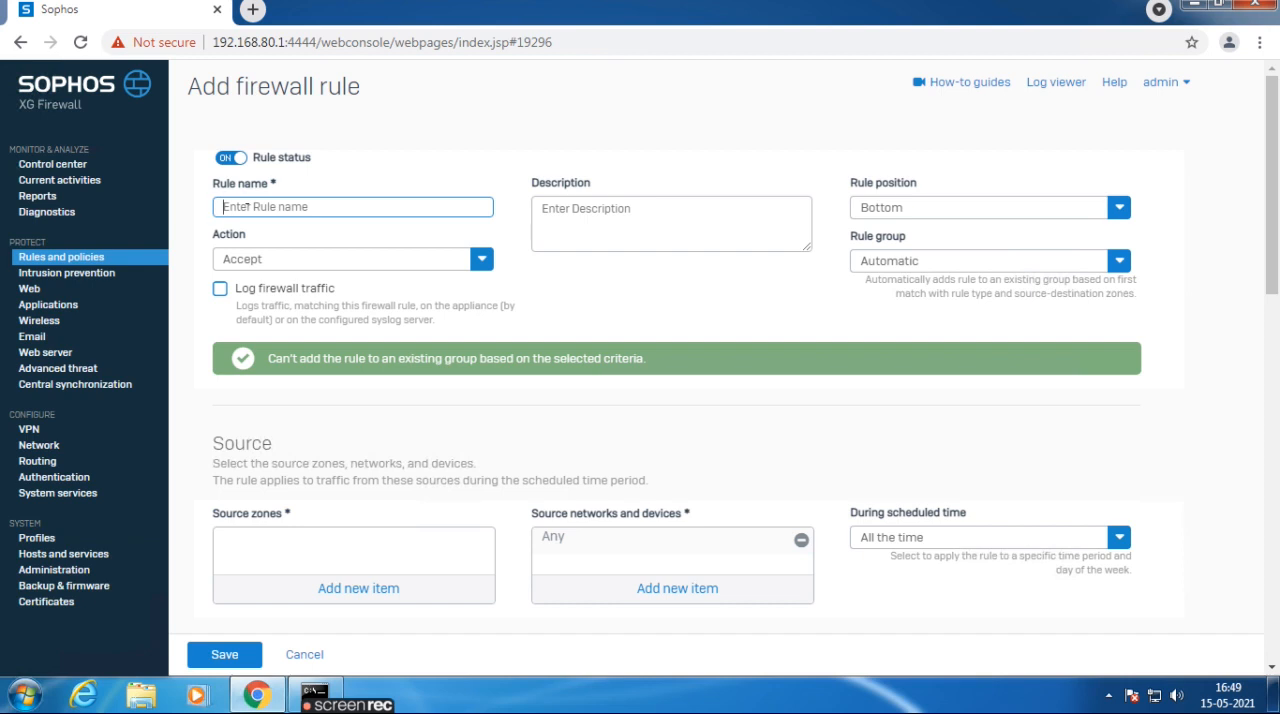
type("T")
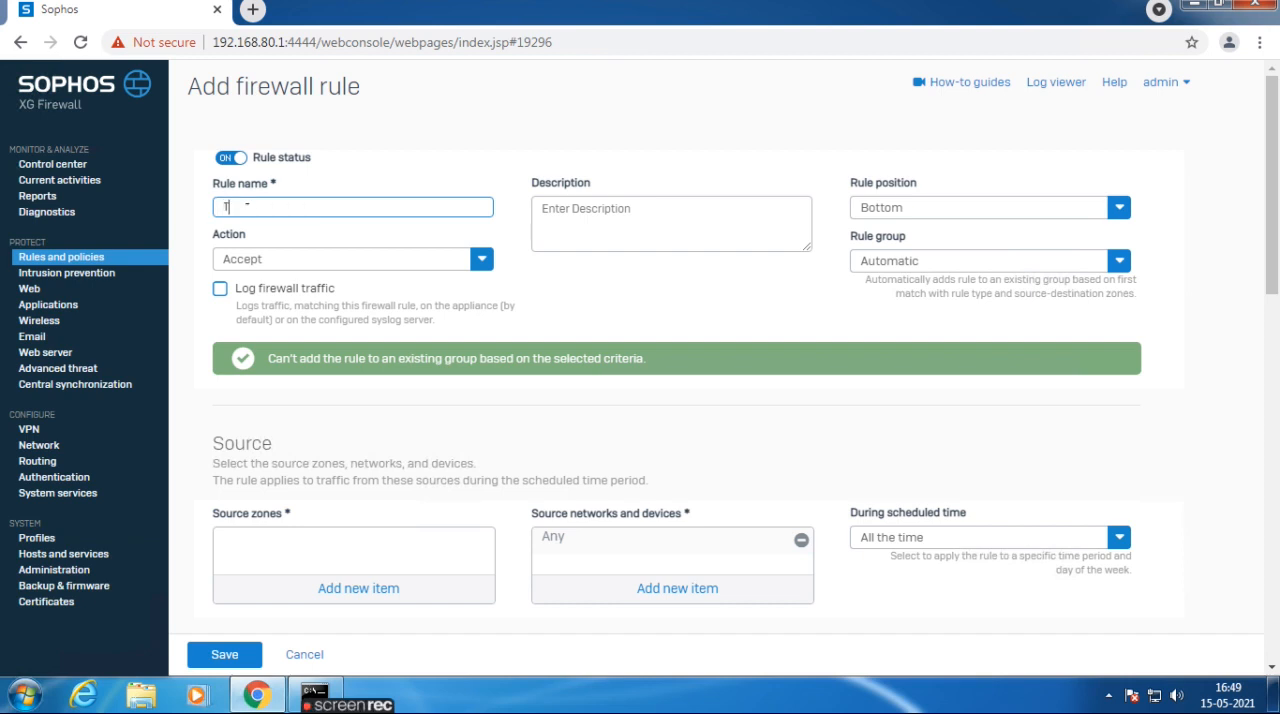
key("BackSpace")
type("TEST")
key("Tab")
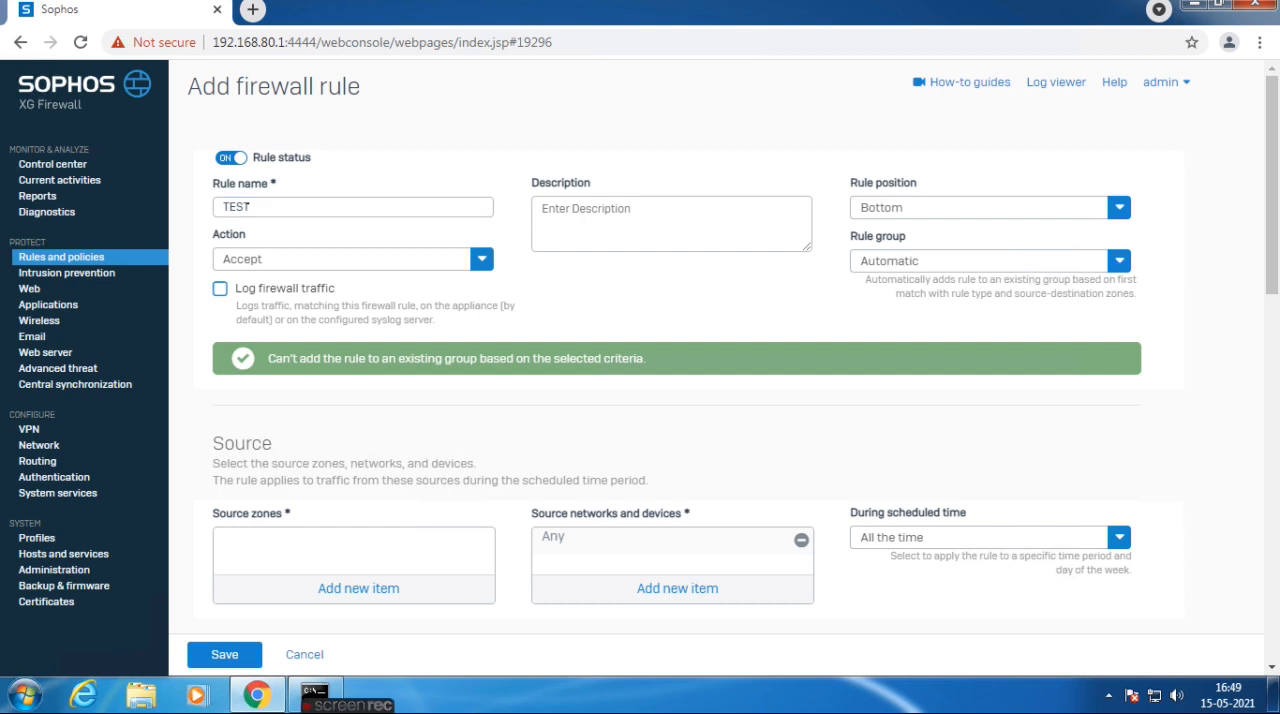
Give the rule the description TEST and set its rule position to Top.
left_click(545, 225)
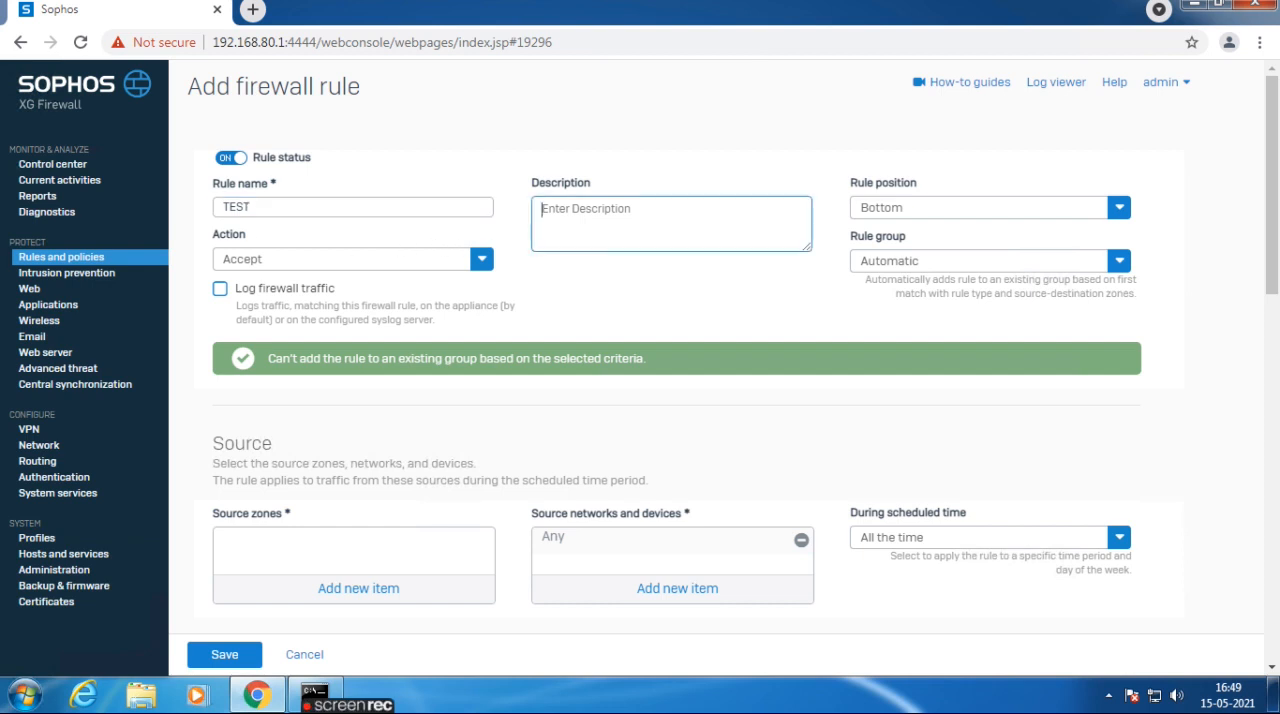
type("TEST")
left_click(862, 207)
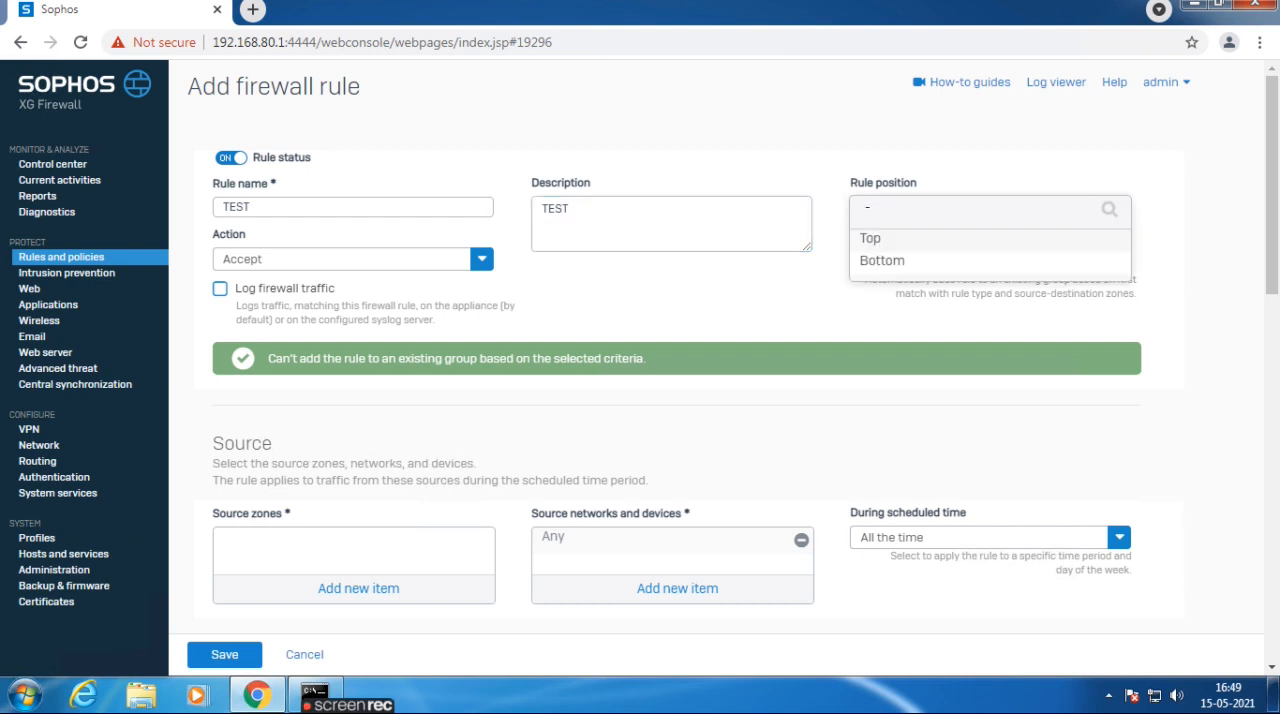
left_click(876, 242)
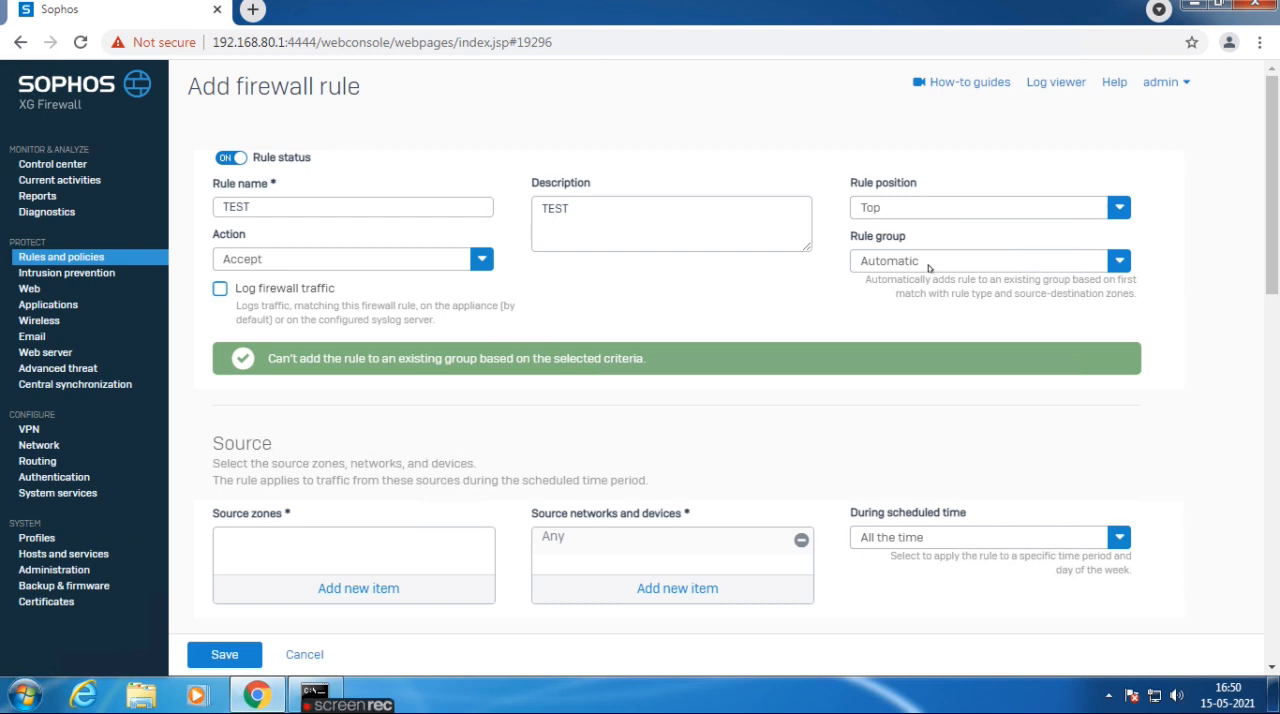
Start a new rule group named LAN_TO_WAN for the TEST rule, keeping its rule type as Any.
left_click(884, 259)
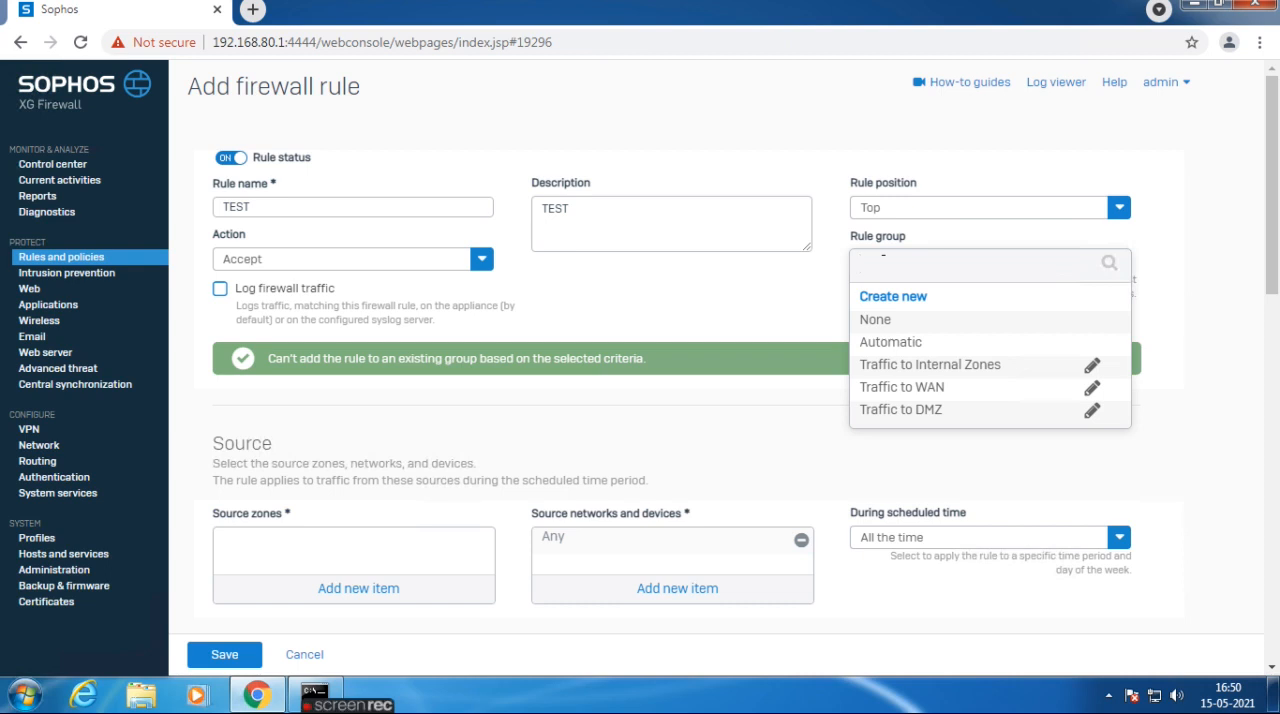
left_click(884, 298)
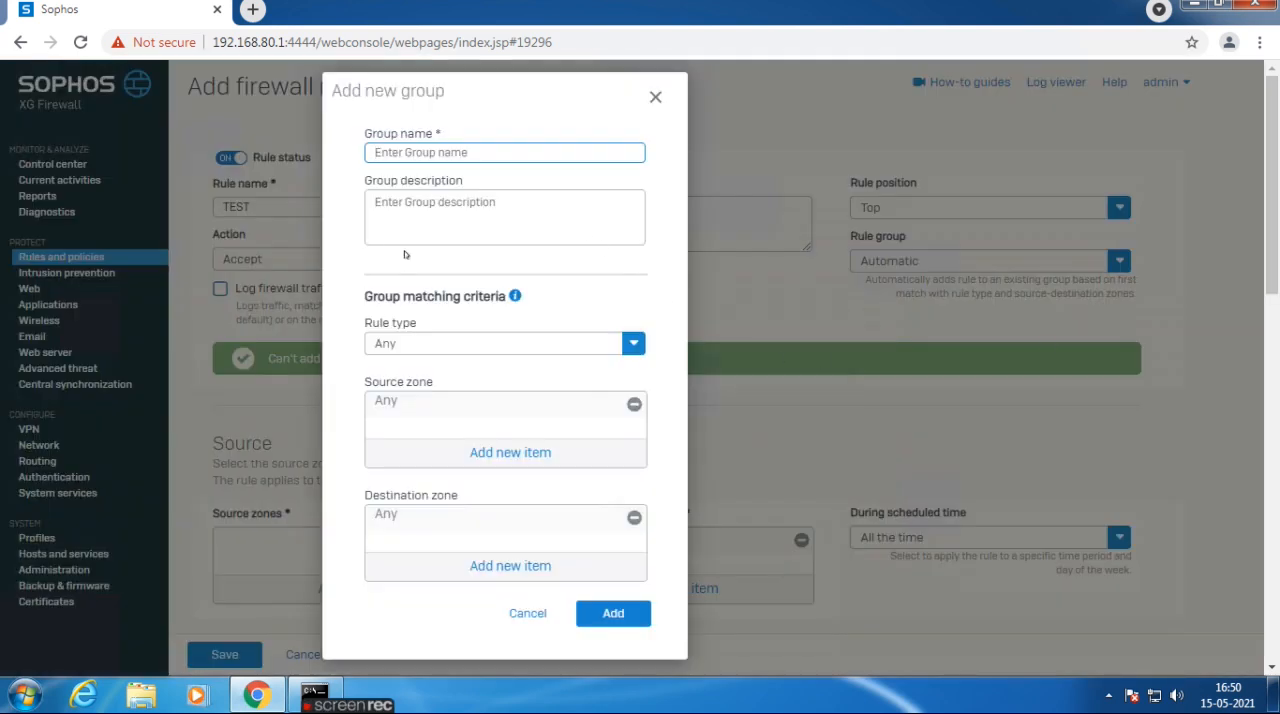
key("ctrl+minus")
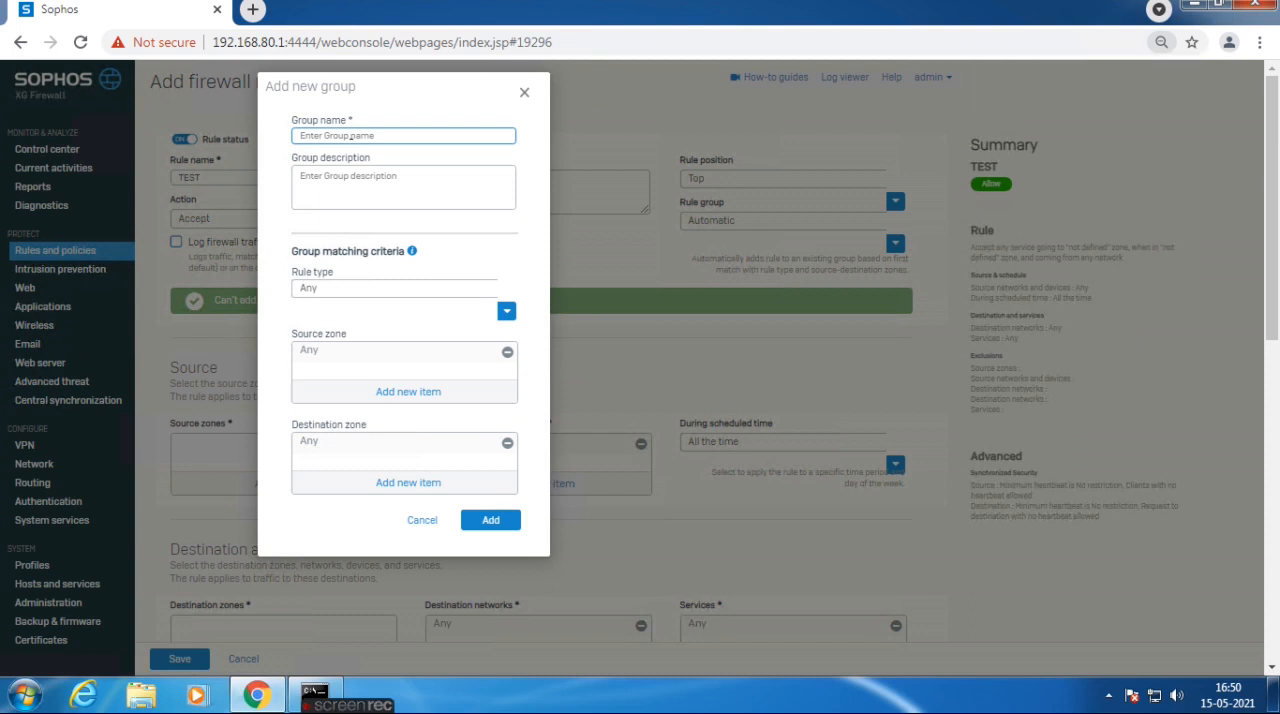
left_click(349, 135)
left_click(337, 168)
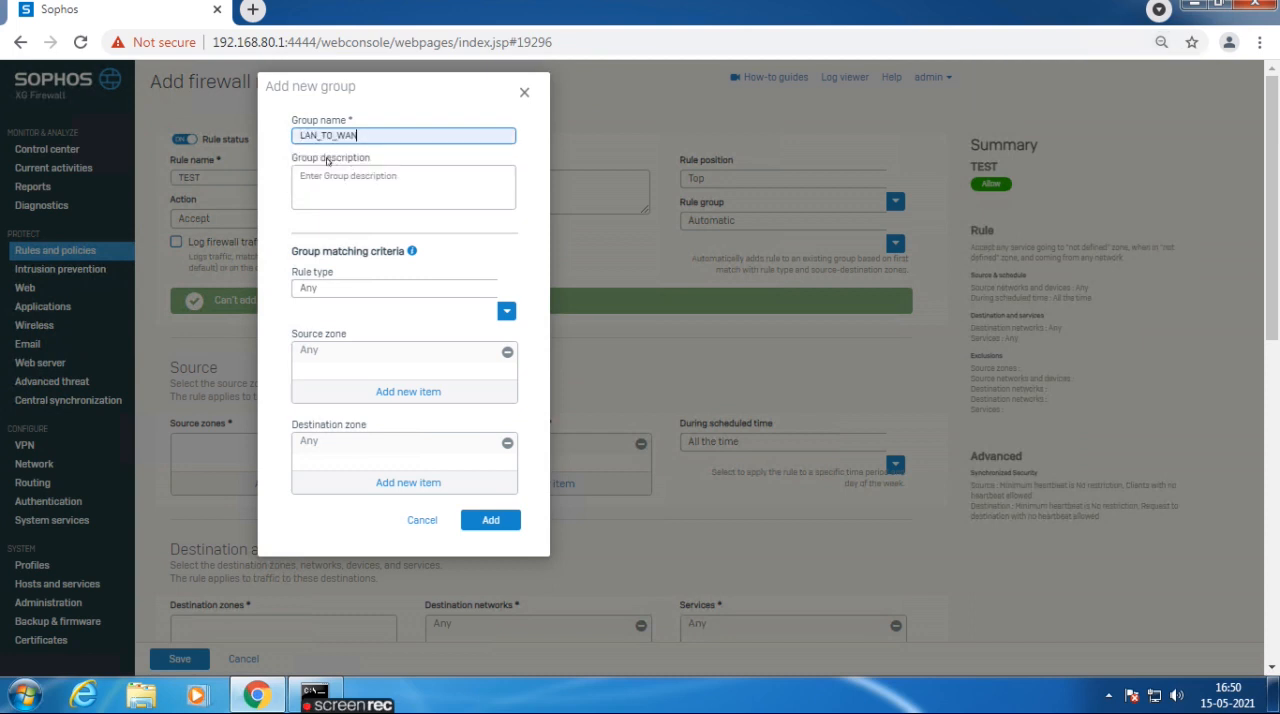
left_click(331, 178)
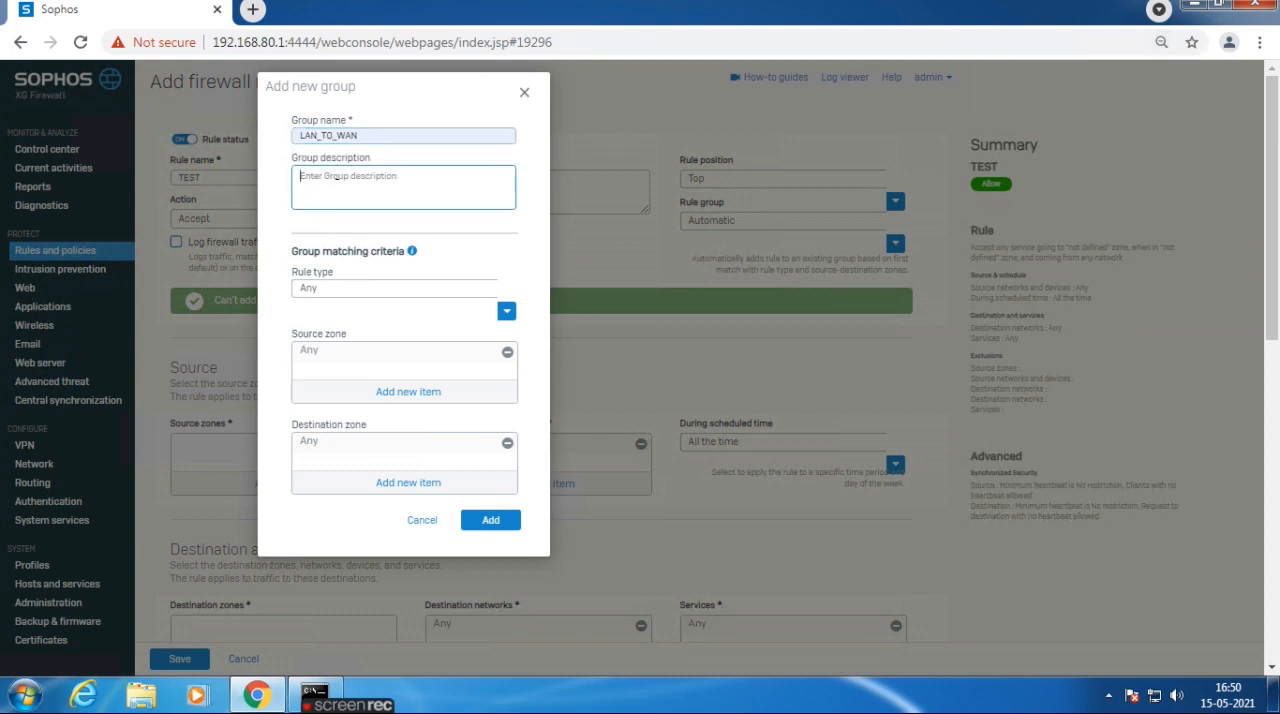
left_click(324, 288)
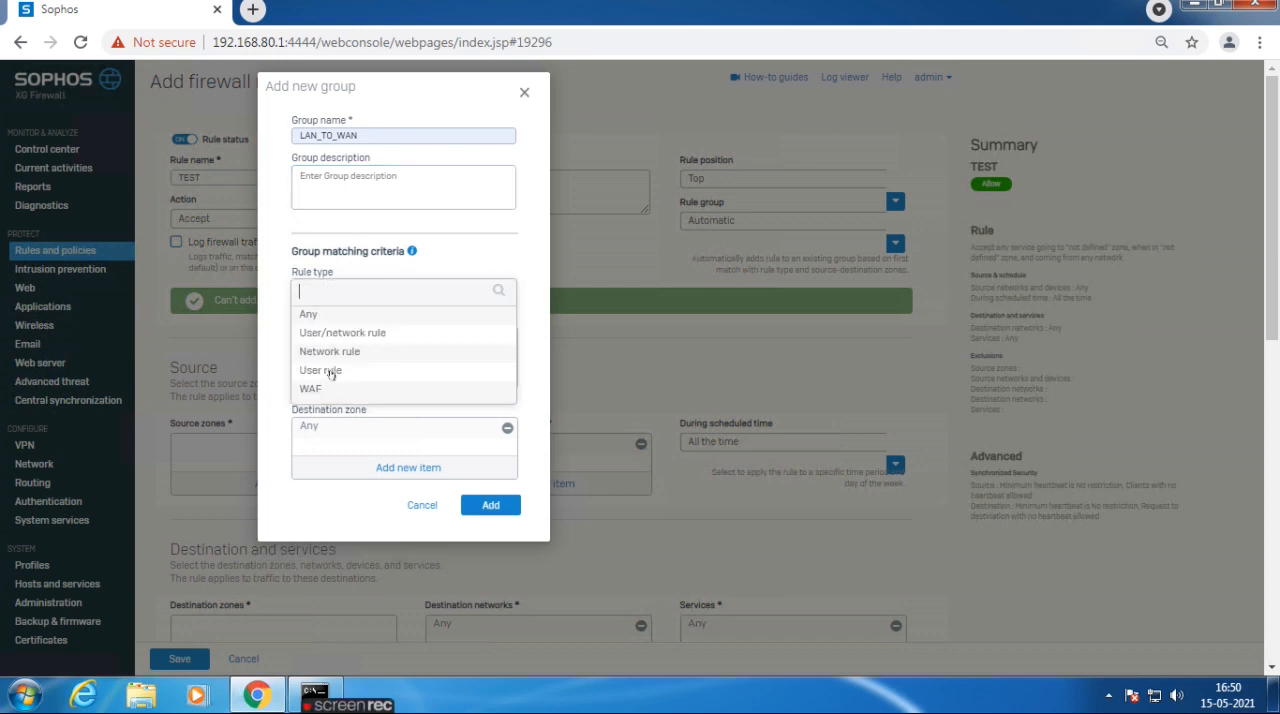
left_click(460, 254)
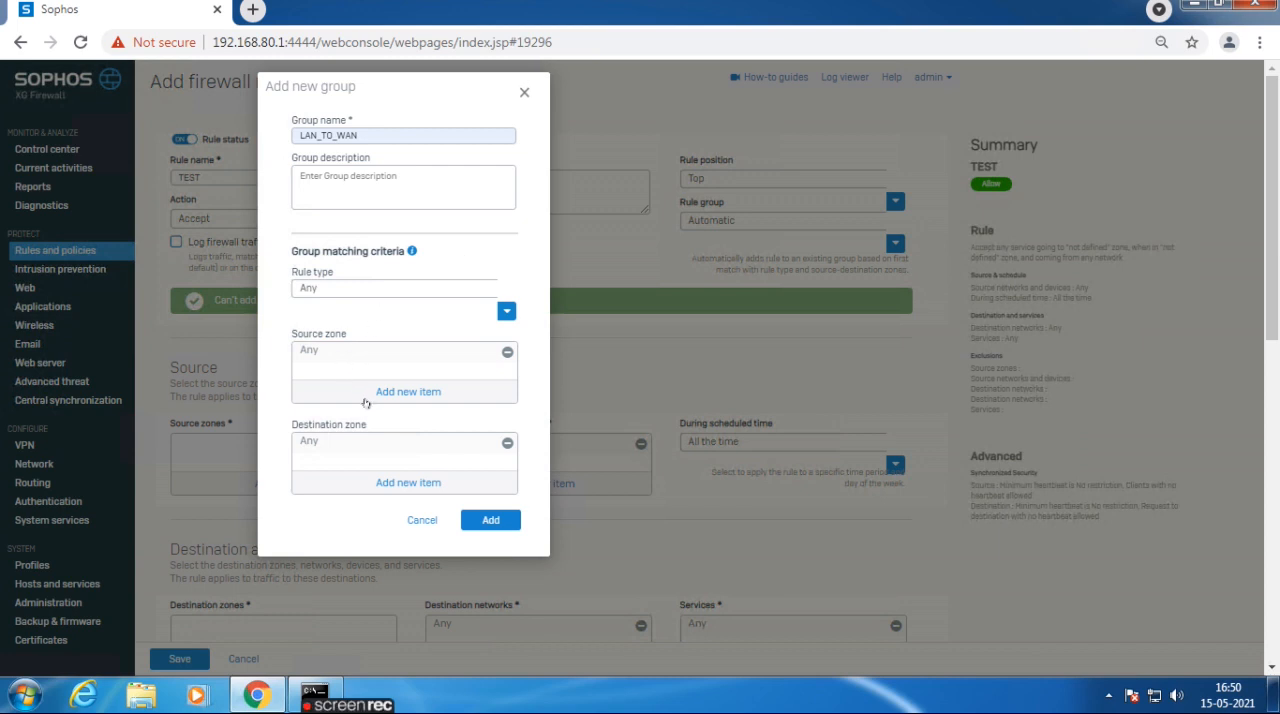
Replace the group's Any source zone with LAN.
left_click(507, 355)
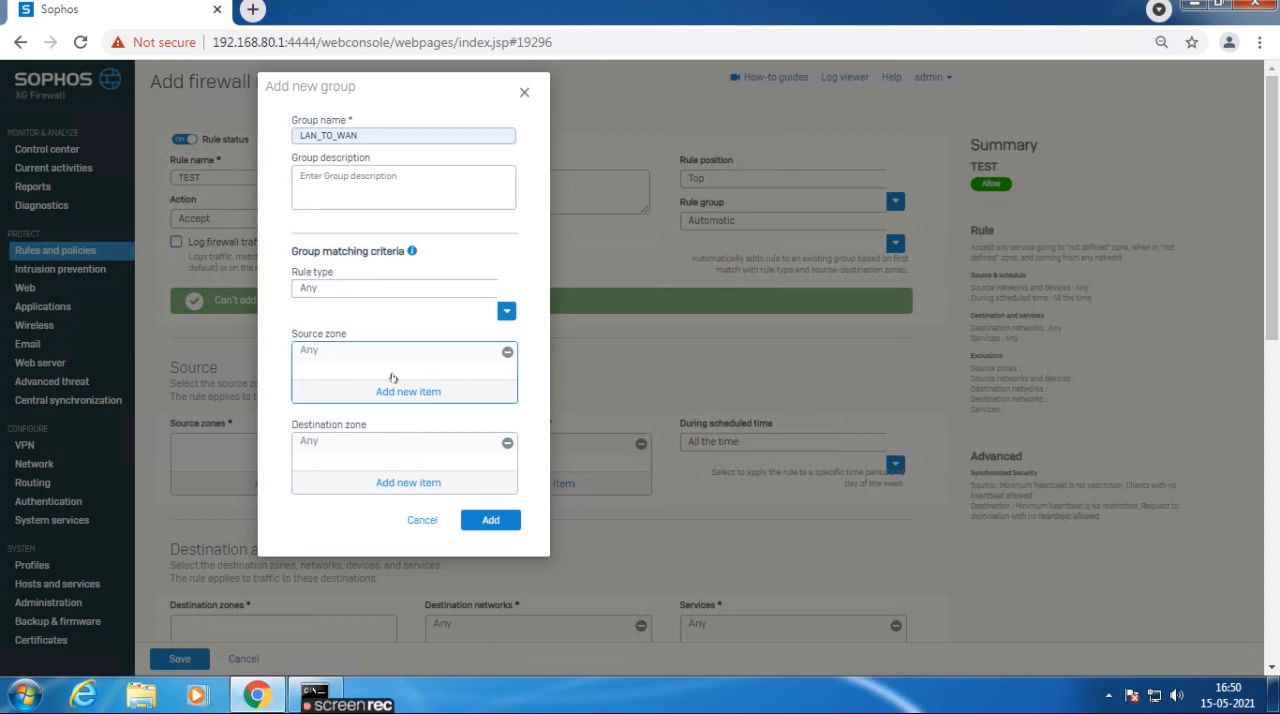
left_click(380, 392)
left_click(328, 432)
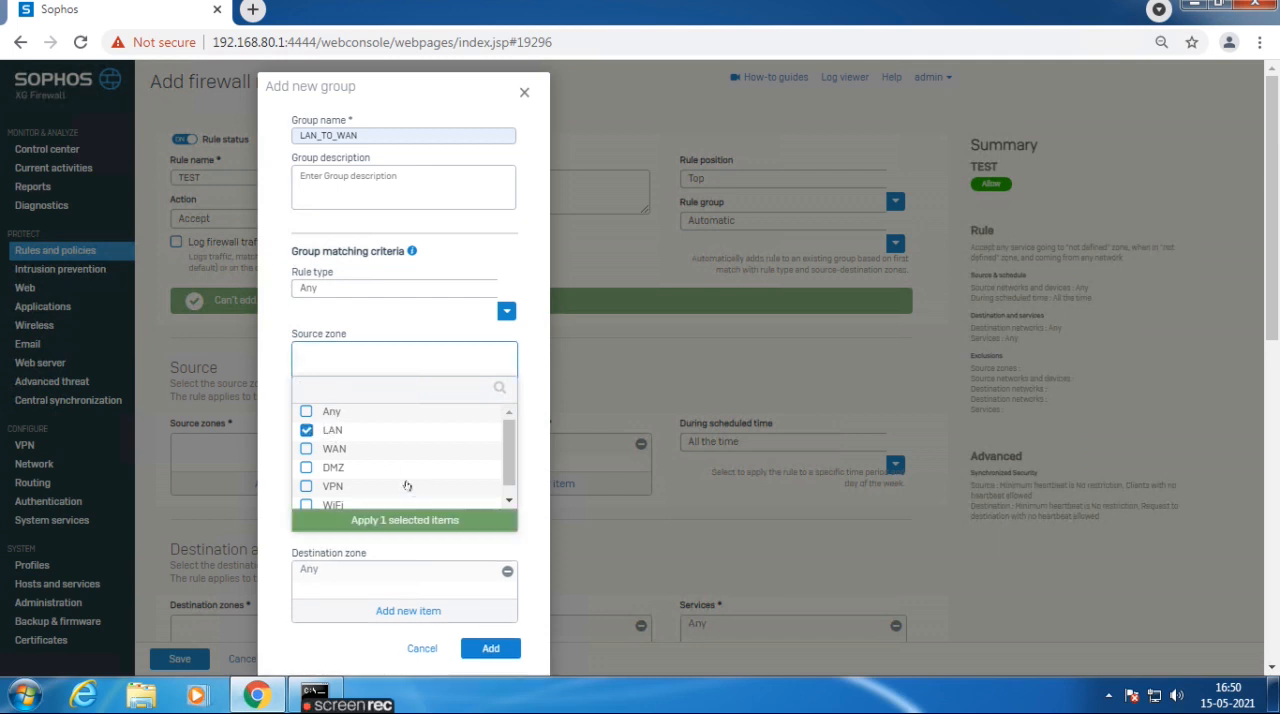
left_click(409, 522)
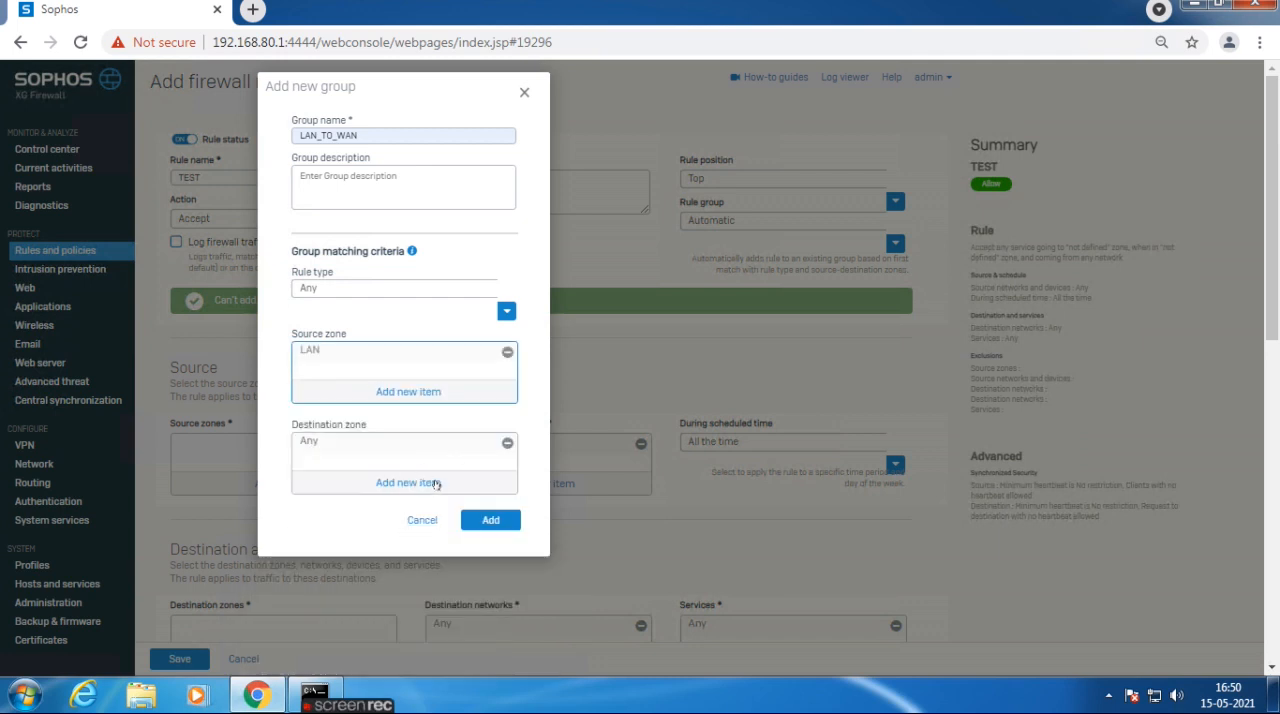
Replace the group's Any destination zone with WAN and add the group to the rule.
left_click(507, 443)
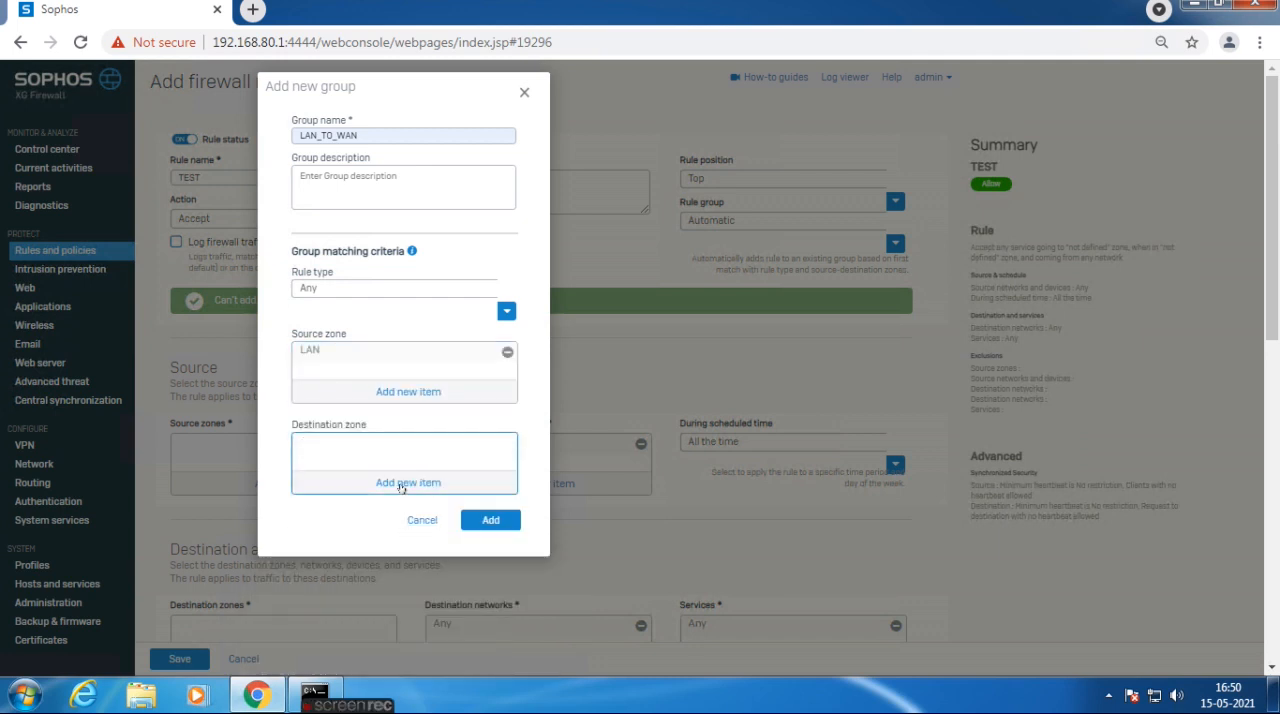
left_click(400, 482)
left_click(332, 541)
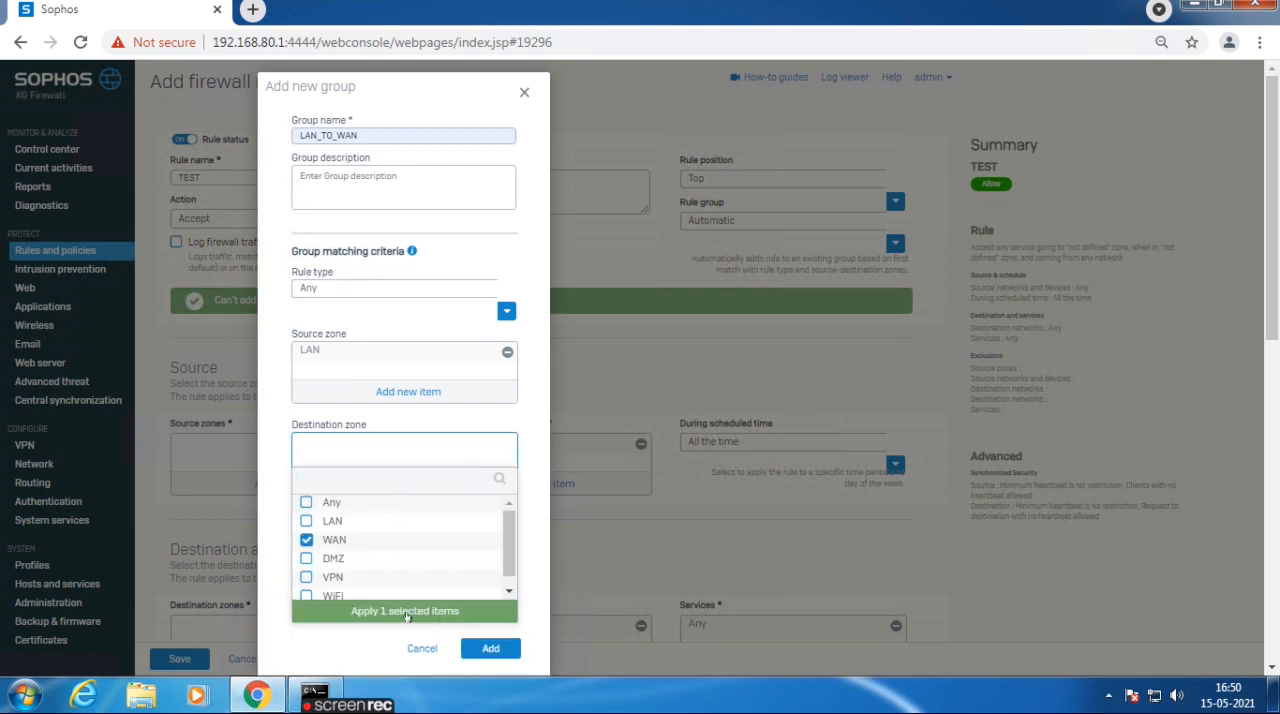
left_click(404, 612)
left_click(488, 528)
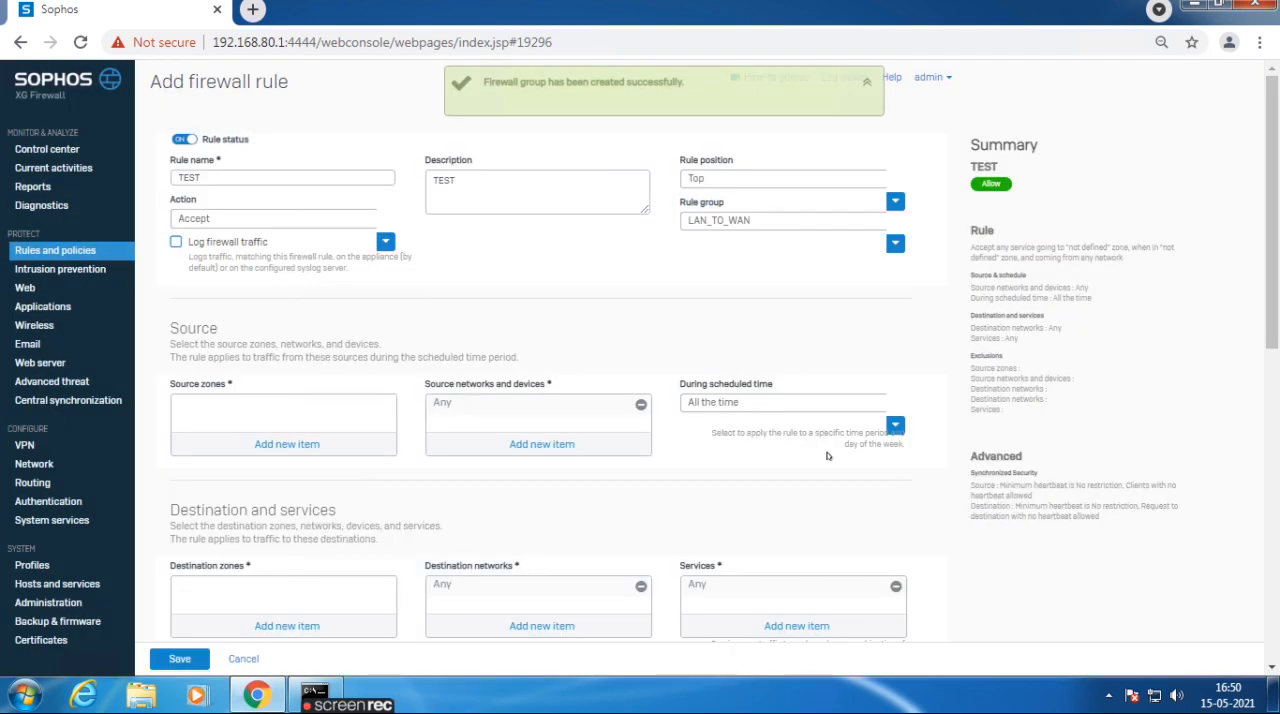
Enable logging of firewall traffic for the TEST rule and add LAN as its source zone.
key("ctrl+0")
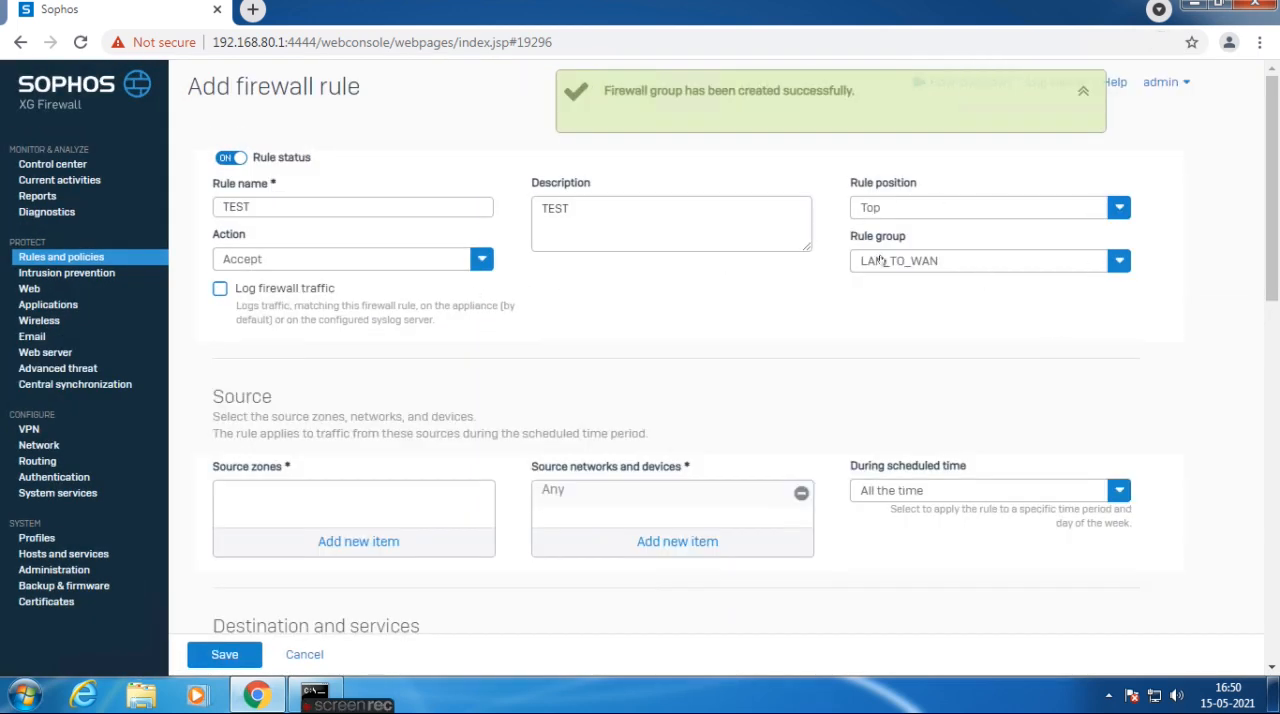
left_click(220, 289)
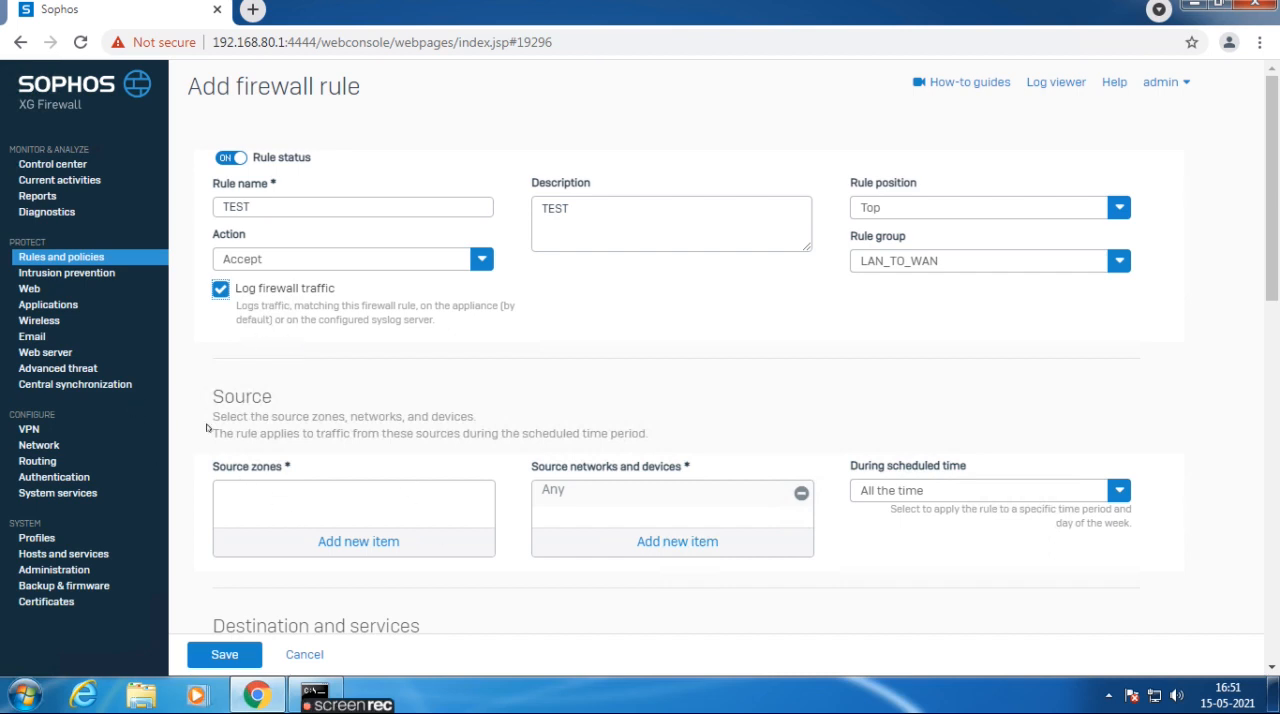
left_click(333, 545)
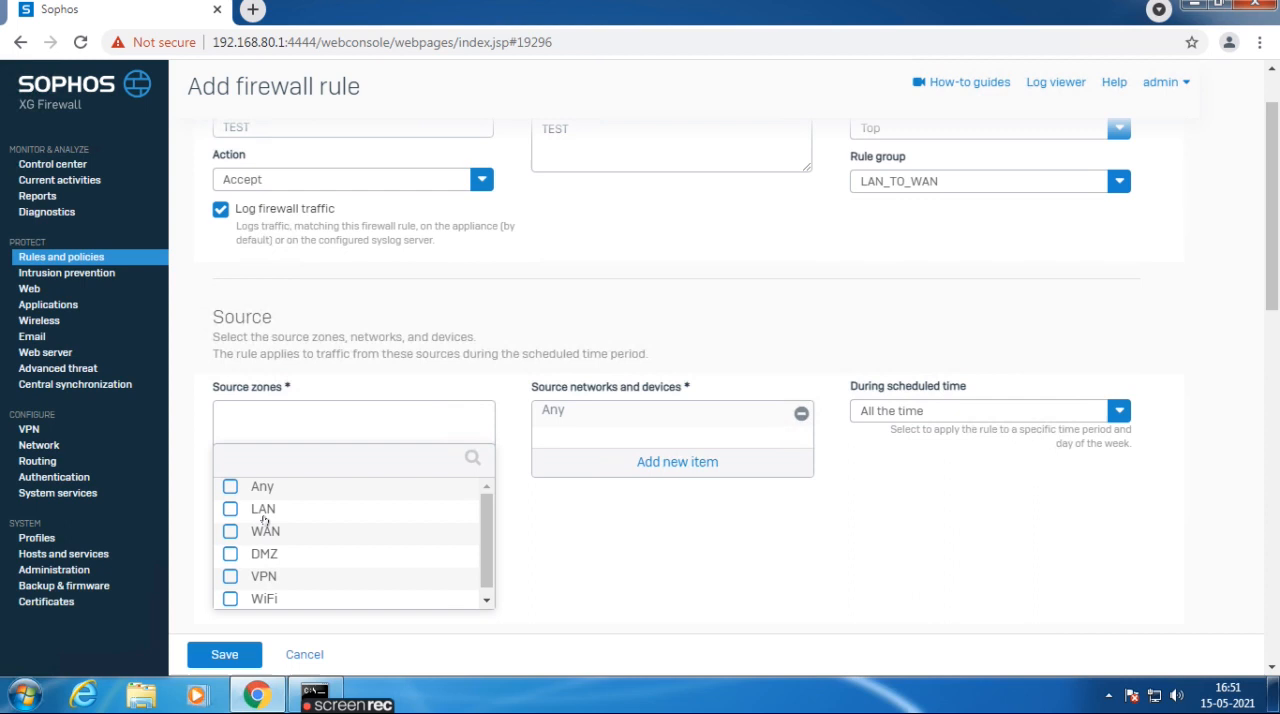
left_click(265, 512)
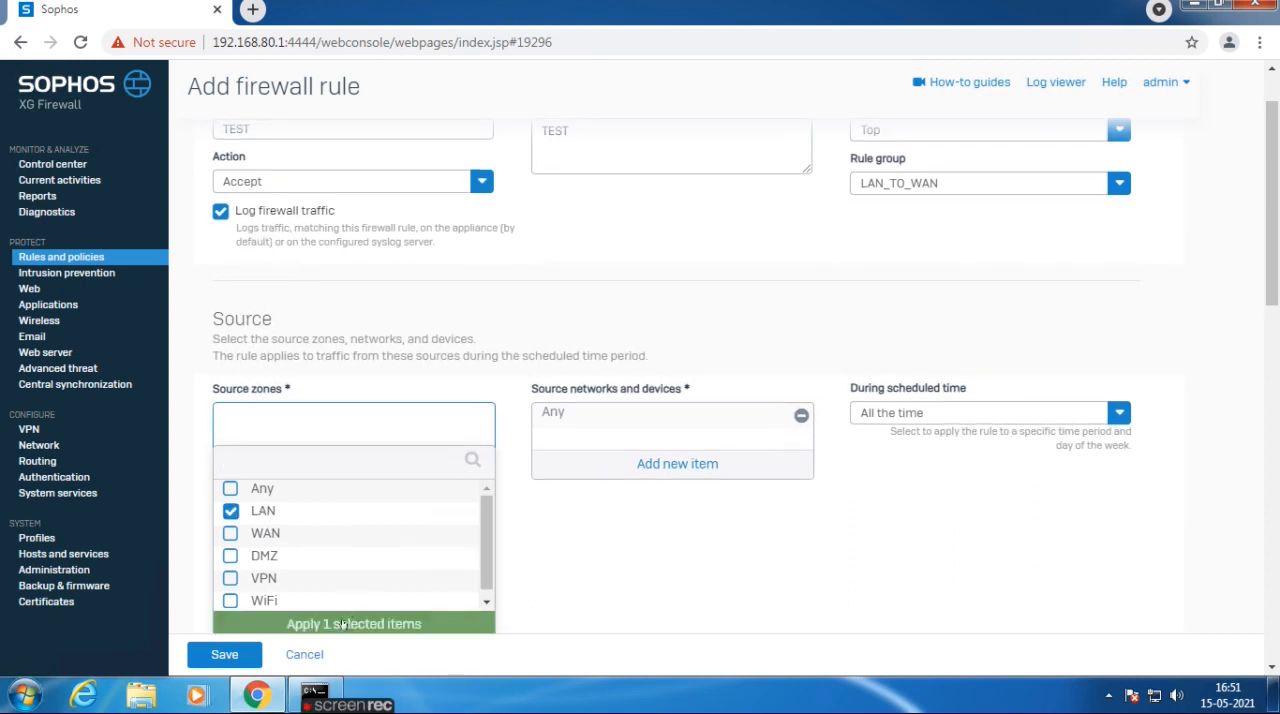
left_click(343, 624)
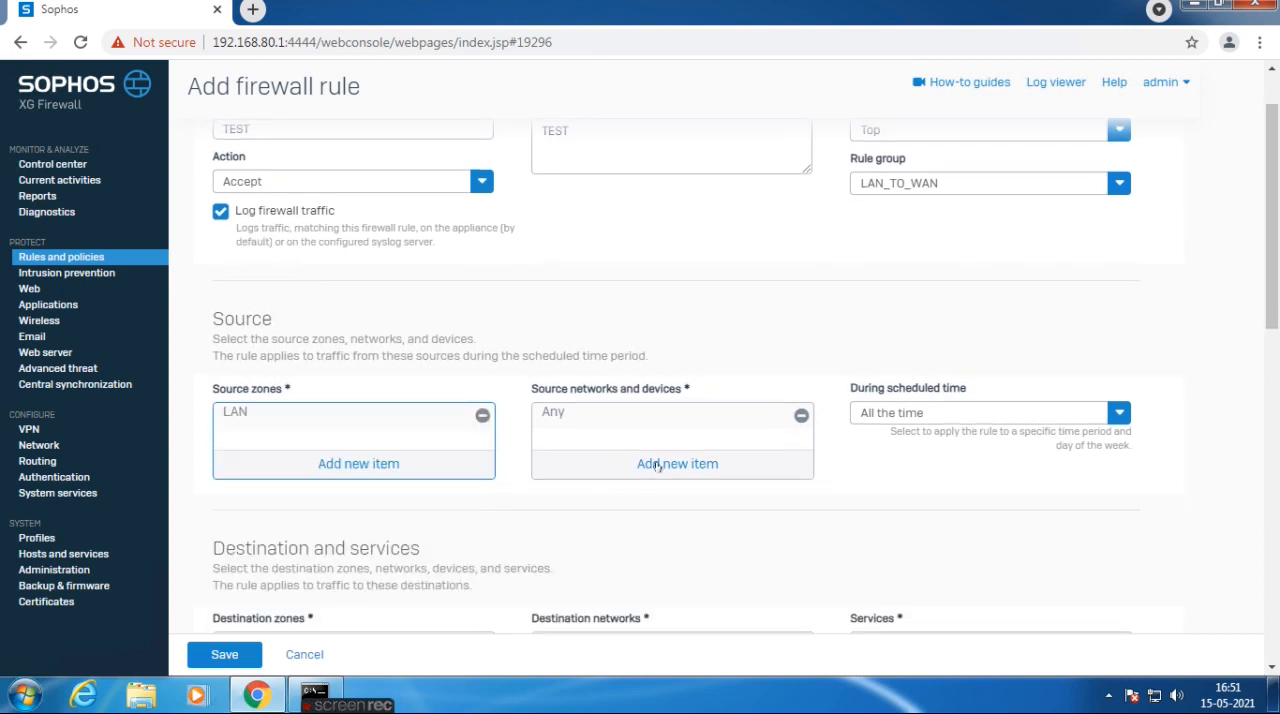
Remove Any from the source networks and devices, and inspect the Firewall LAN network's definition without changing it.
left_click(801, 415)
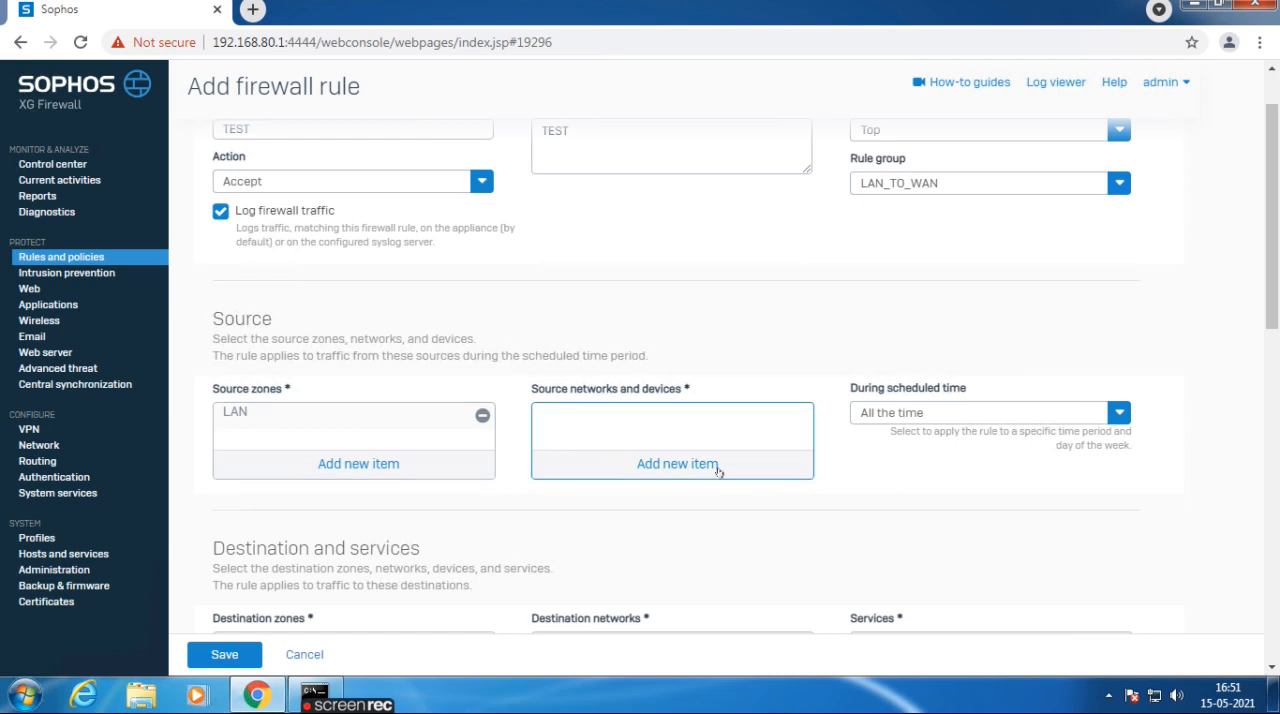
left_click(716, 466)
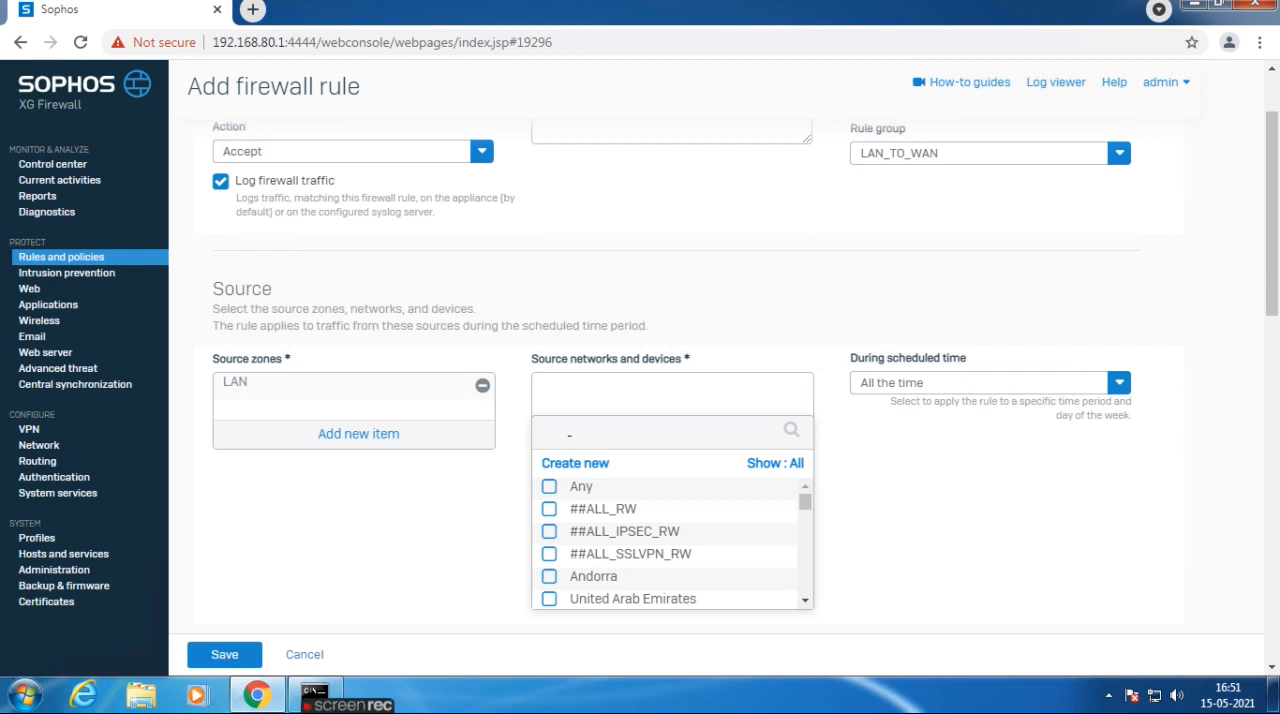
type("ire")
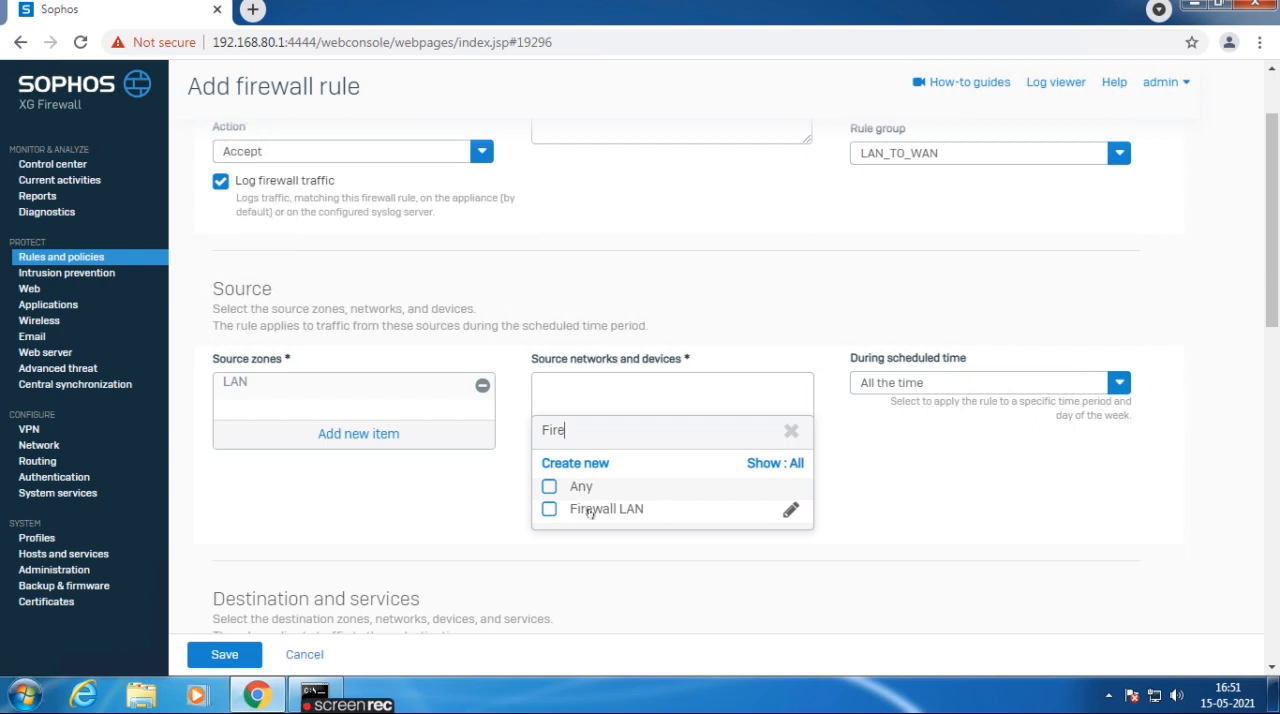
mouse_move(588, 511)
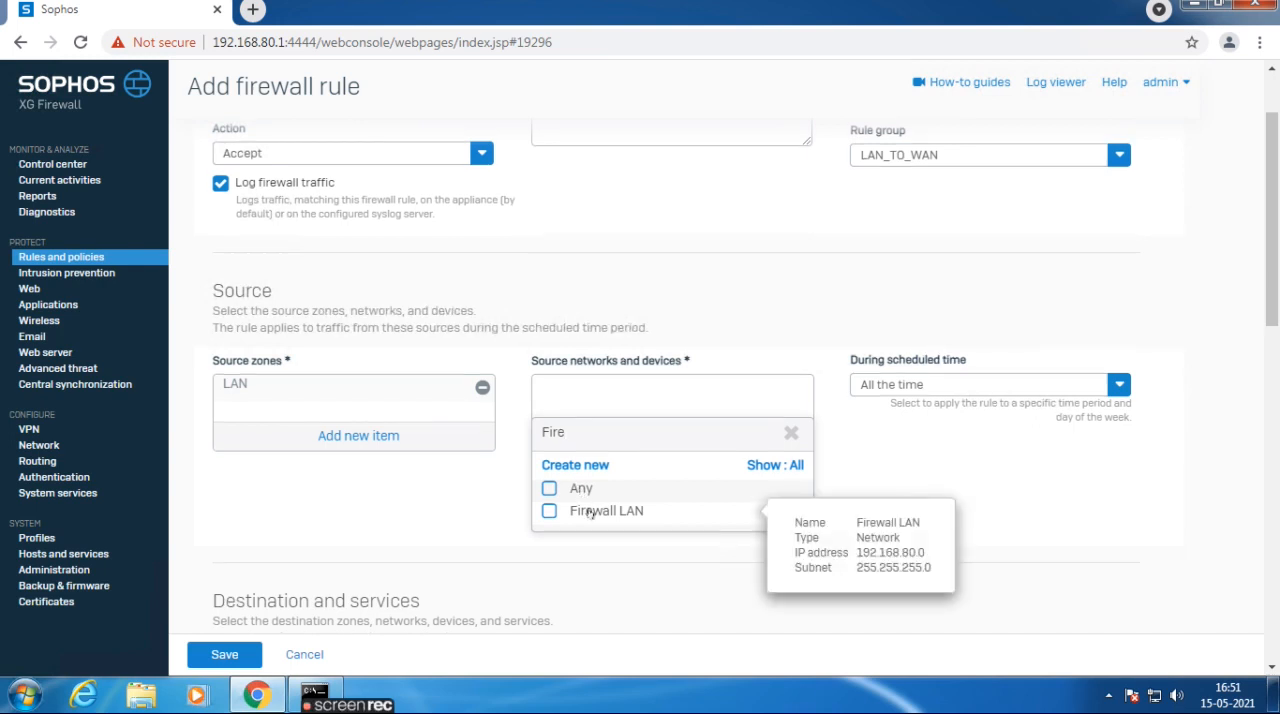
left_click(787, 514)
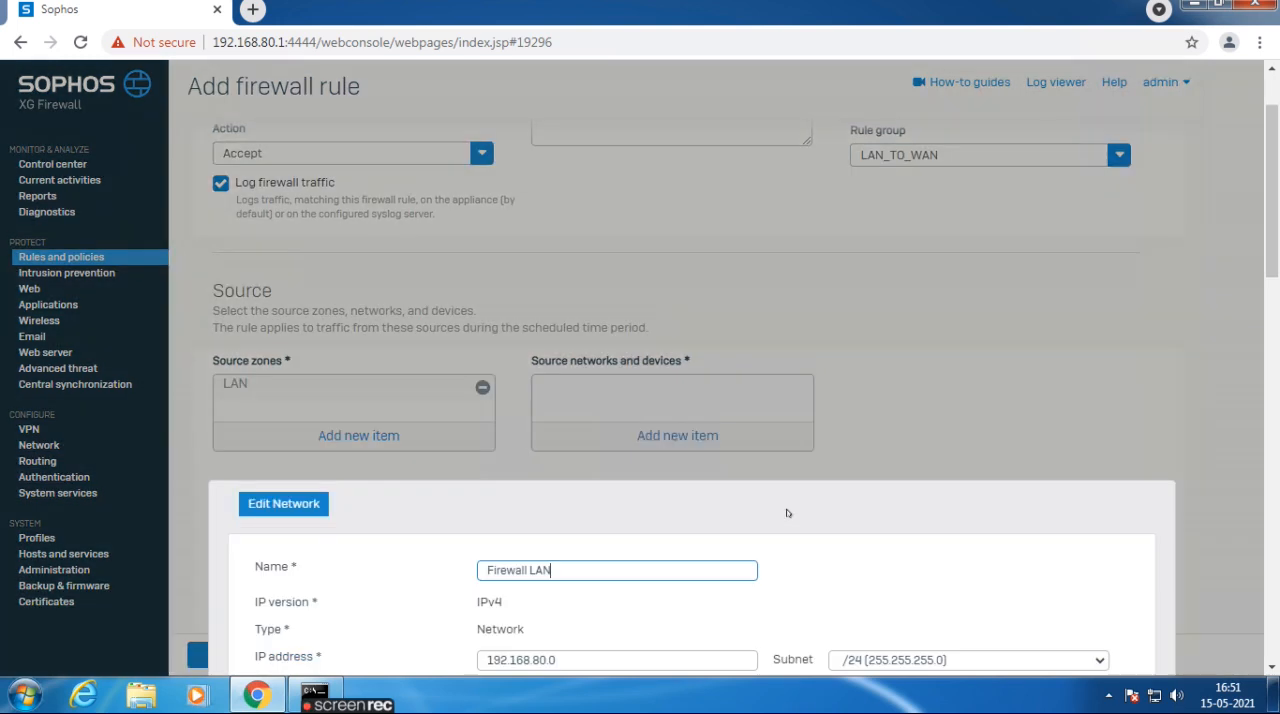
scroll(1266, 179, "down", 4)
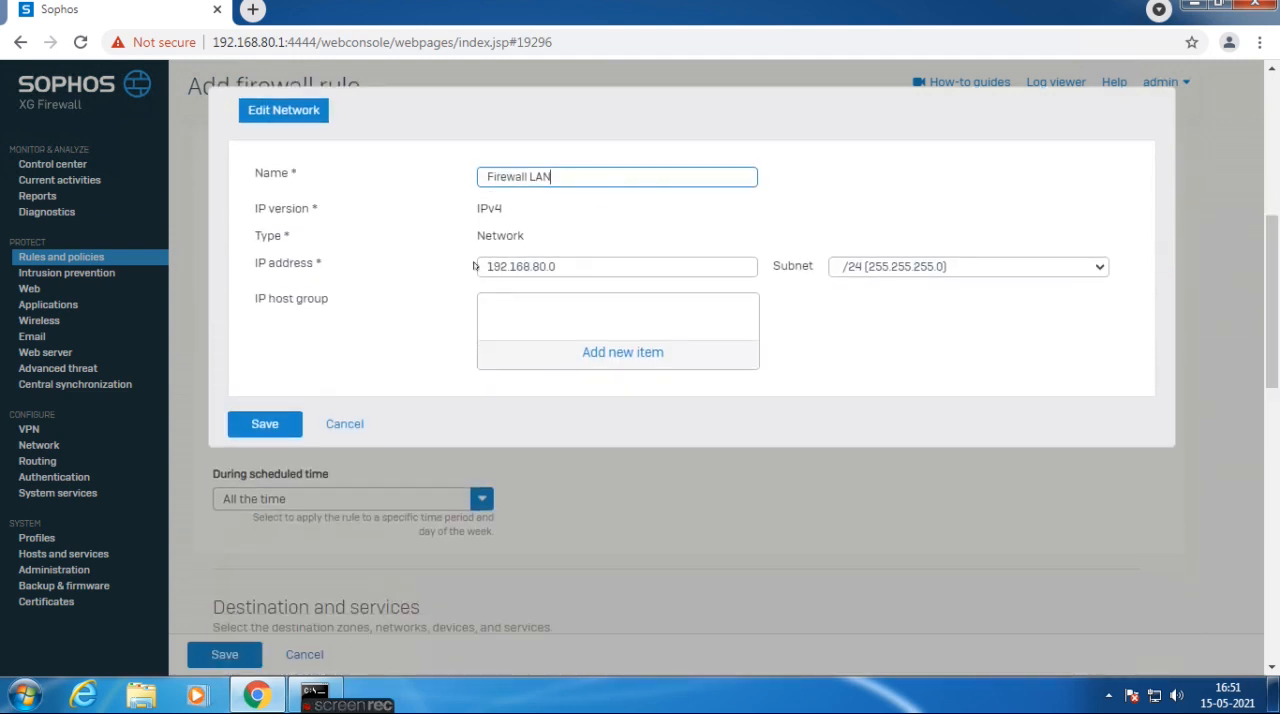
left_click_drag(478, 266, 865, 262)
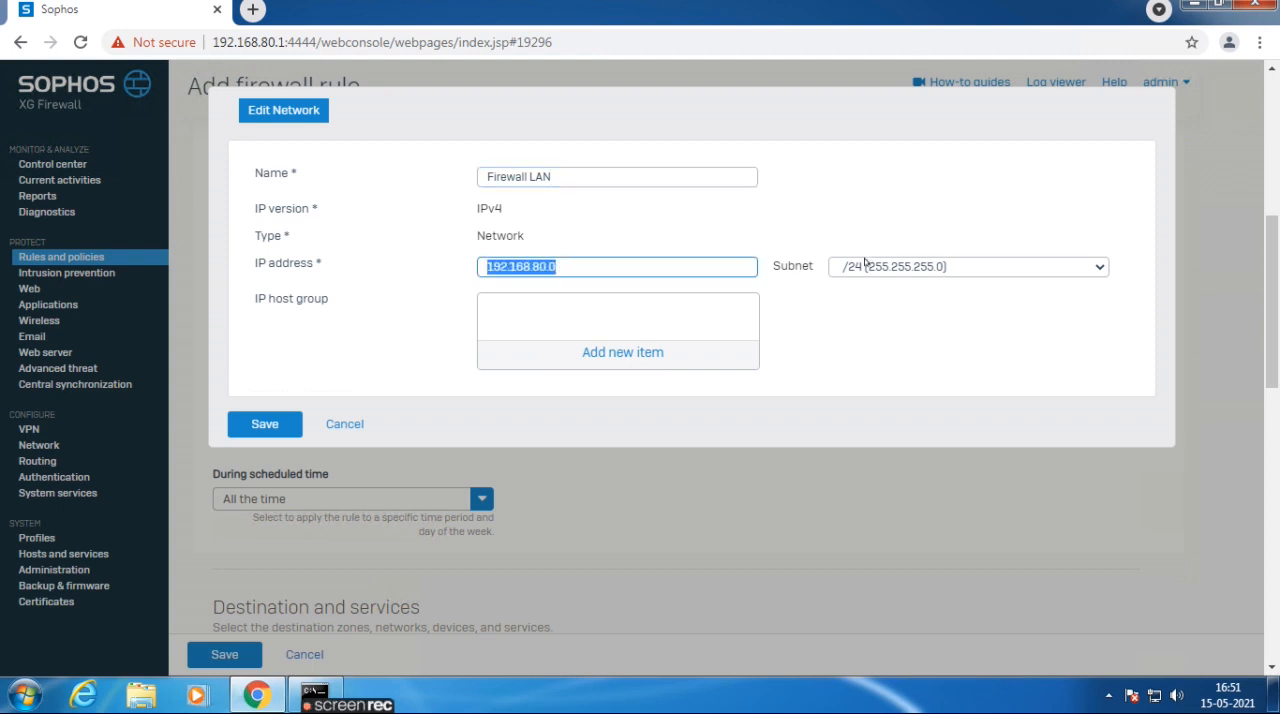
left_click(340, 423)
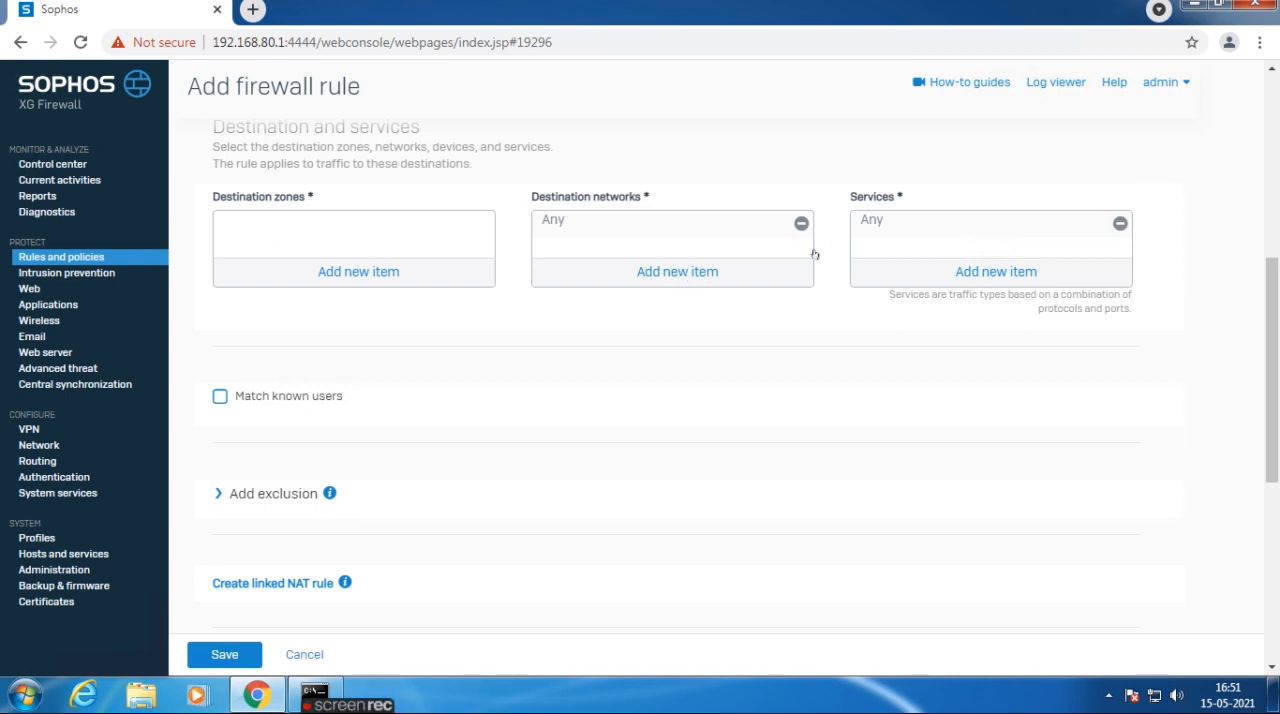
Find the Firewall LAN network and add it to the rule's source networks and devices.
scroll(1272, 355, "up", 3)
left_click(667, 302)
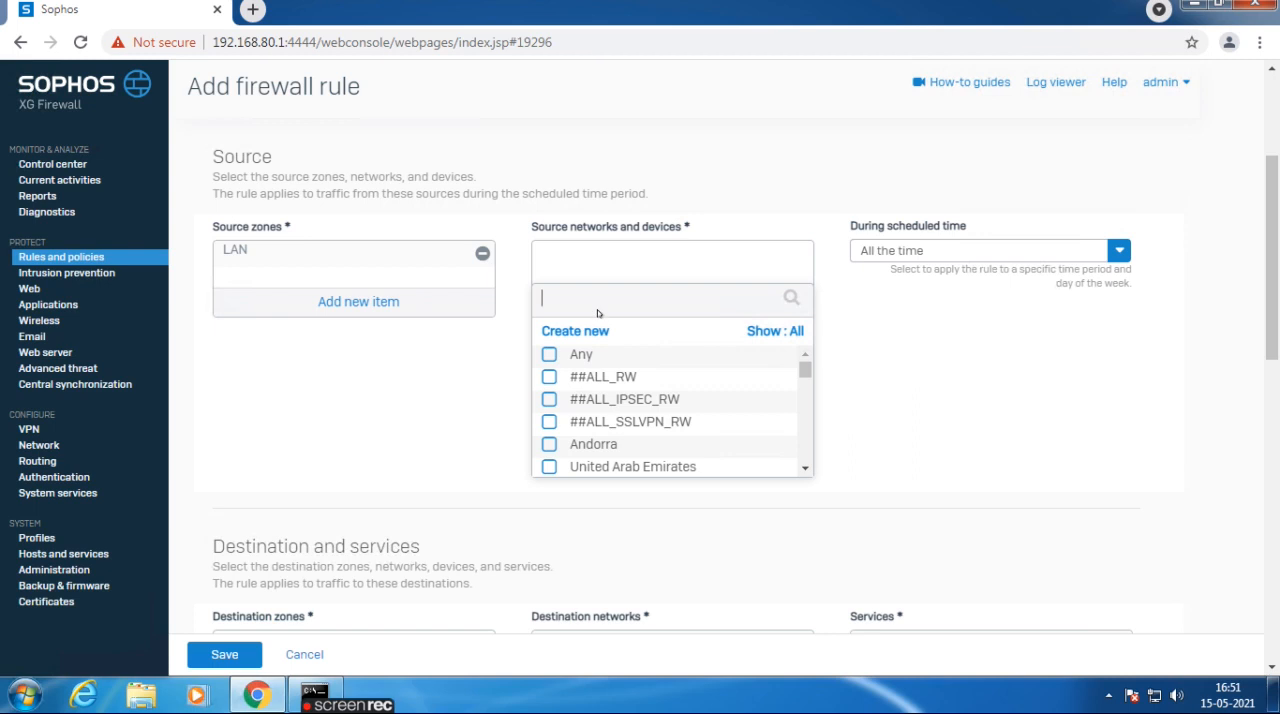
type("Fir")
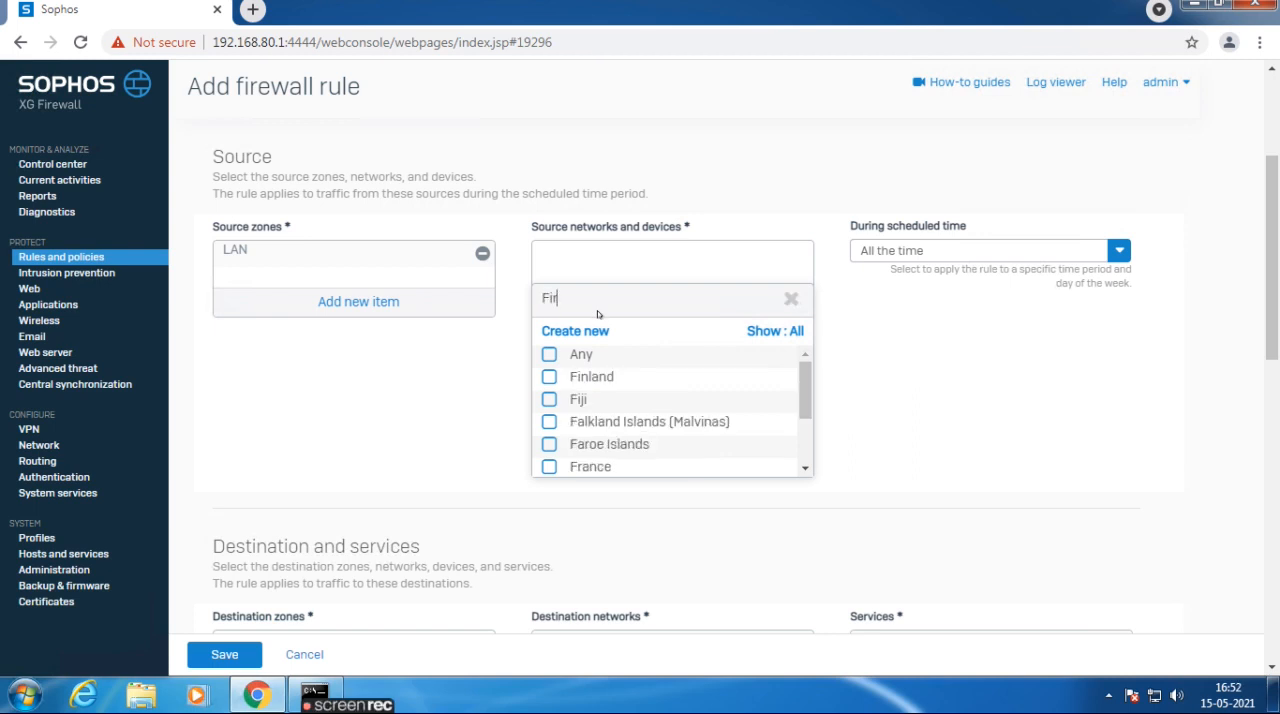
type("ewall")
left_click(638, 364)
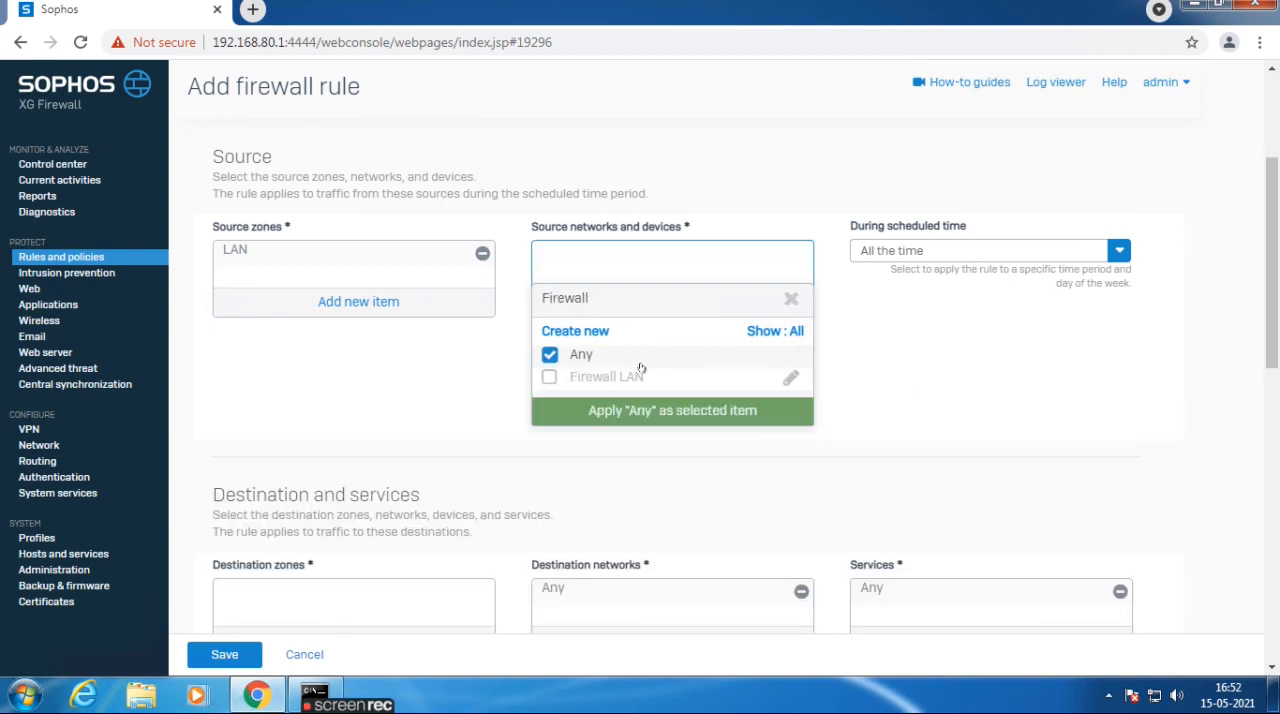
left_click(590, 362)
left_click(593, 380)
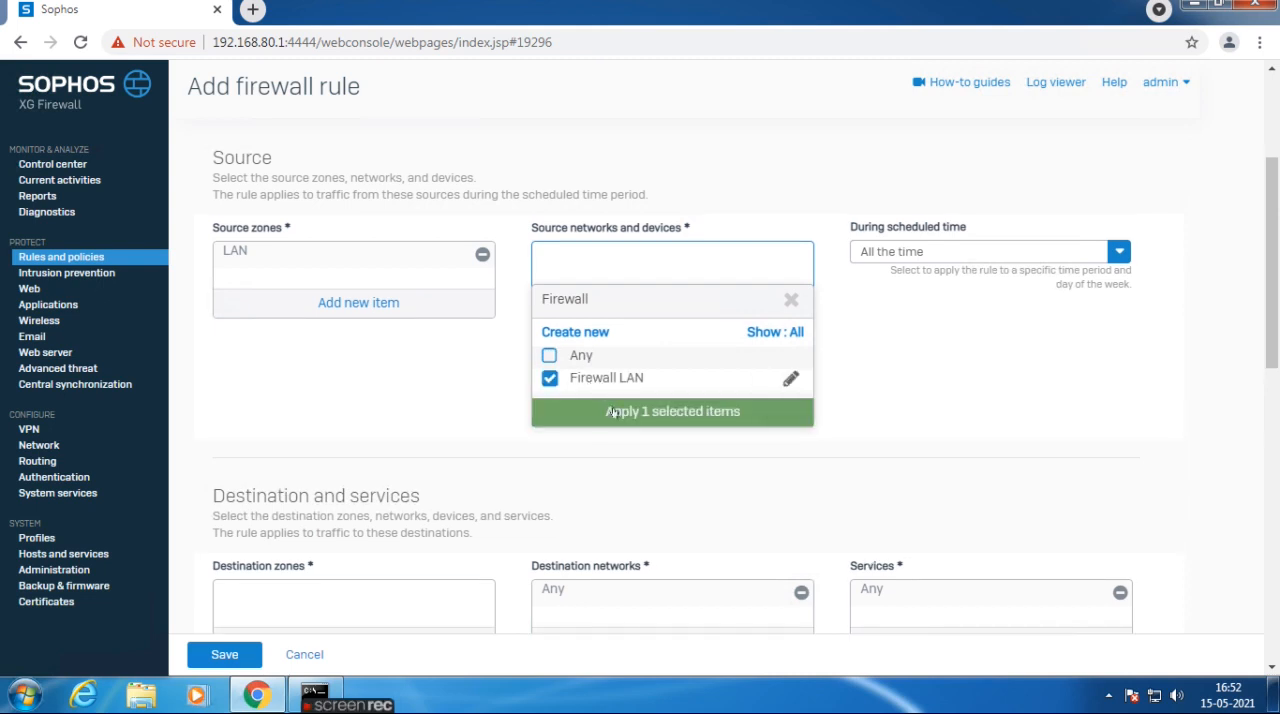
left_click(616, 412)
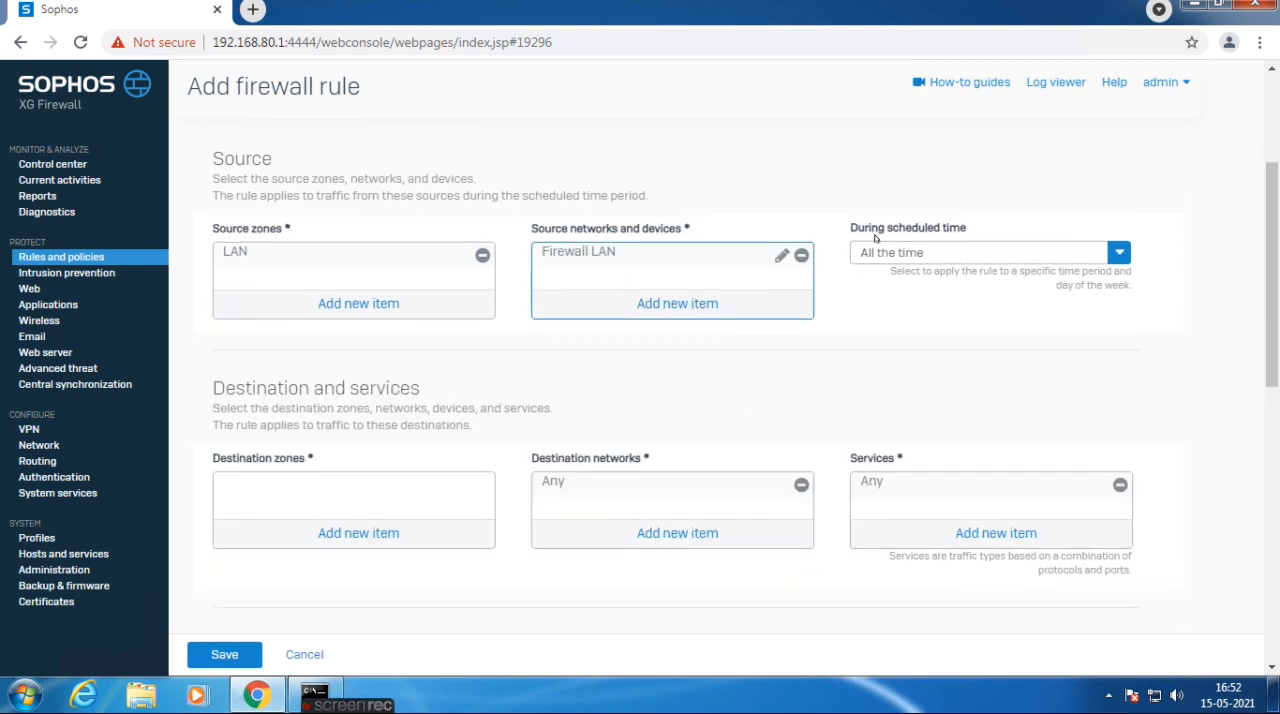
Review the schedules available for the rule, keeping All the time.
left_click(938, 252)
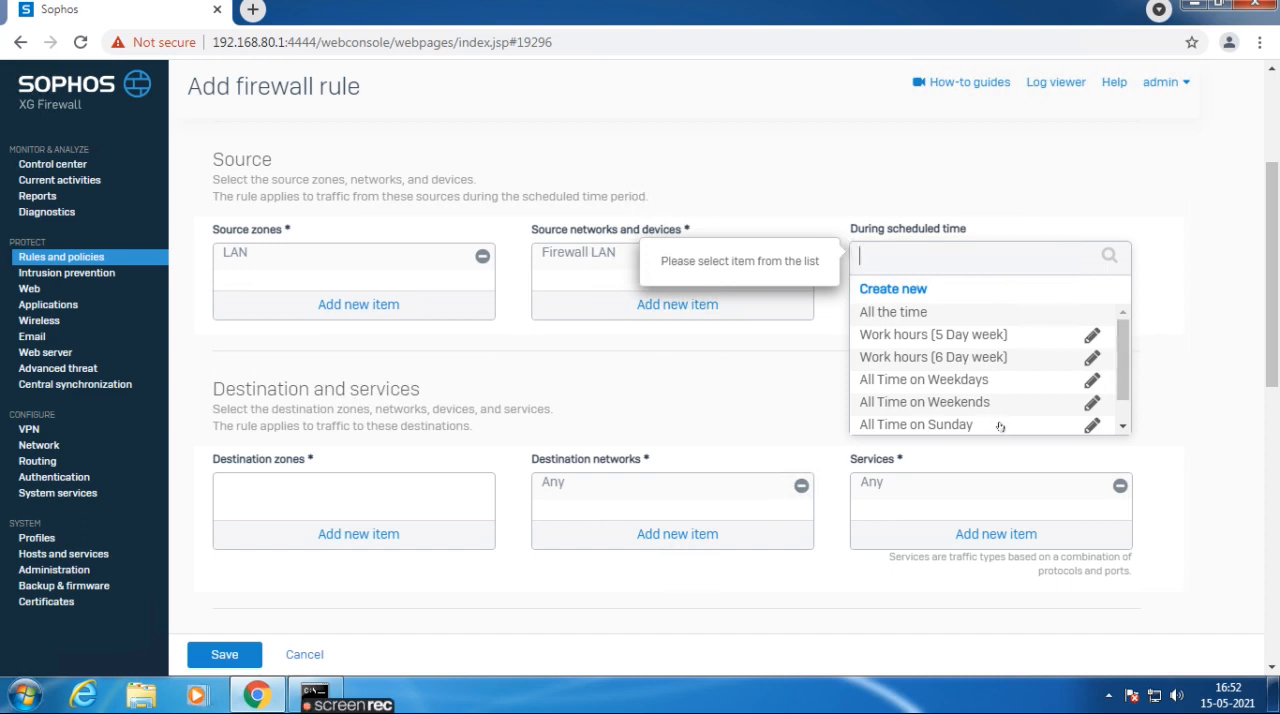
mouse_move(998, 432)
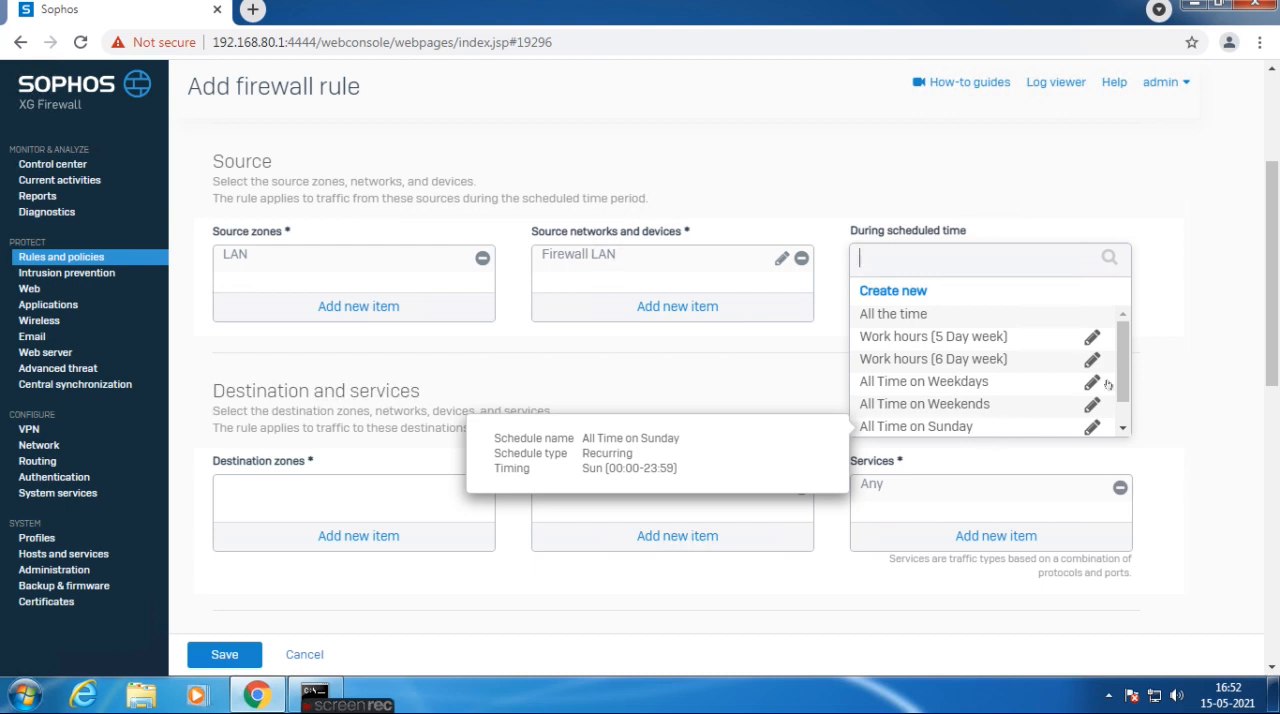
left_click(1183, 262)
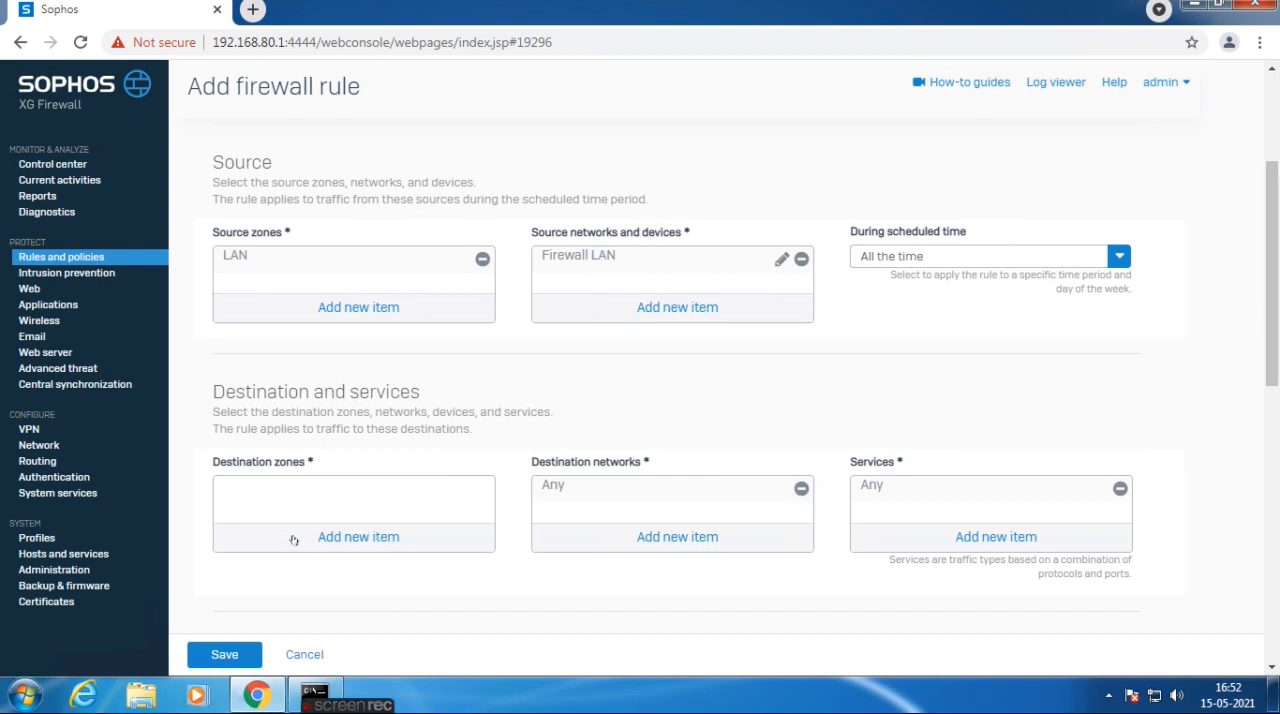
Add WAN as the rule's destination zone.
left_click(330, 538)
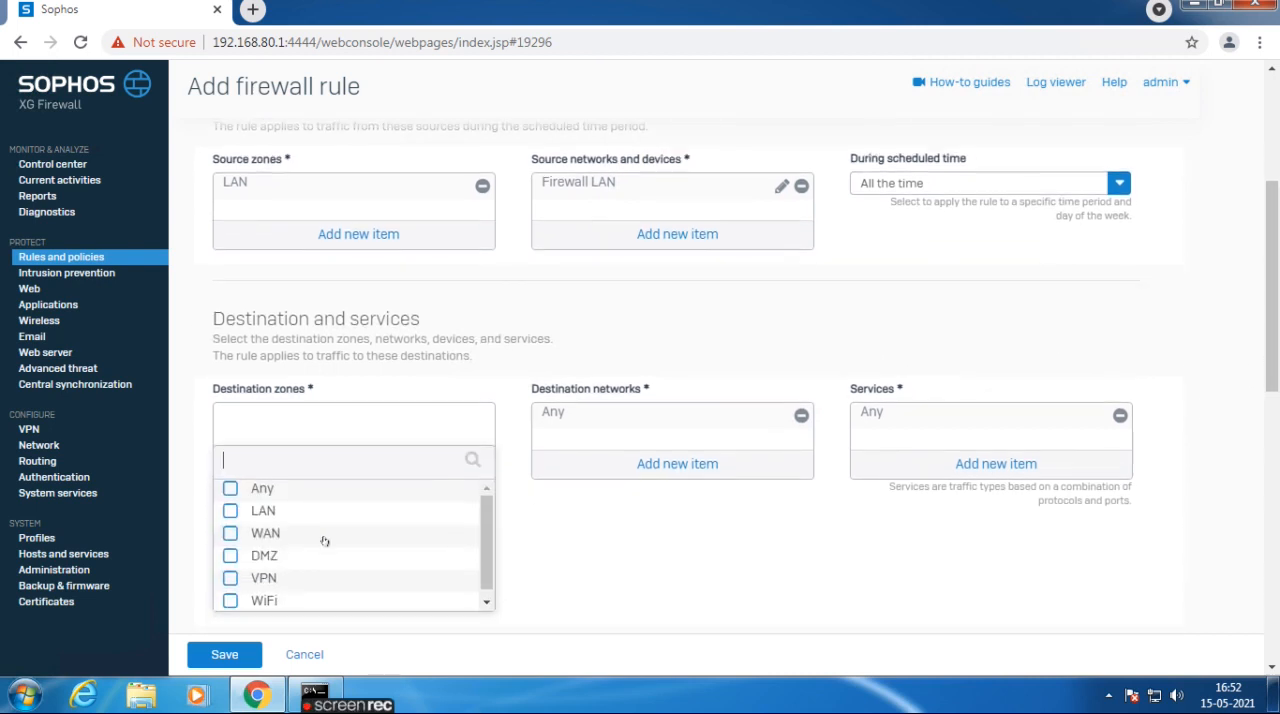
left_click(231, 531)
left_click(260, 624)
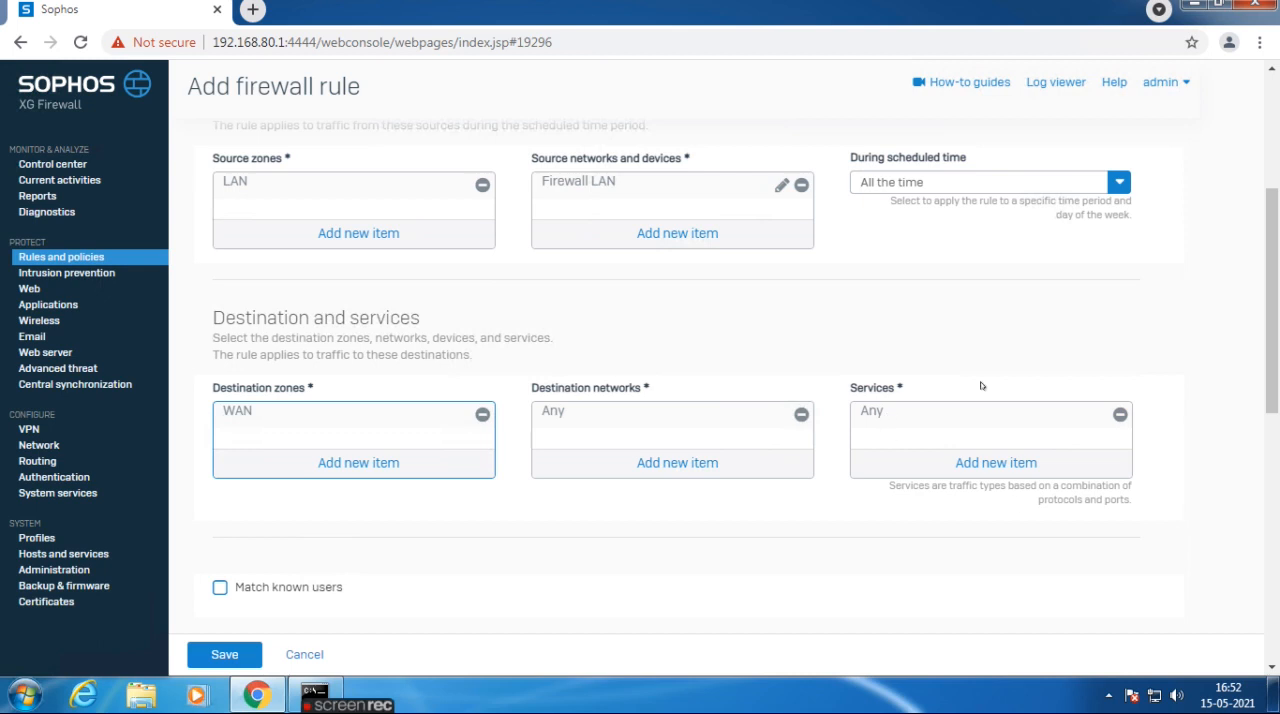
Browse the services that can be assigned to the rule, keeping Any.
left_click(993, 462)
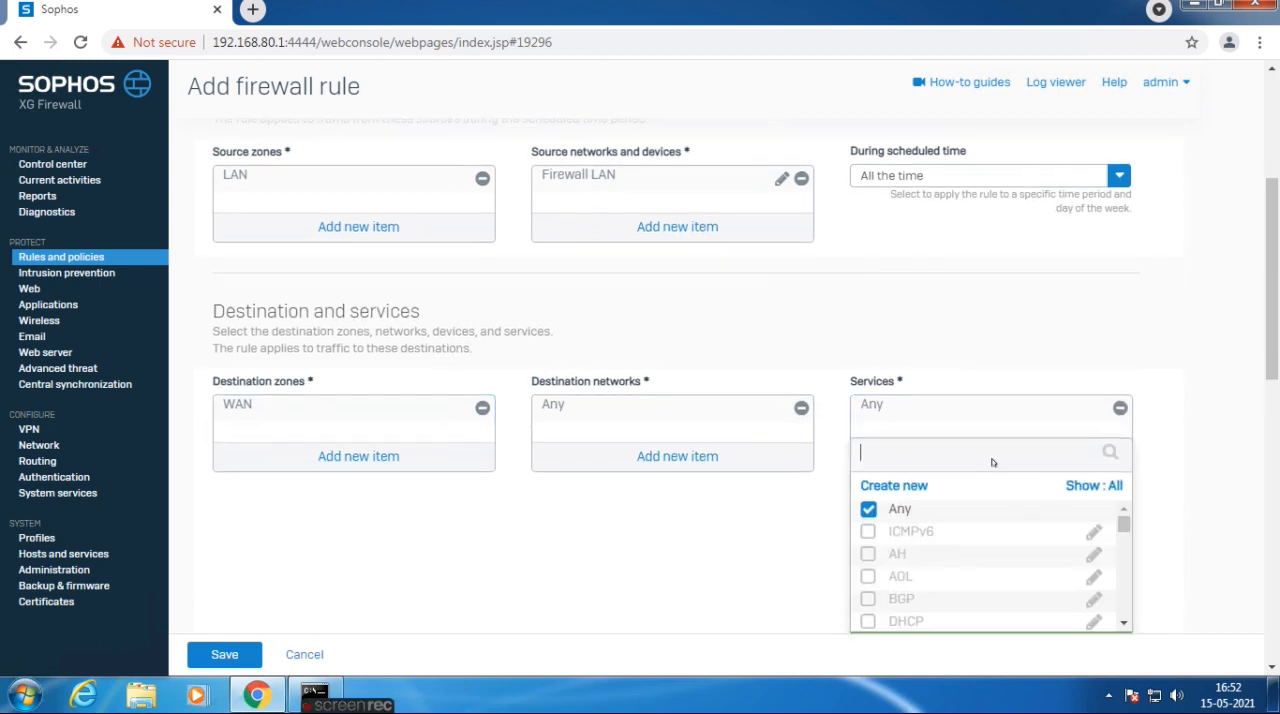
scroll(948, 520, "down", 1)
scroll(948, 525, "down", 5)
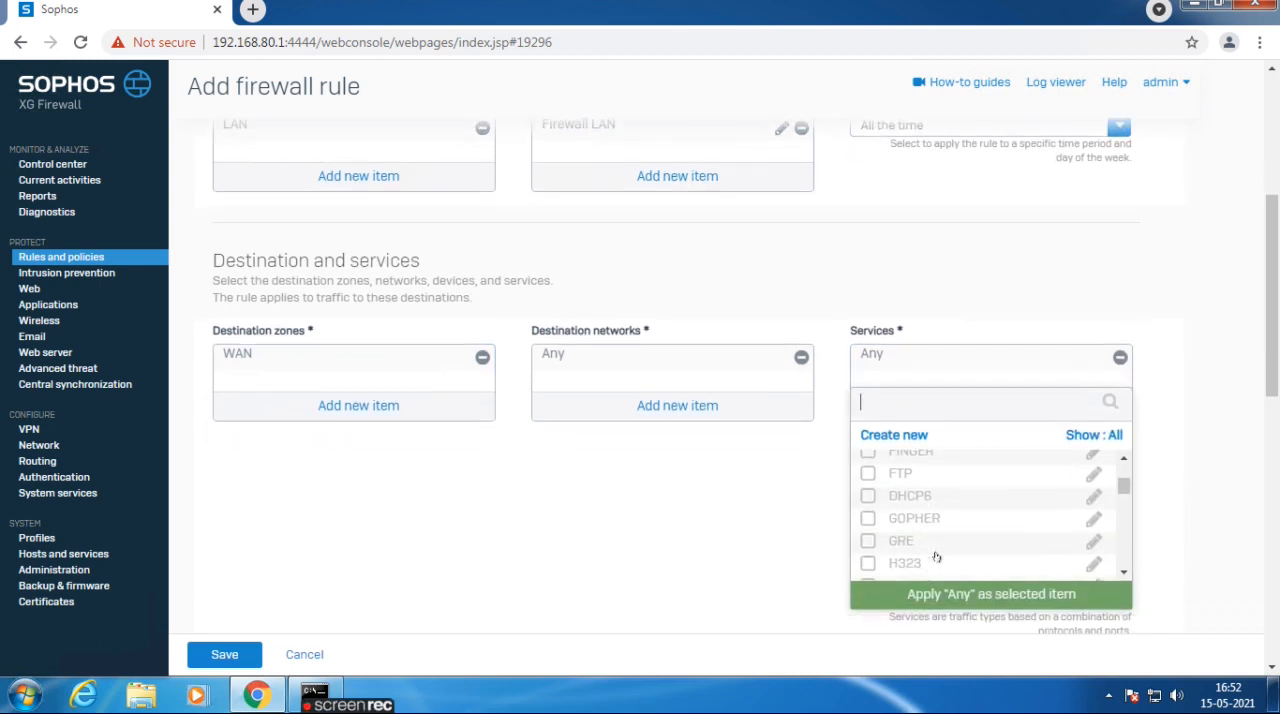
left_click(1189, 343)
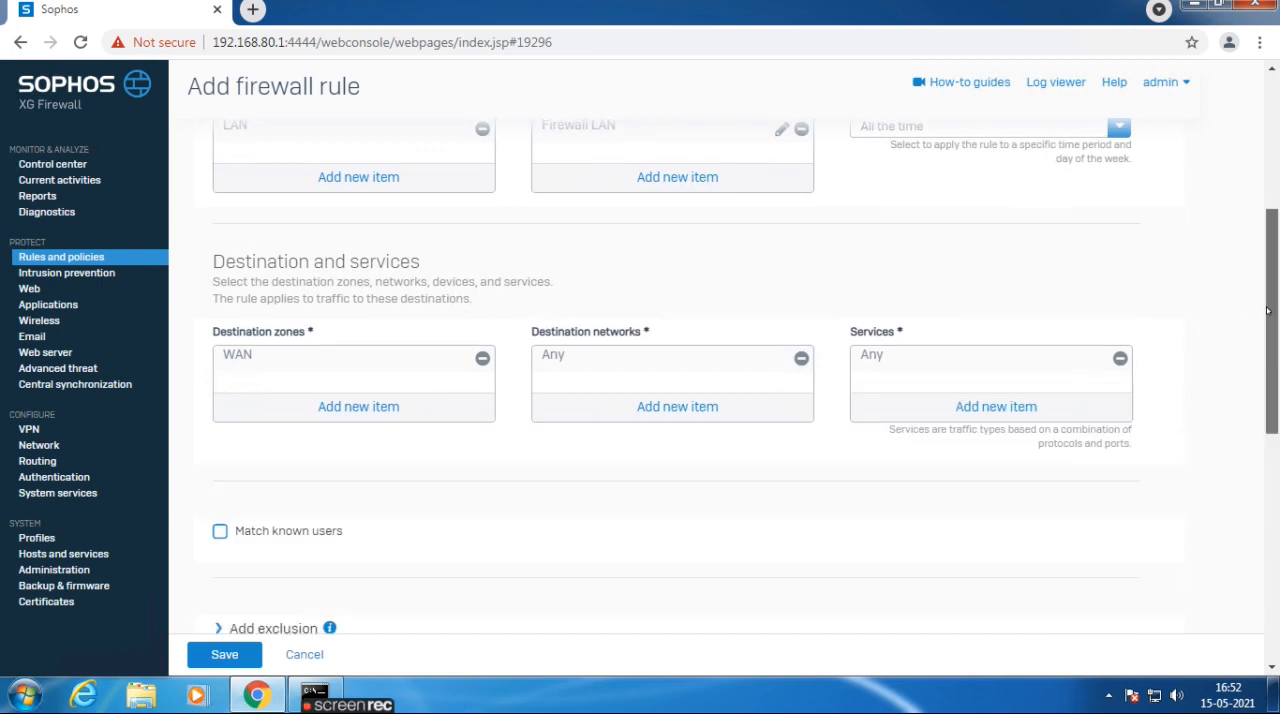
Turn on Match known users to view its user and group options, and turn it off again.
scroll(1266, 314, "down", 1)
scroll(1265, 316, "down", 1)
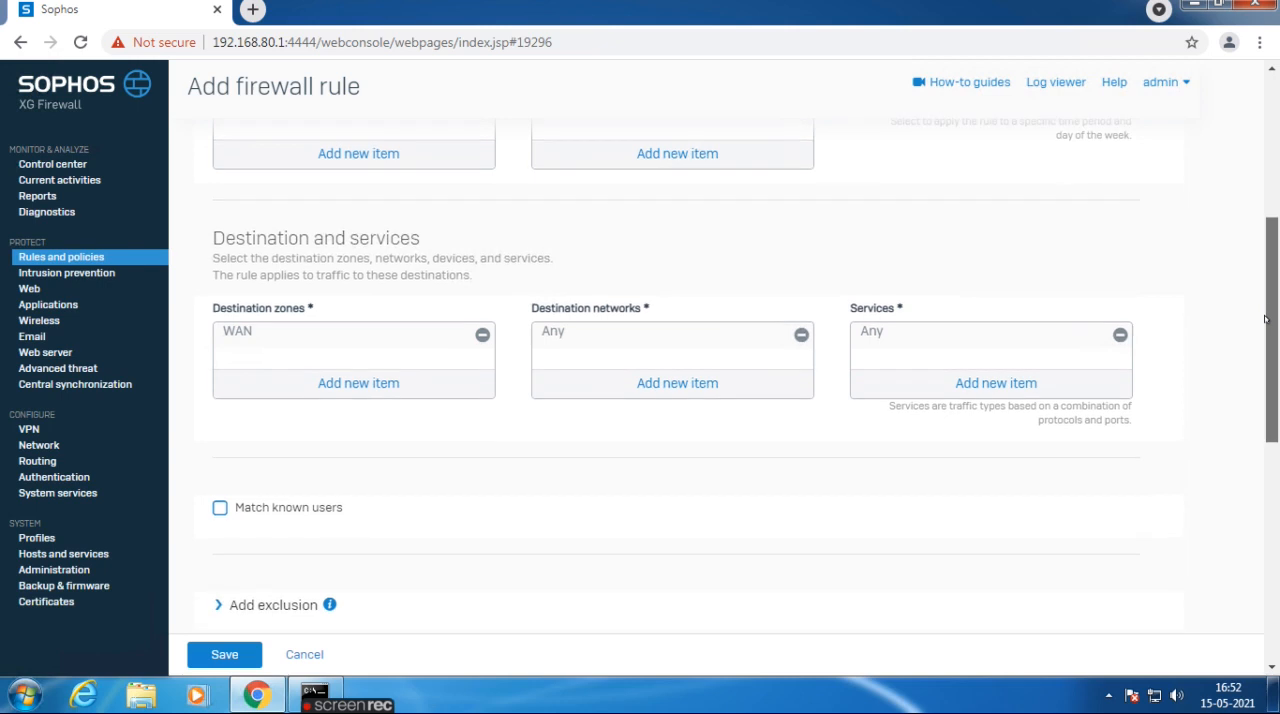
scroll(1266, 331, "down", 3)
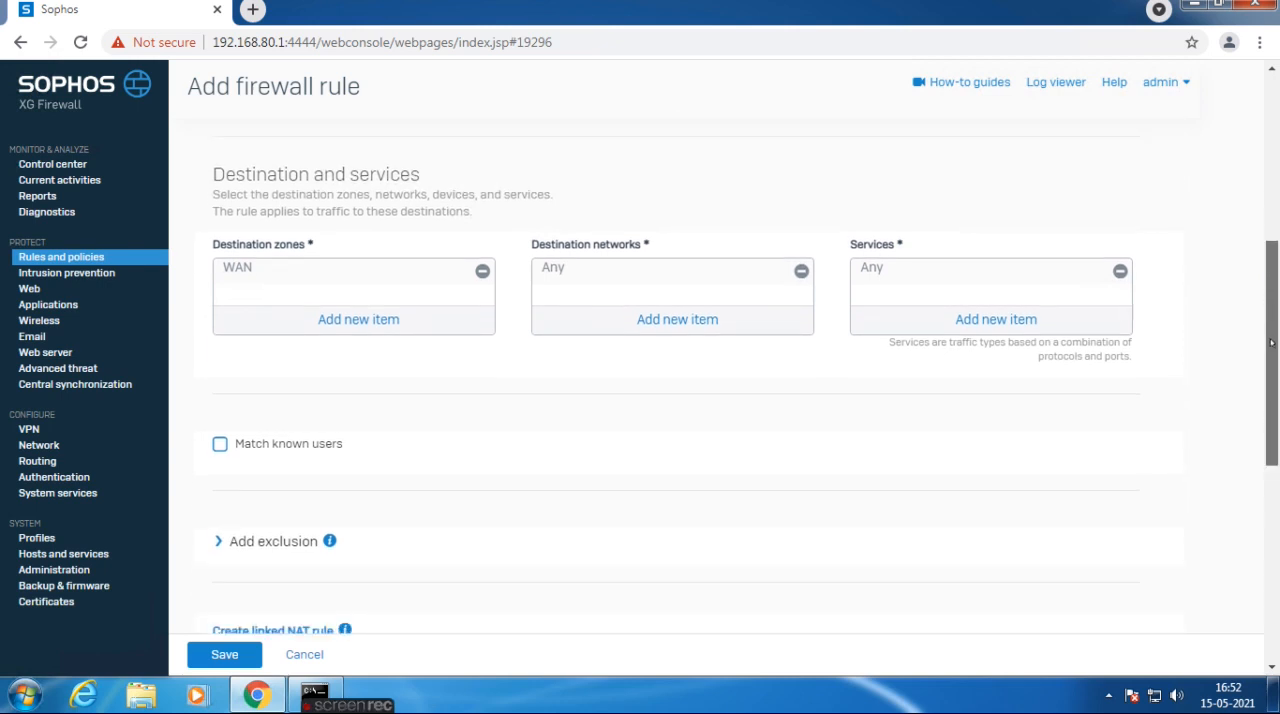
left_click(220, 446)
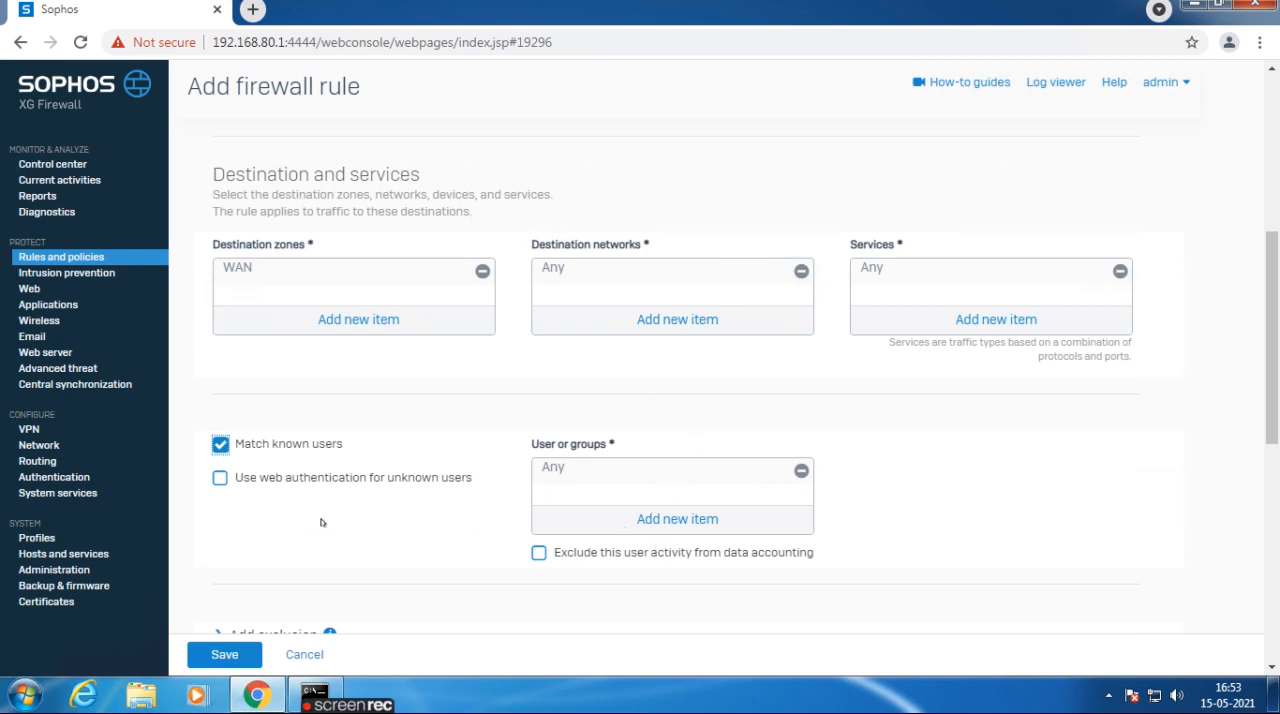
scroll(321, 522, "down", 1)
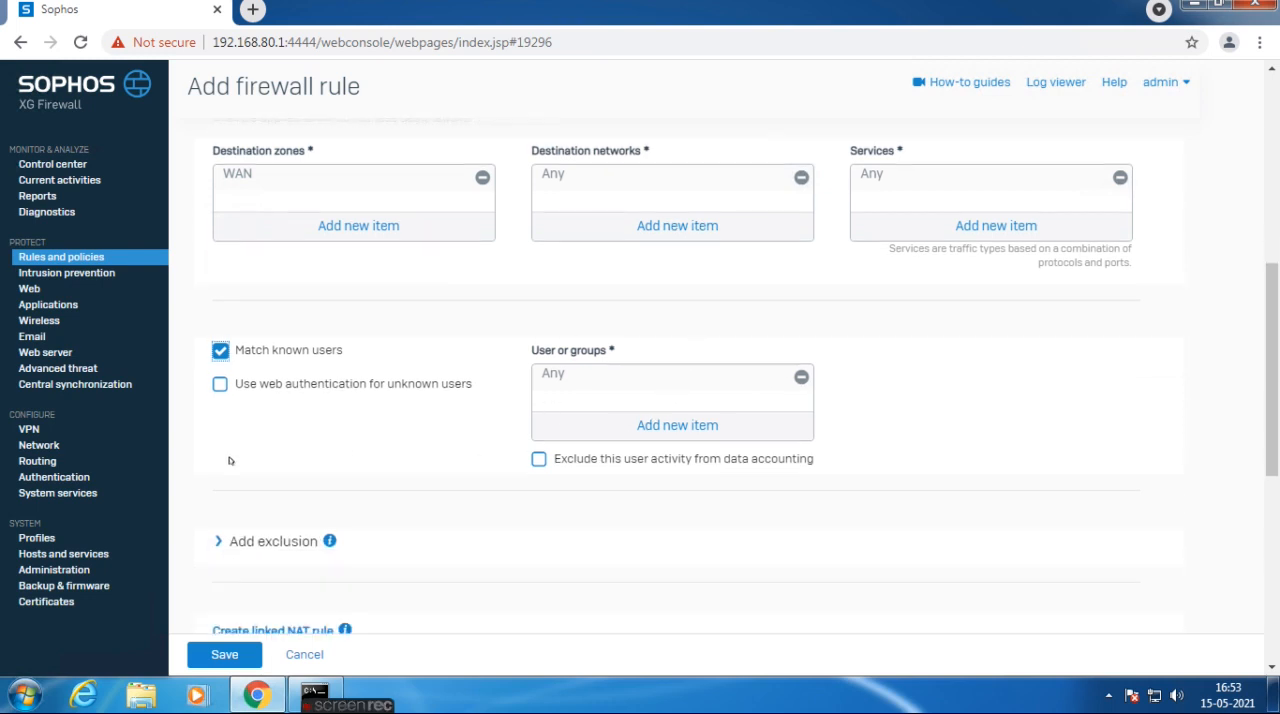
left_click(219, 352)
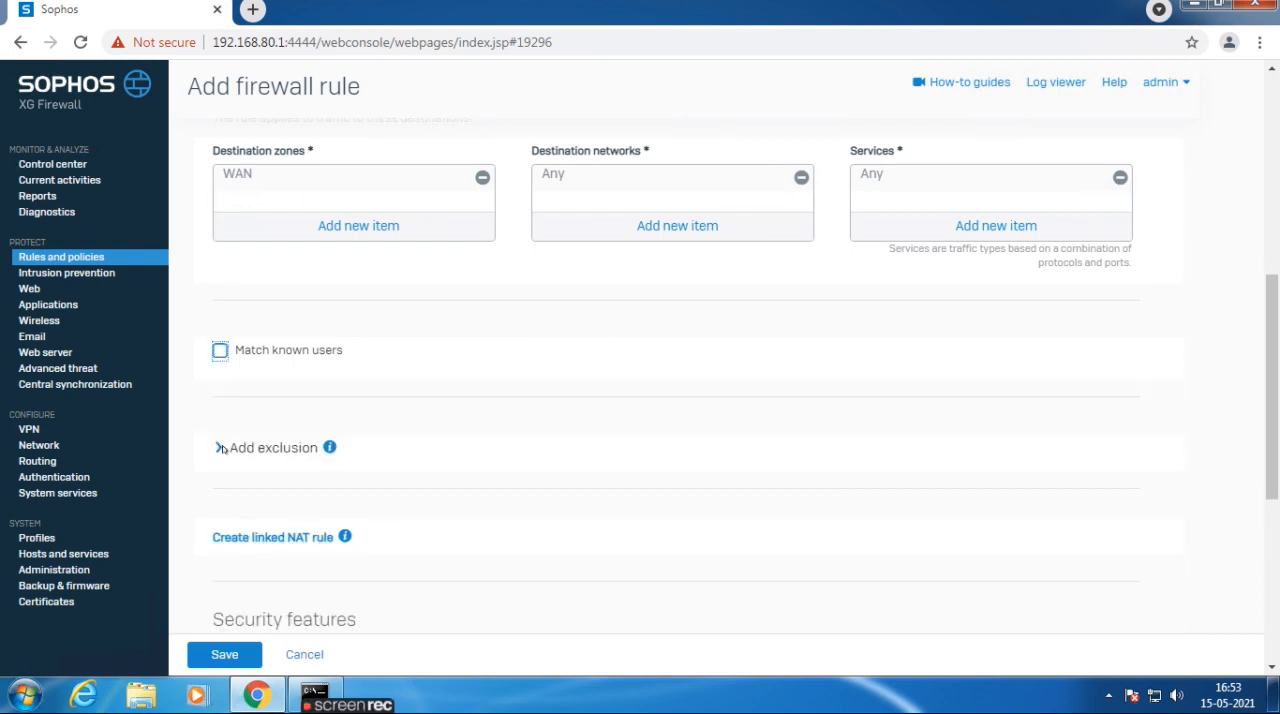
Examine the rule's exclusion settings for zones, networks and services, and collapse them again.
left_click(220, 448)
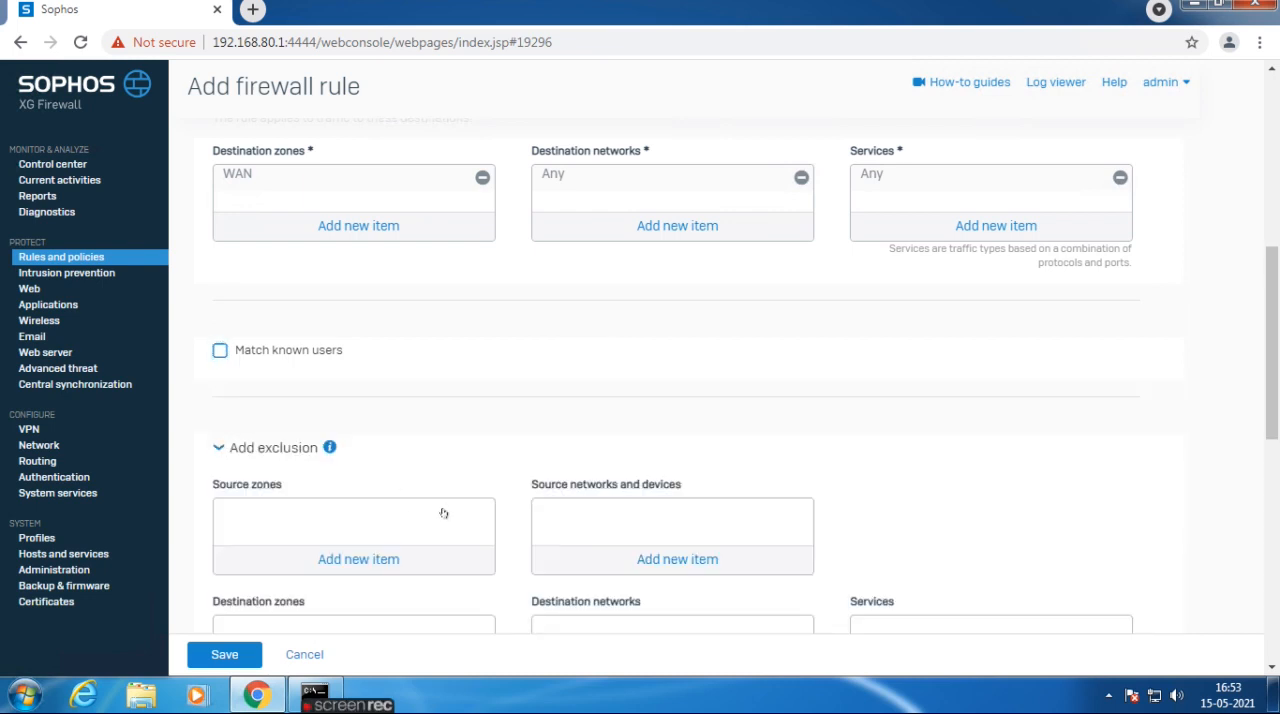
scroll(342, 500, "down", 1)
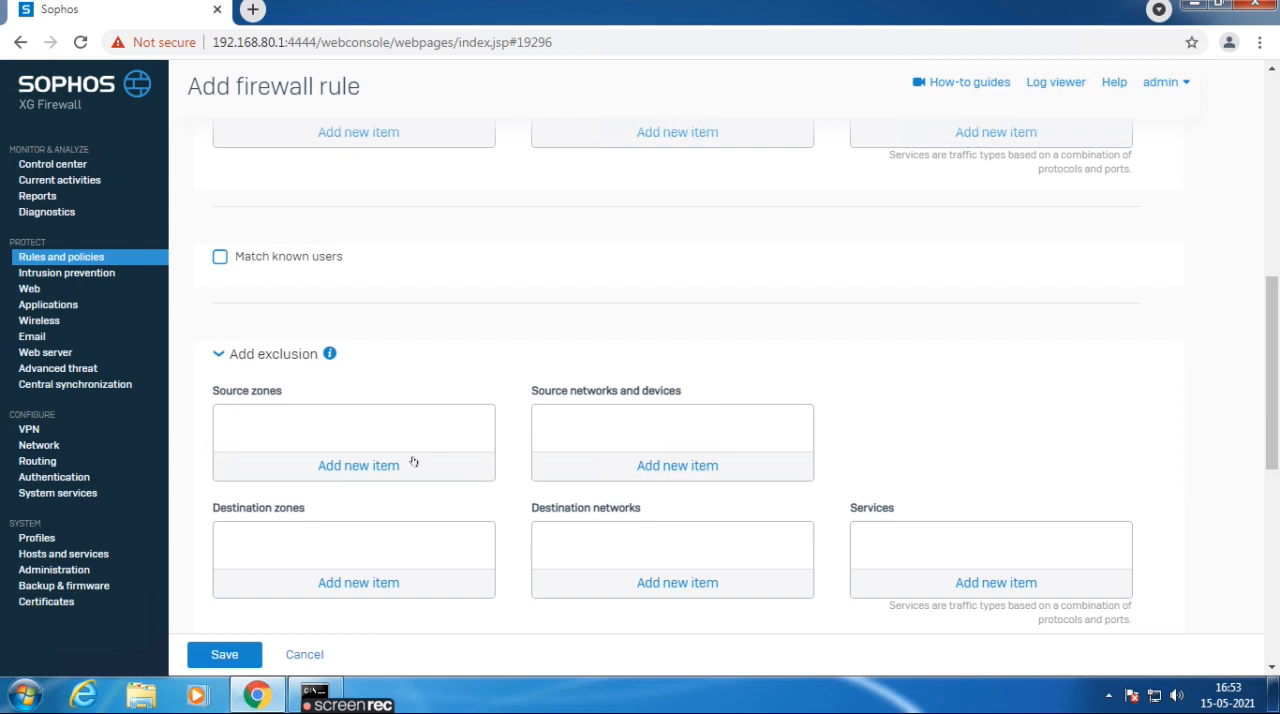
left_click(282, 355)
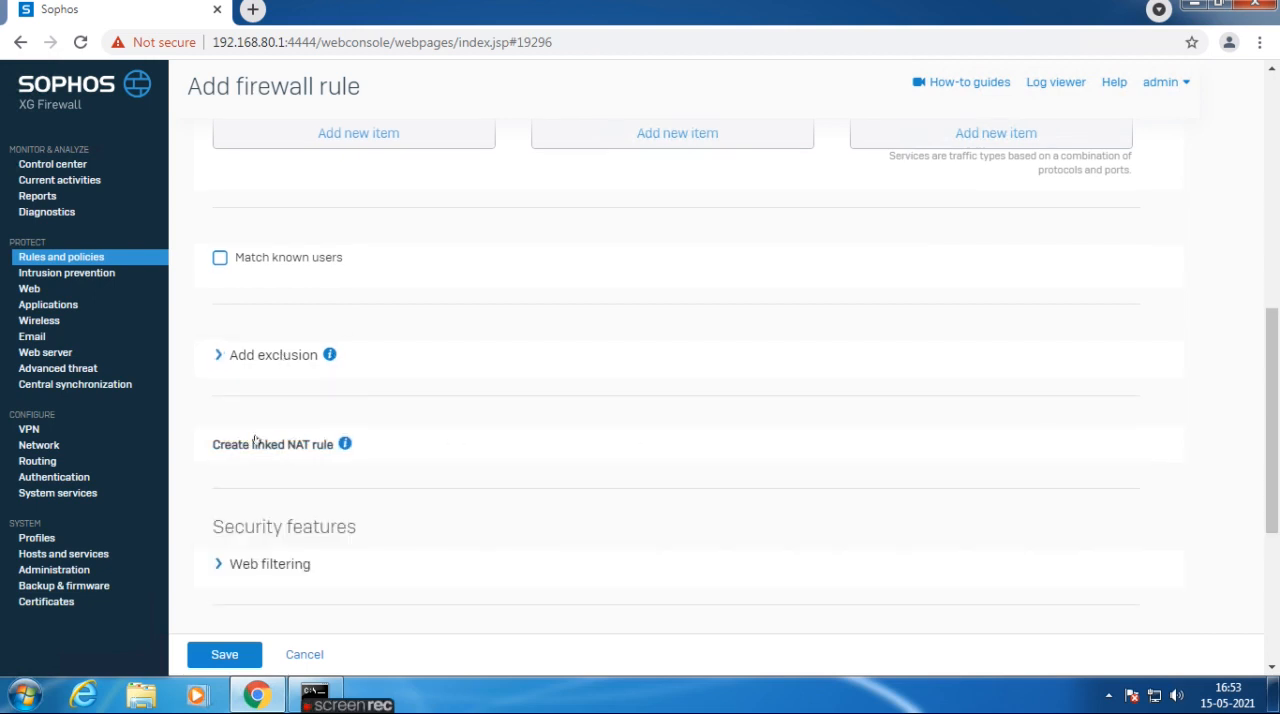
Create a linked NAT rule for the firewall rule with translated source (SNAT) set to MASQ, and save it.
mouse_move(362, 456)
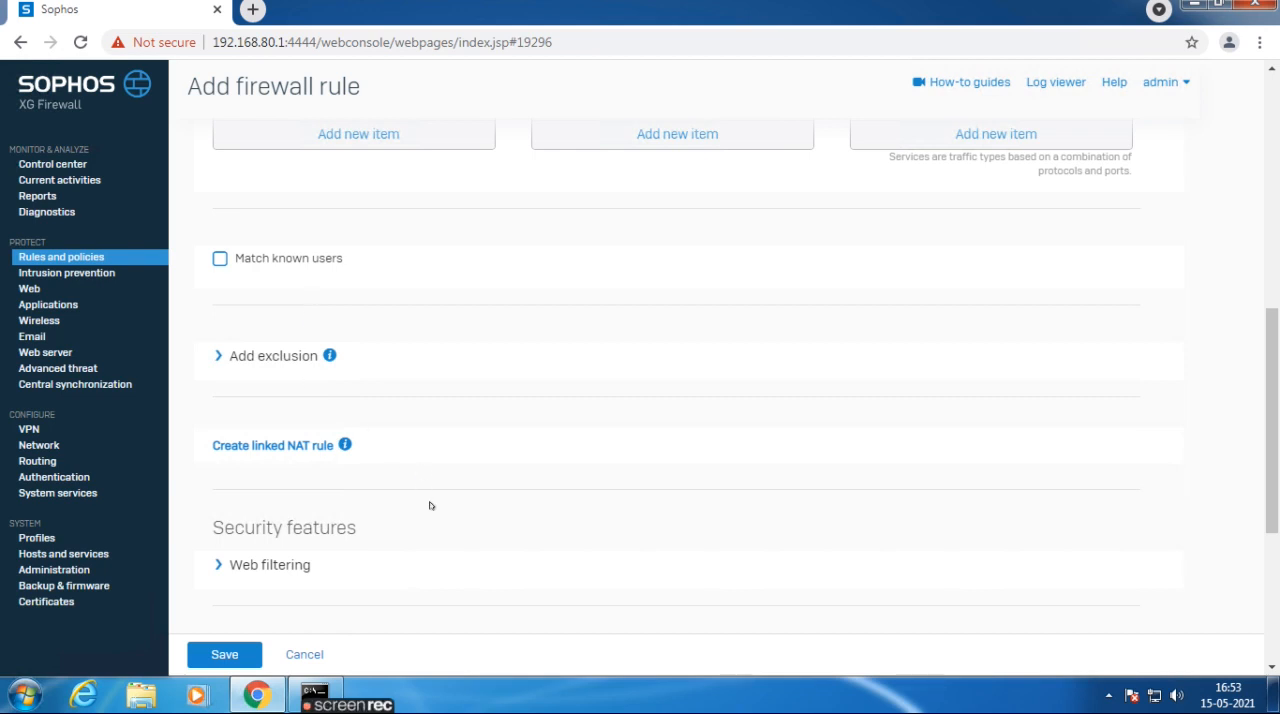
left_click(256, 449)
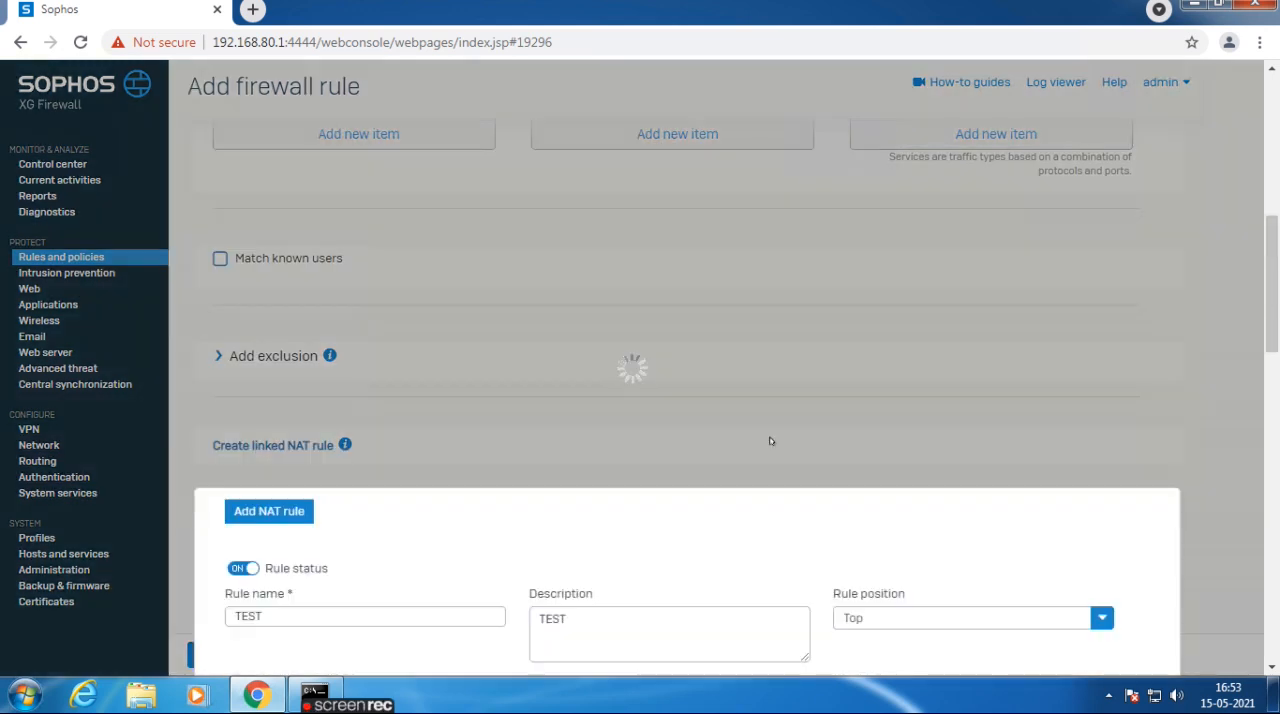
scroll(1273, 349, "down", 1)
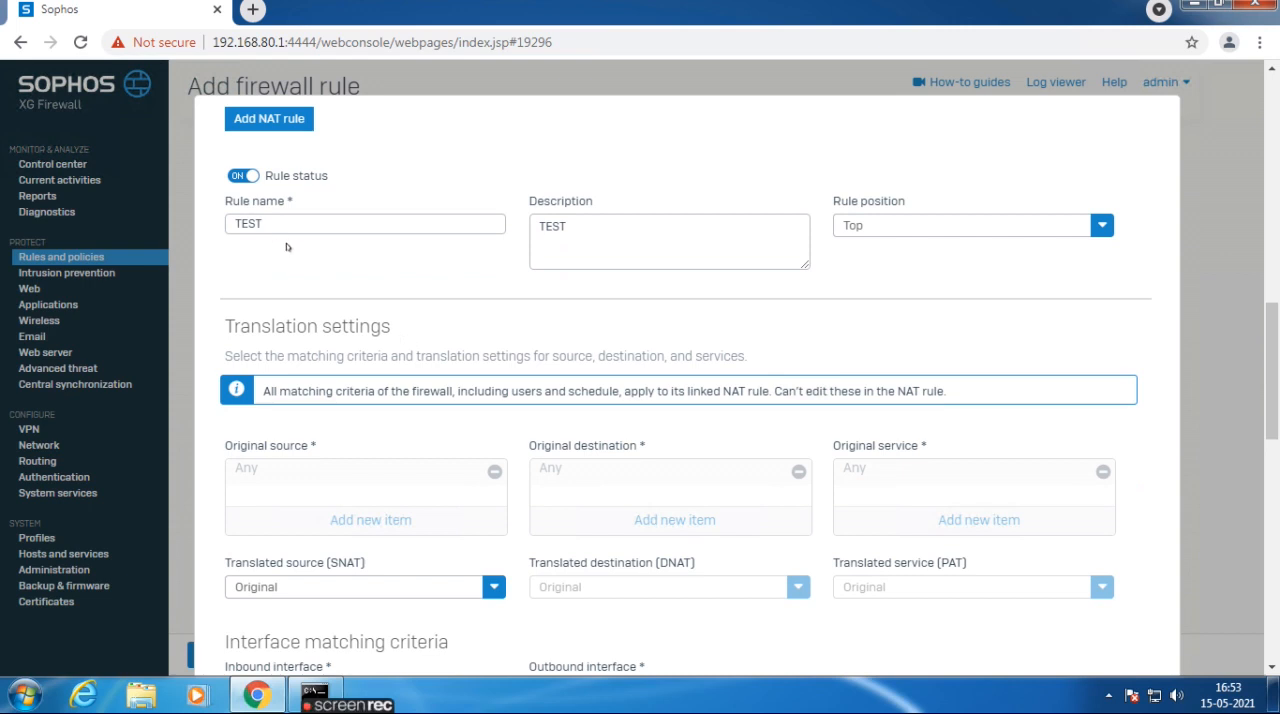
left_click_drag(231, 224, 281, 219)
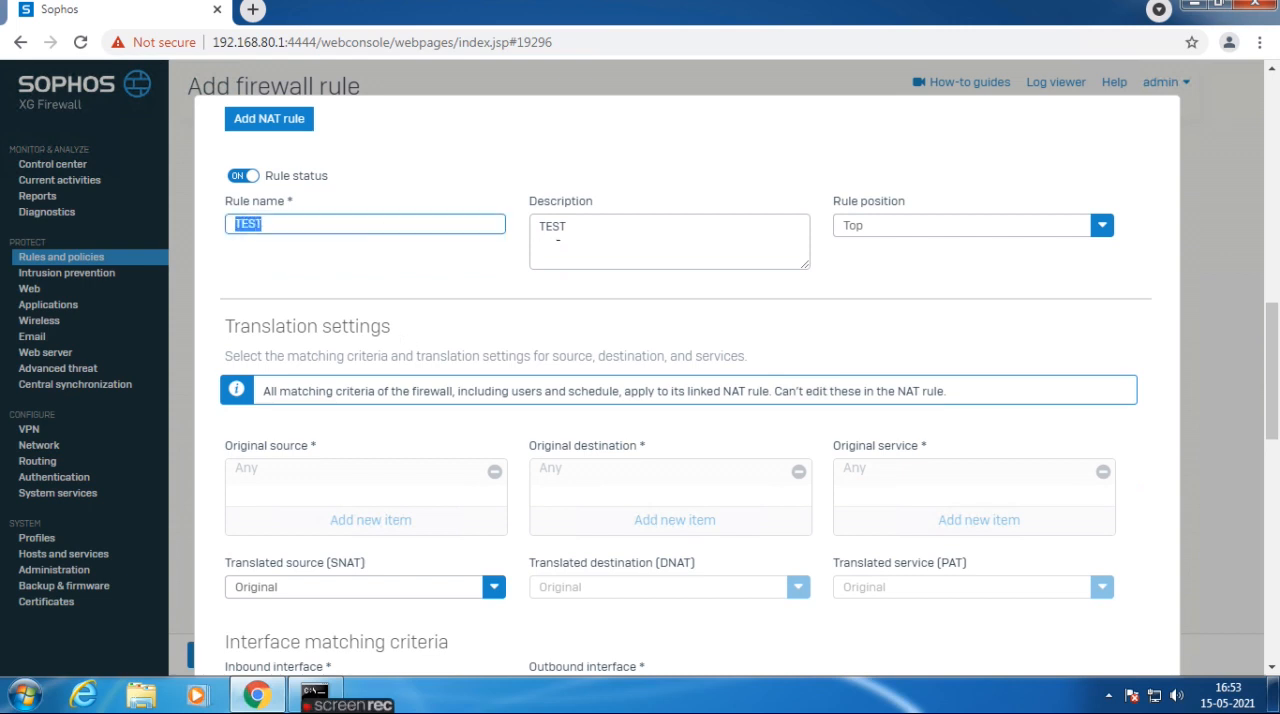
left_click_drag(535, 224, 566, 218)
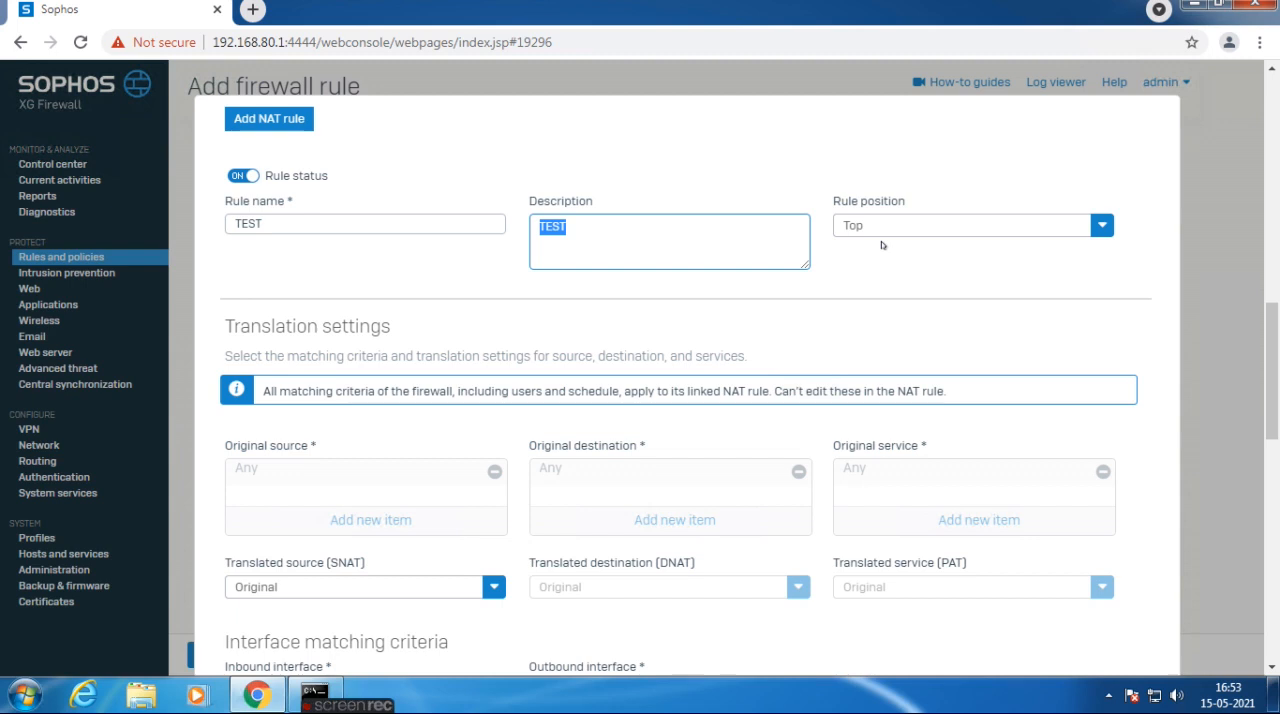
left_click_drag(1268, 365, 1258, 392)
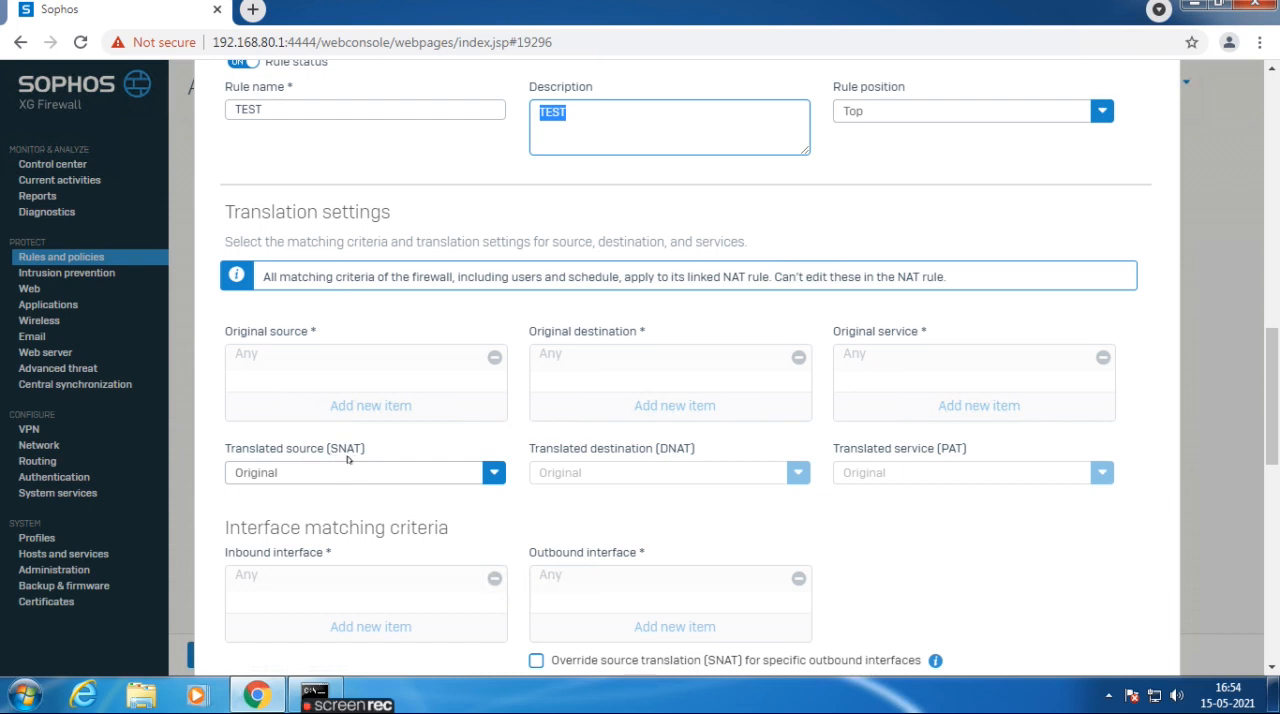
left_click(330, 473)
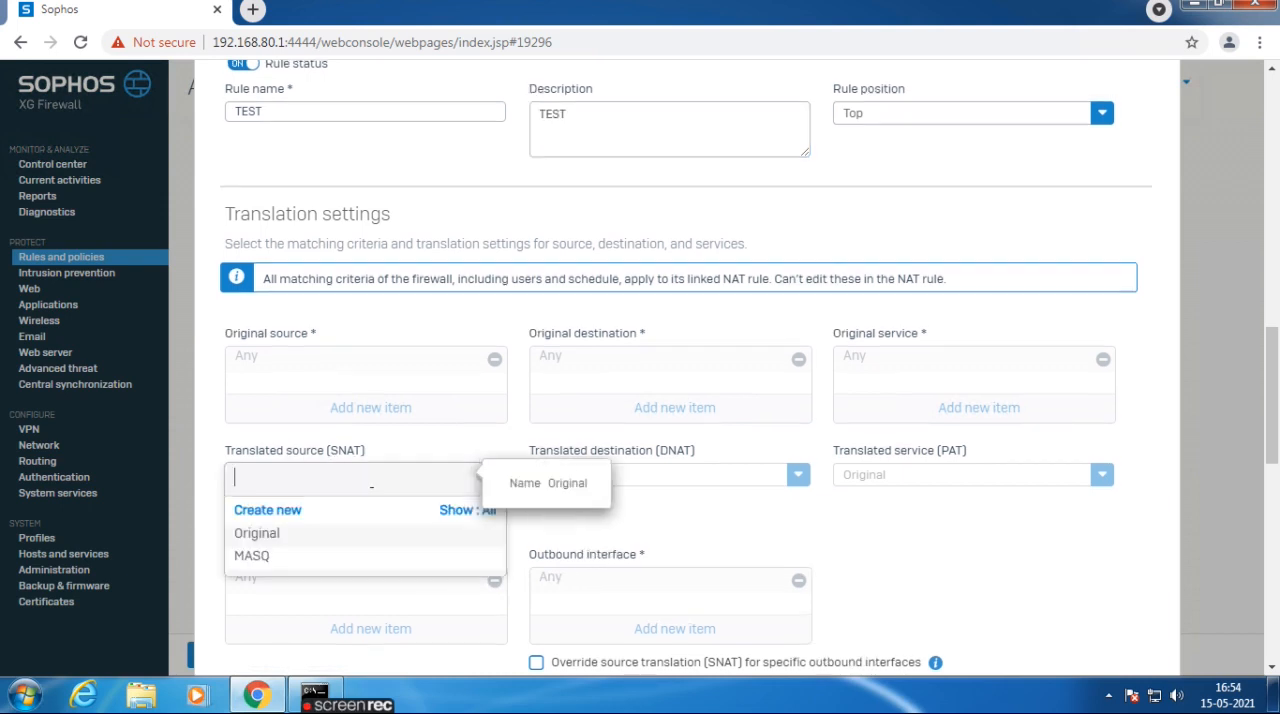
left_click(255, 556)
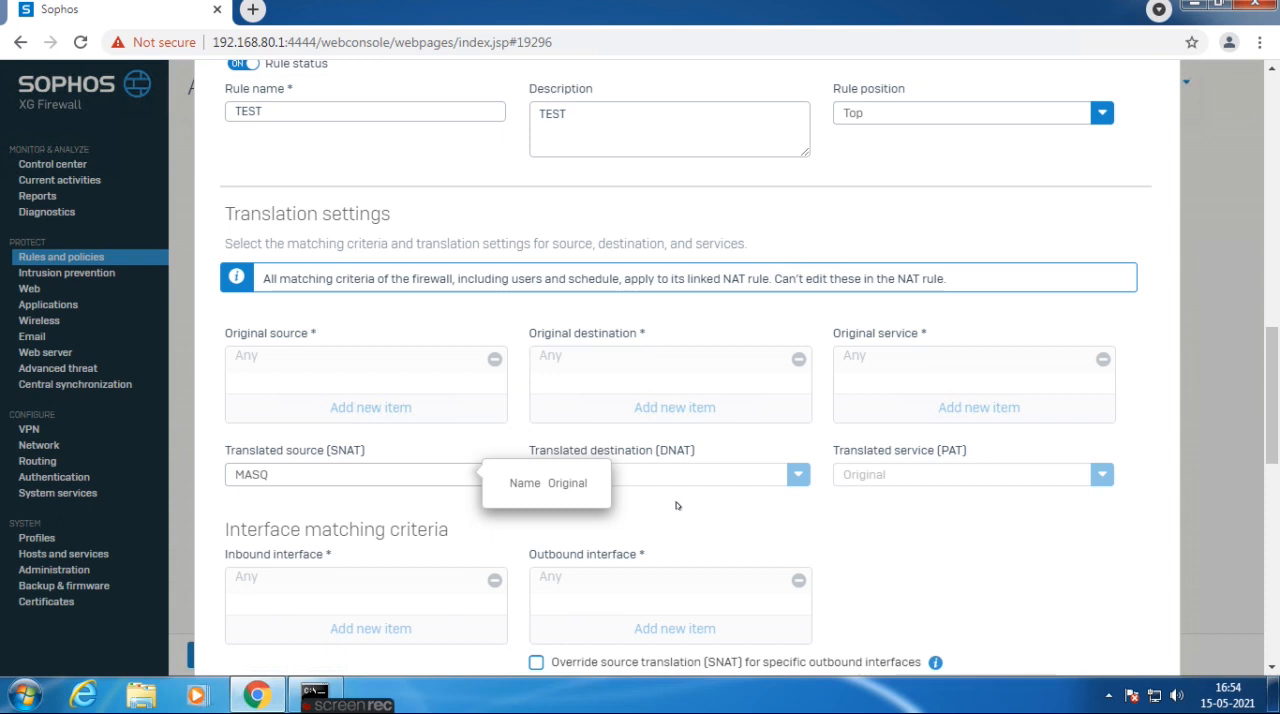
scroll(1265, 430, "down", 5)
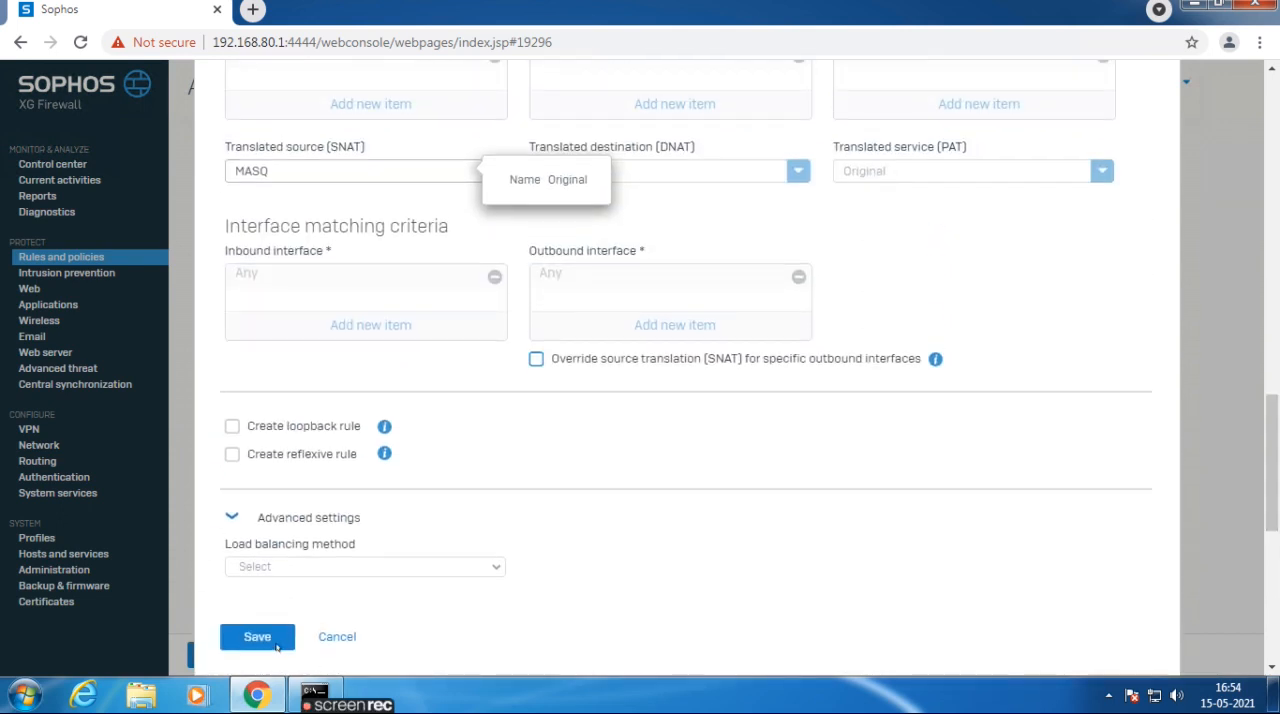
left_click(277, 643)
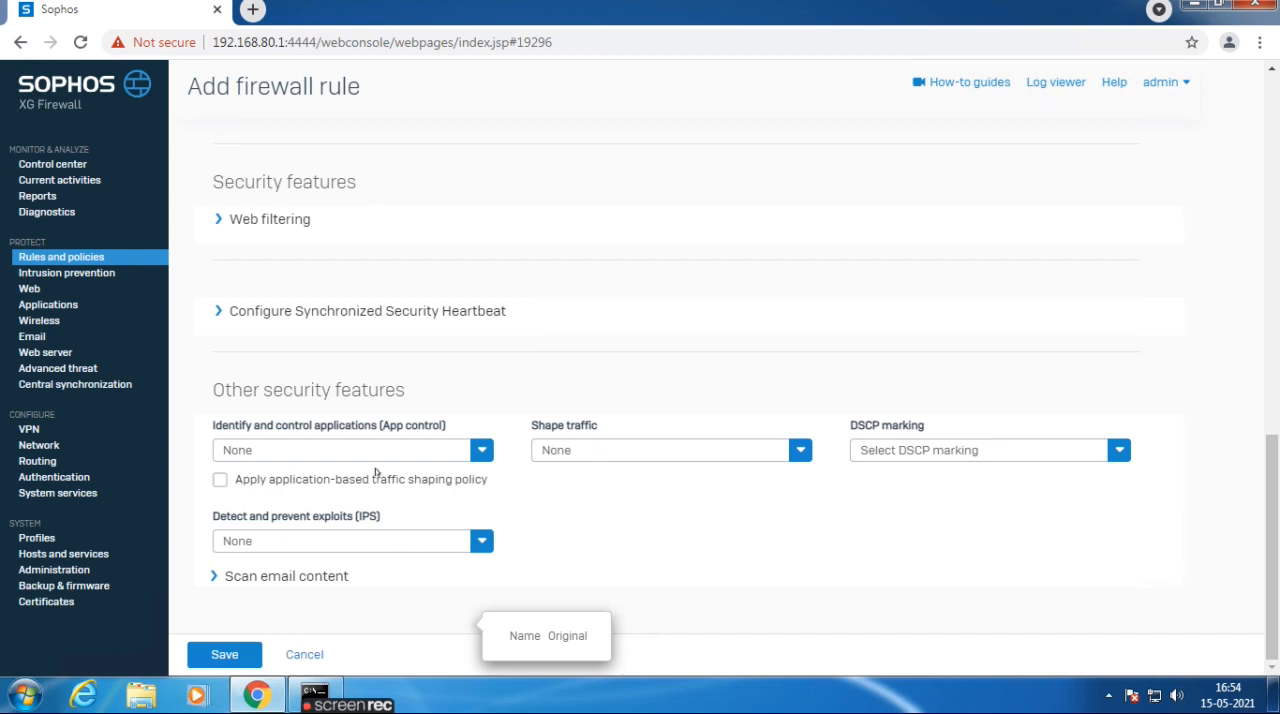
Set both the rule's web policy and its application control policy to Allow All.
left_click(255, 220)
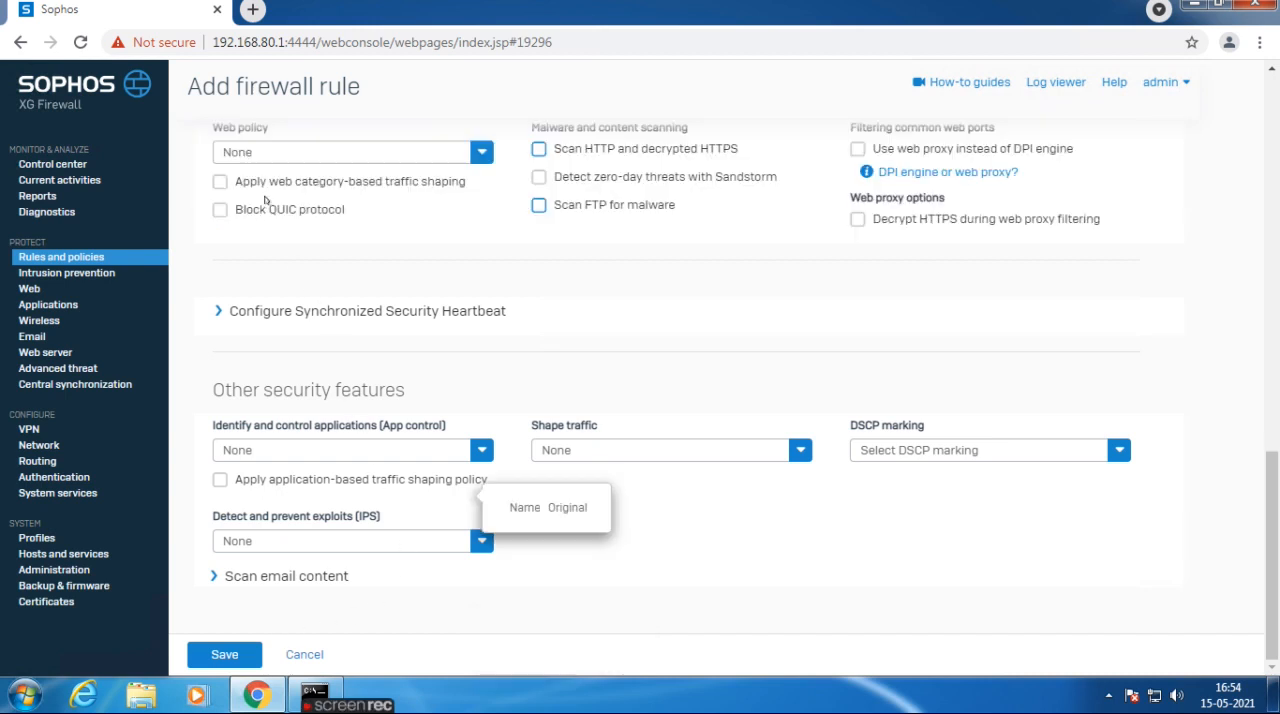
left_click(269, 155)
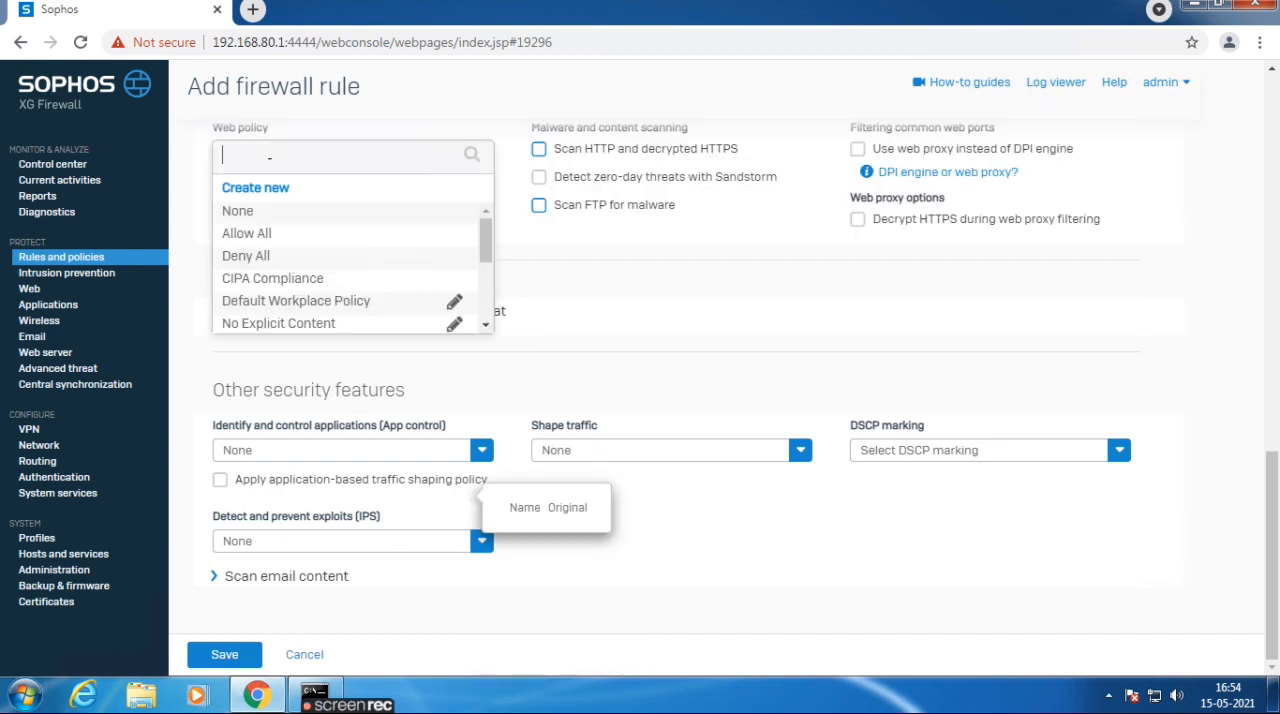
left_click(254, 234)
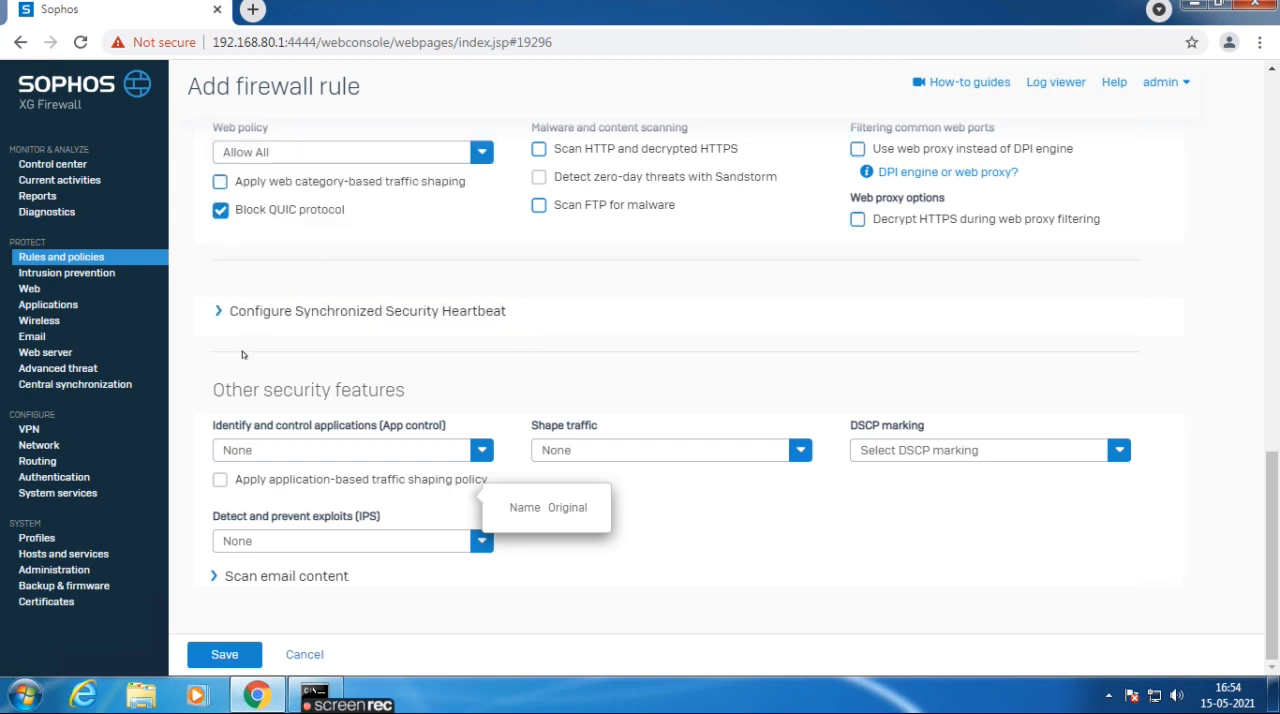
left_click(265, 448)
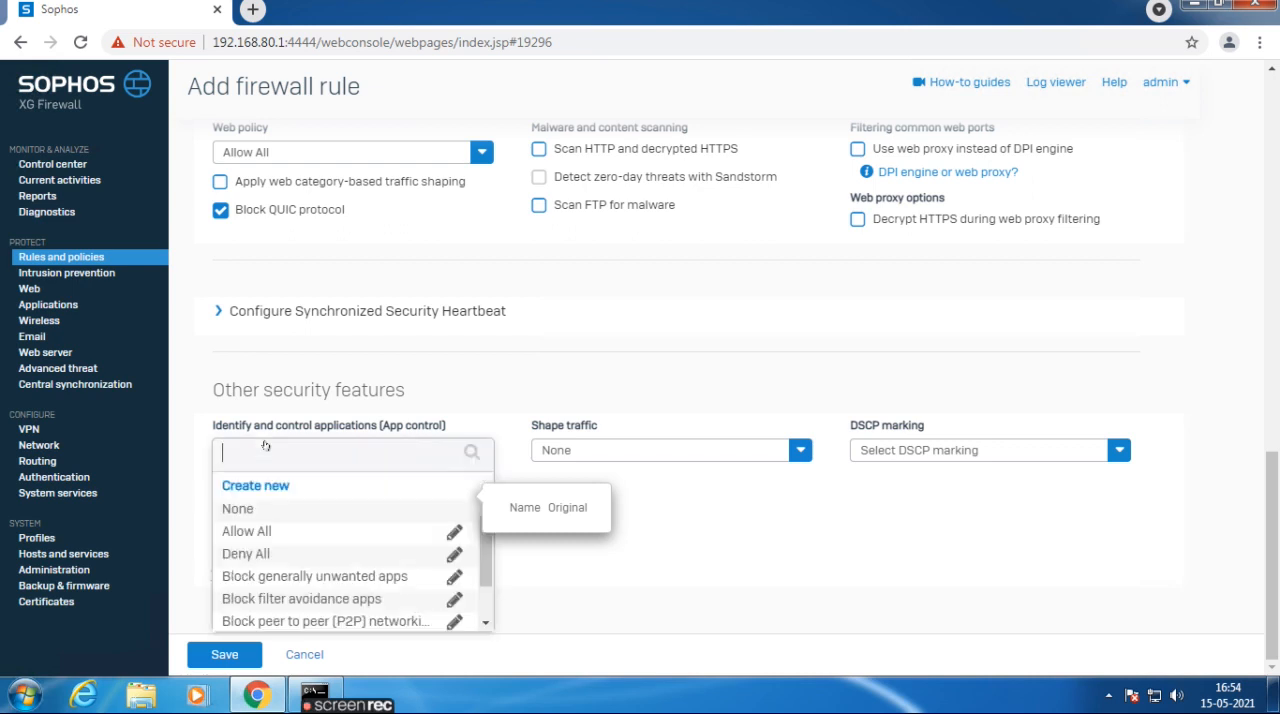
left_click(244, 530)
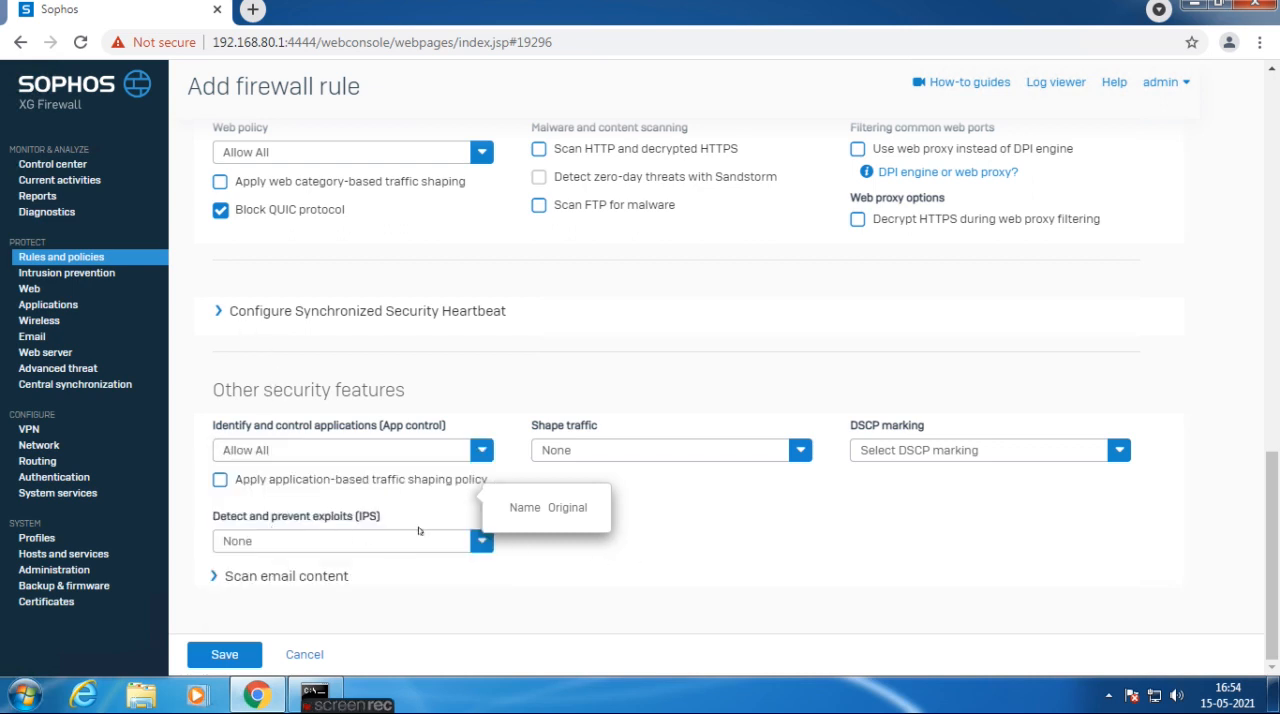
Set the rule's IPS policy to generalpolicy and save the firewall rule, expanding the LAN_TO_WAN group to check it.
left_click(364, 540)
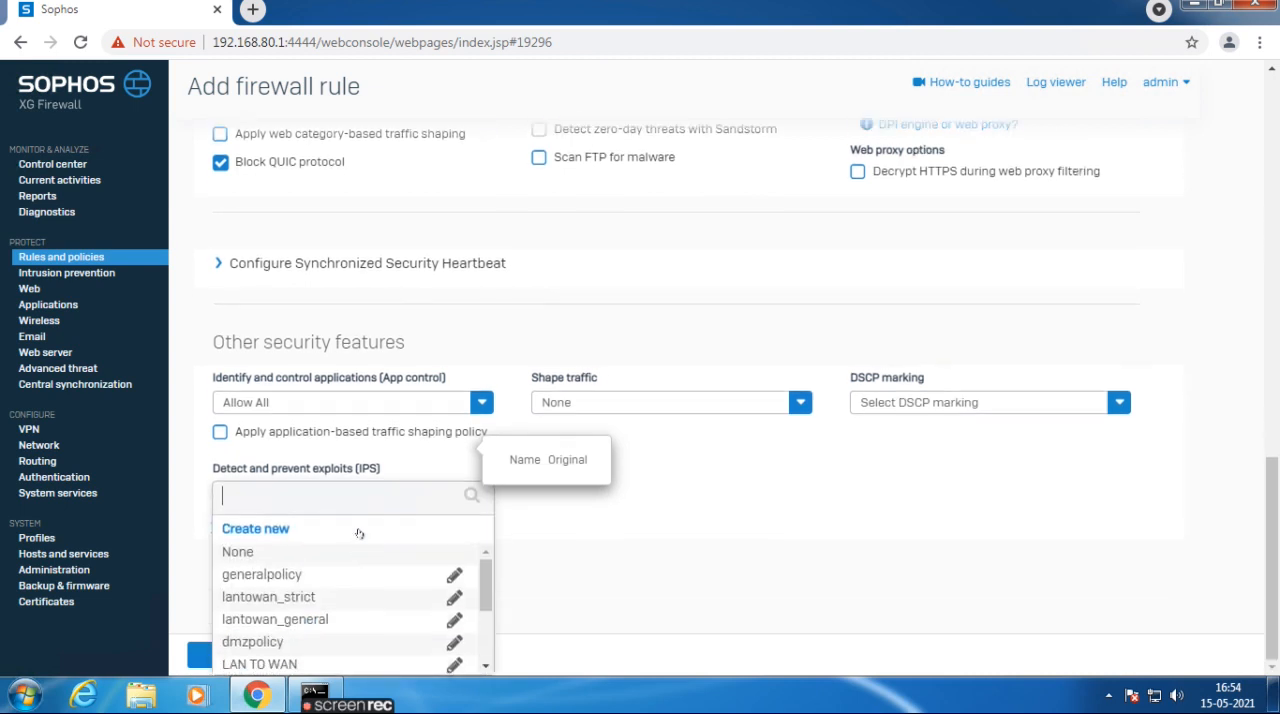
left_click(248, 578)
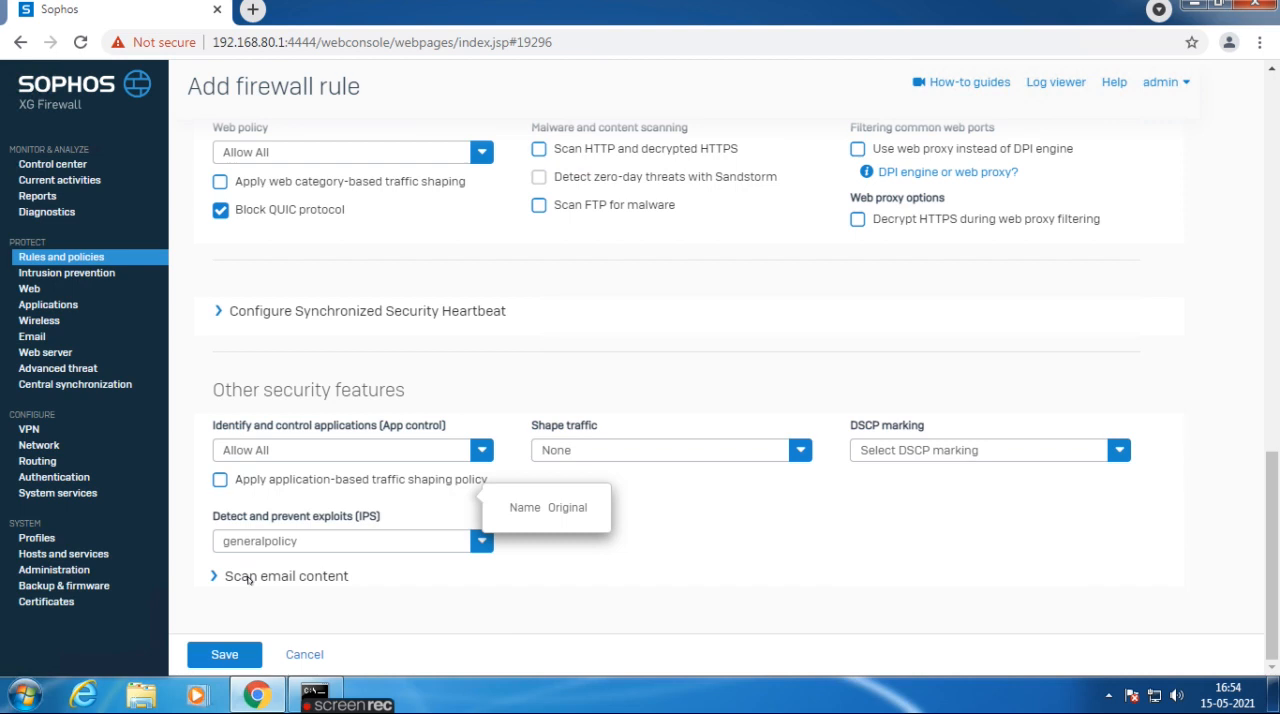
left_click(195, 655)
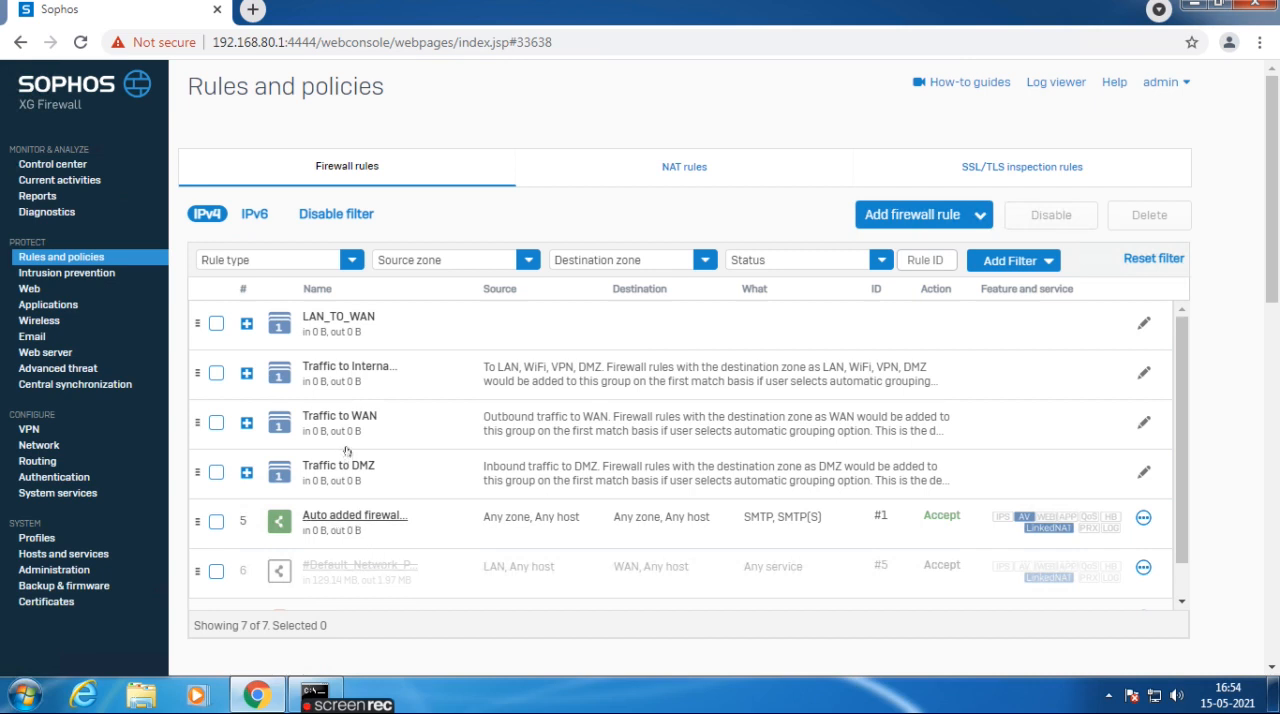
left_click(329, 319)
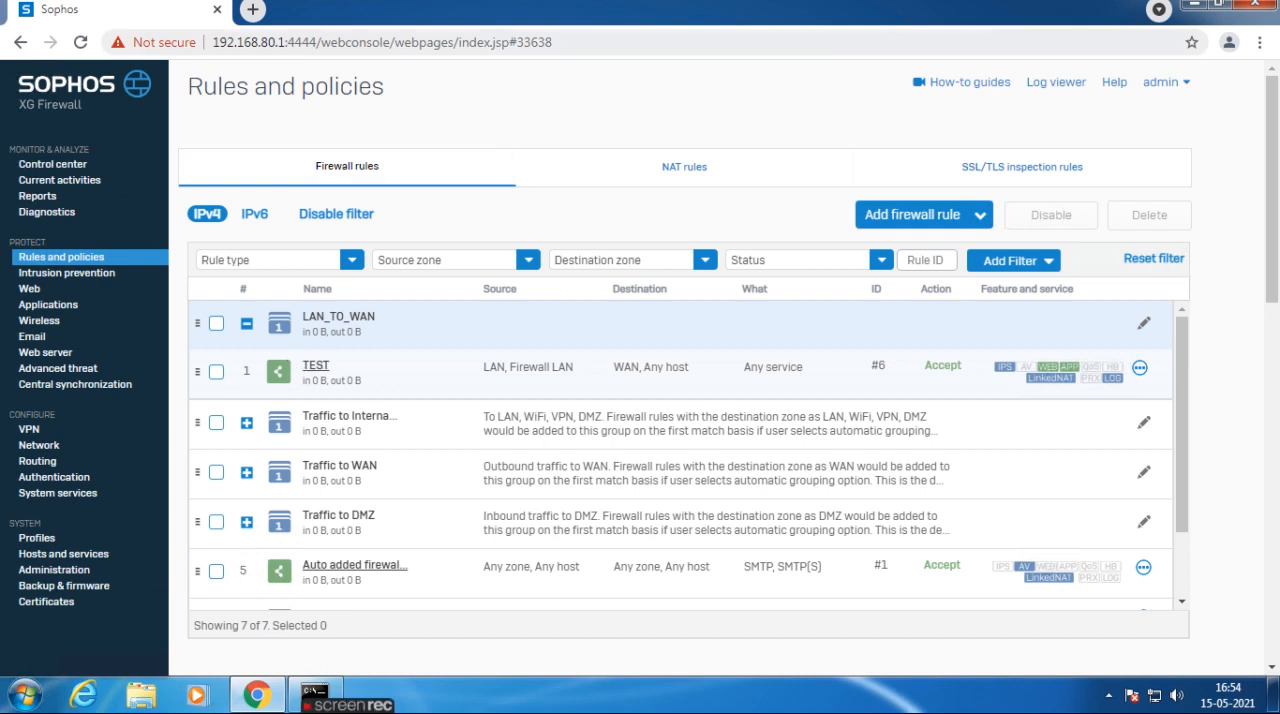
Test internet access in a new browser tab by loading Google and opening yahoo.com from its search.
left_click(254, 10)
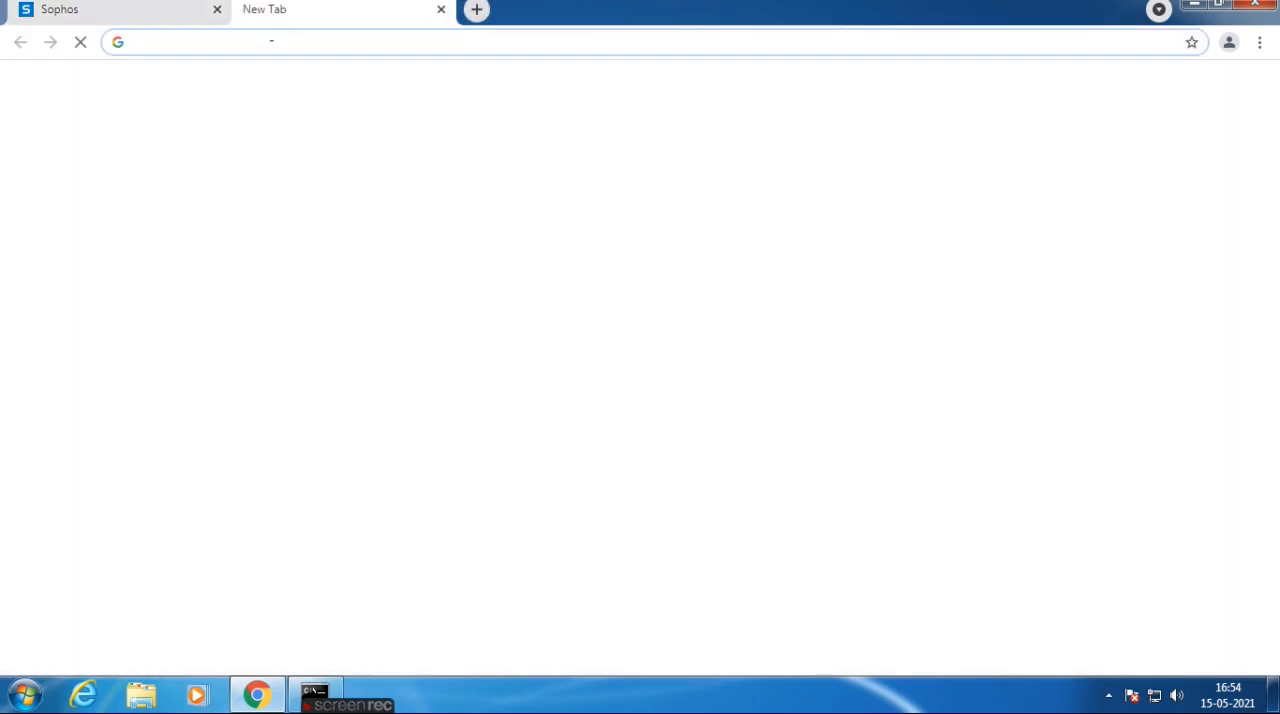
type("googl")
key("Return")
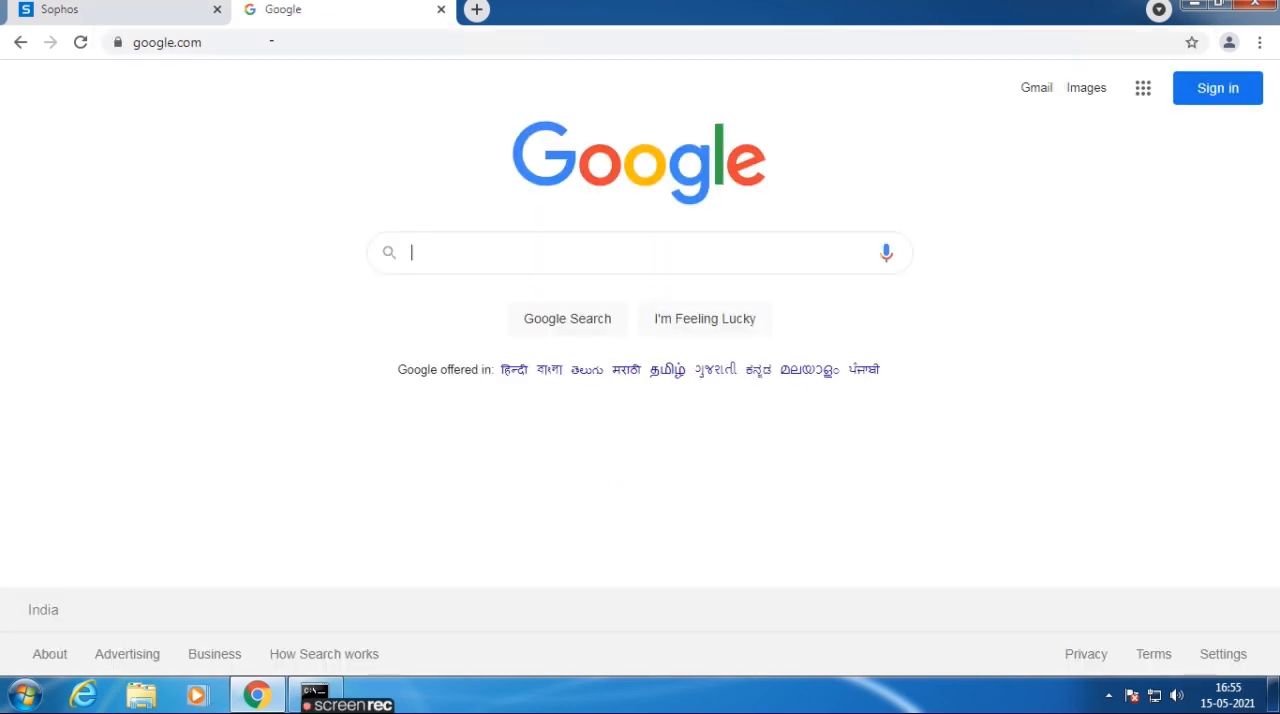
type("yaho")
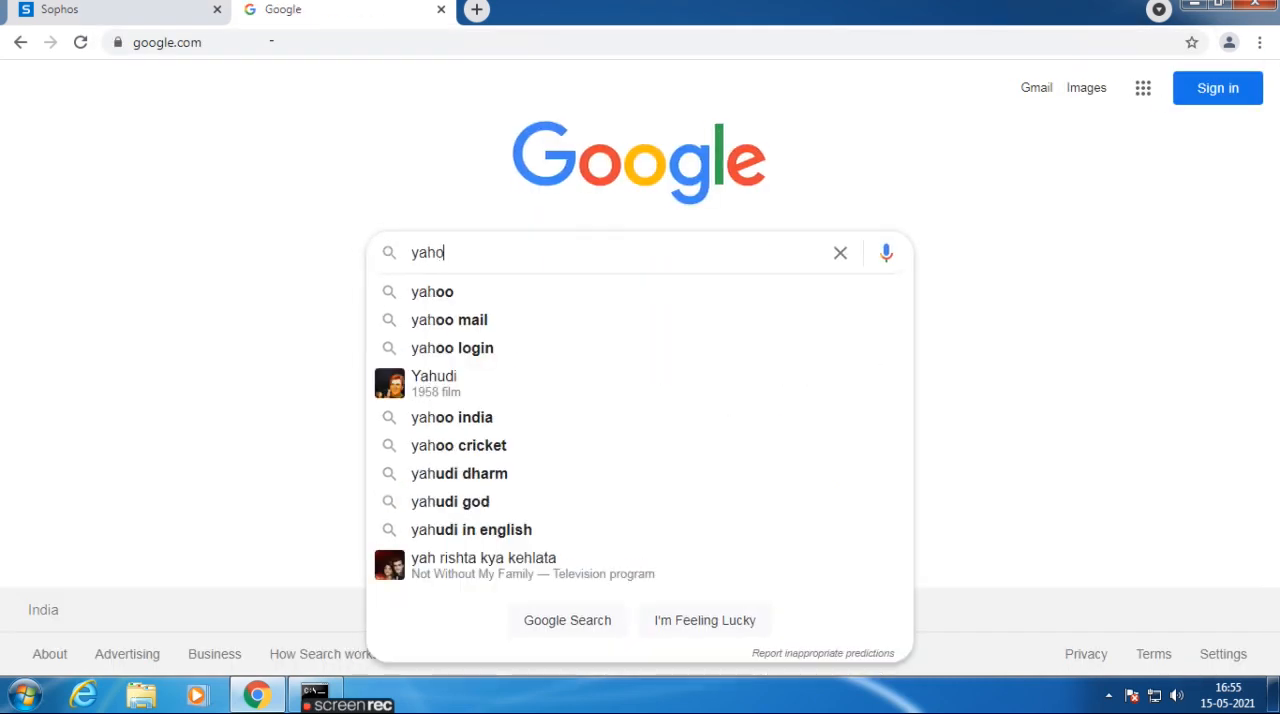
type("o.com")
key("Return")
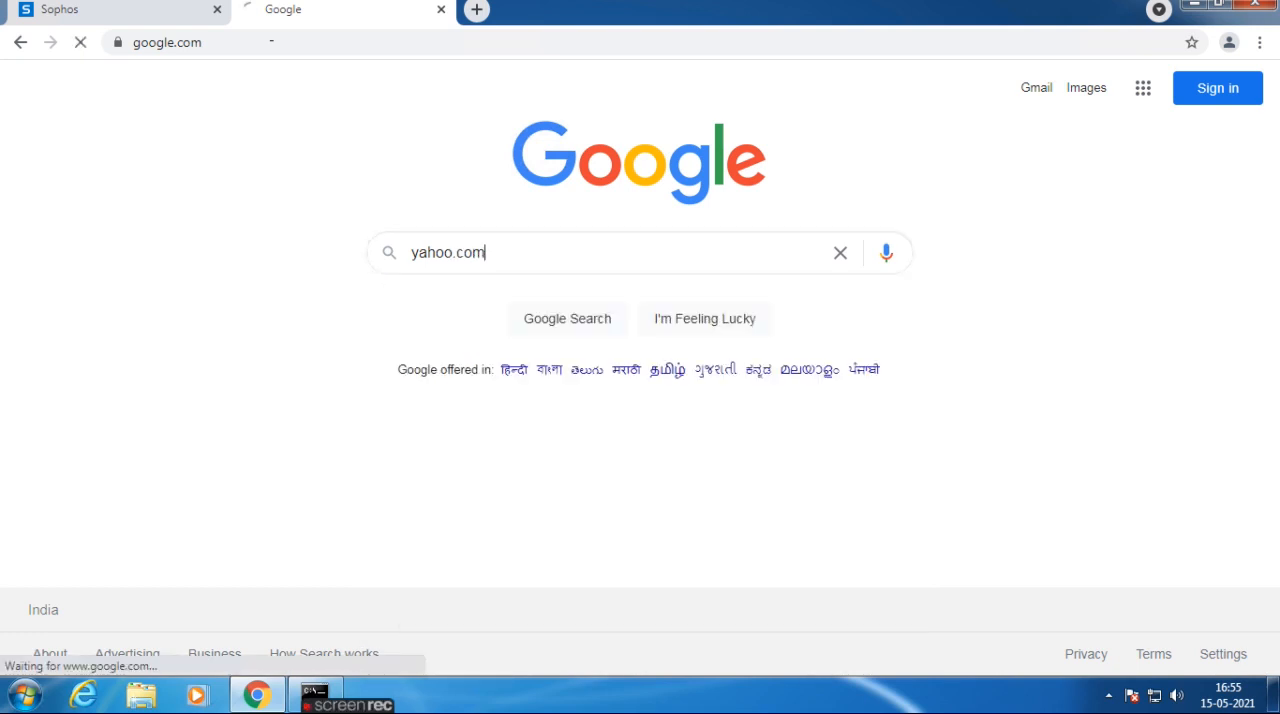
left_click(200, 262)
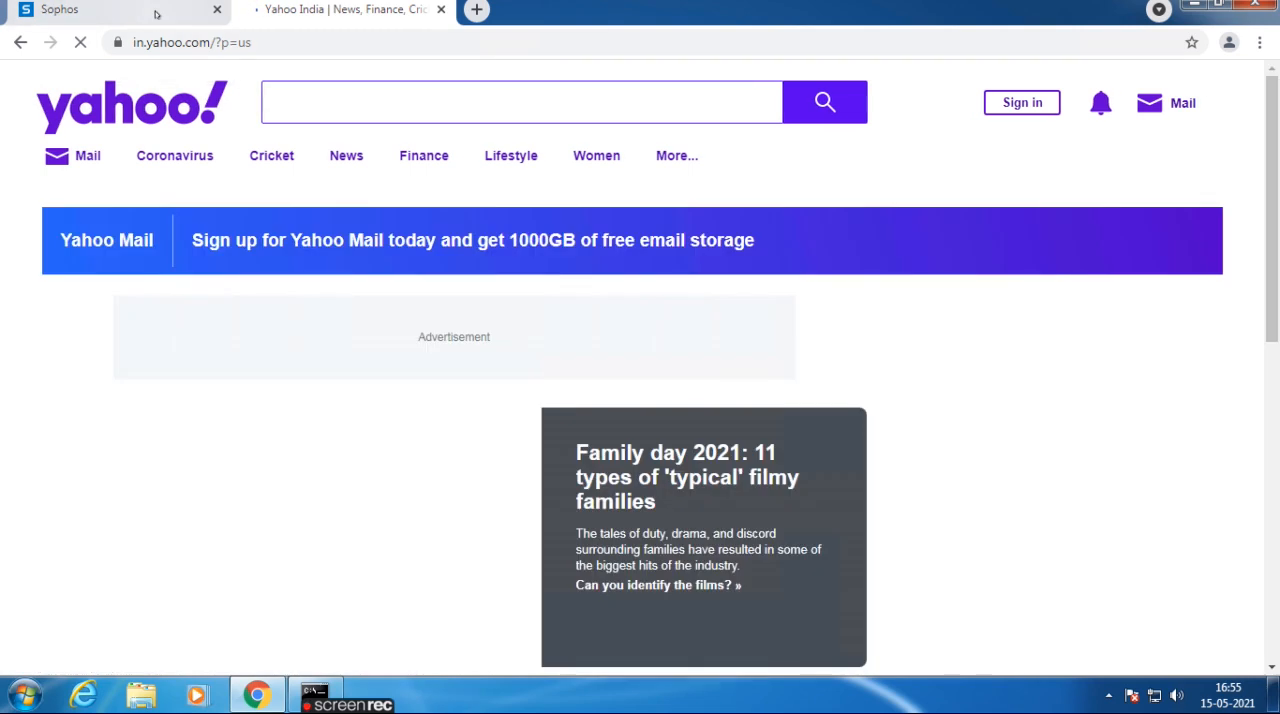
Return to the Sophos console, reload the firewall rules and expand LAN_TO_WAN to check the TEST rule's traffic.
left_click(150, 14)
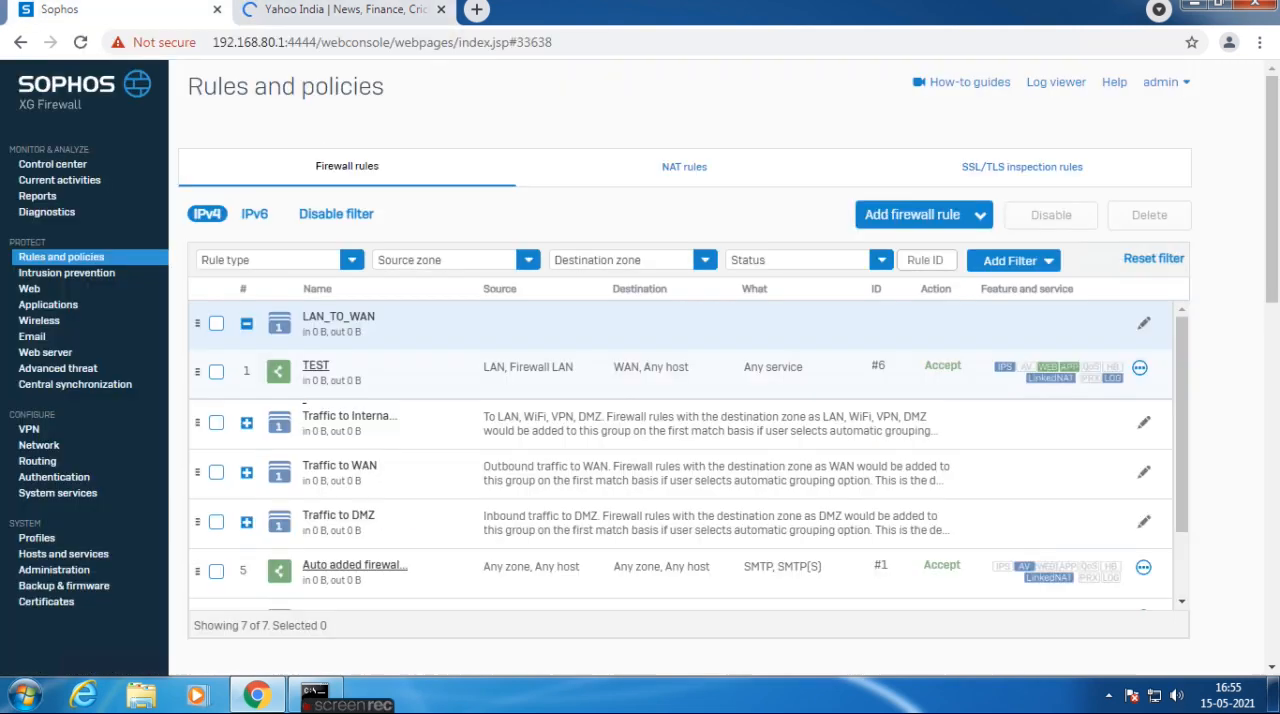
left_click(64, 259)
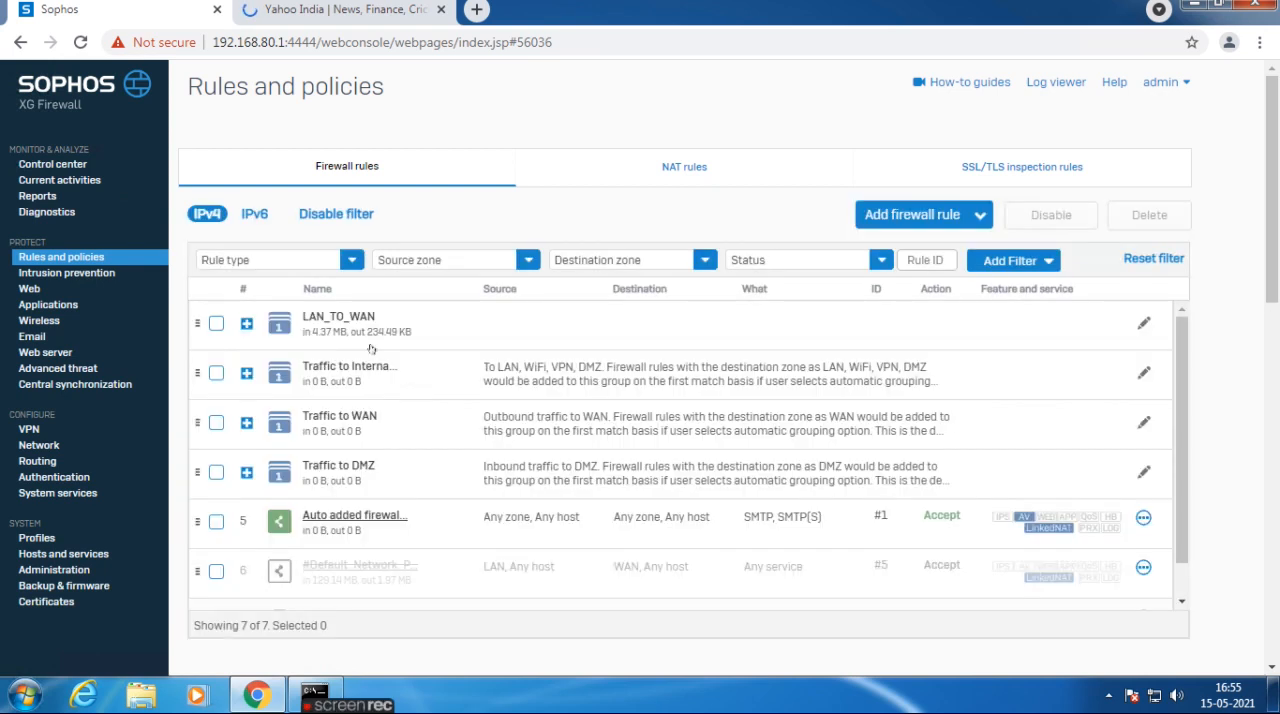
left_click(349, 344)
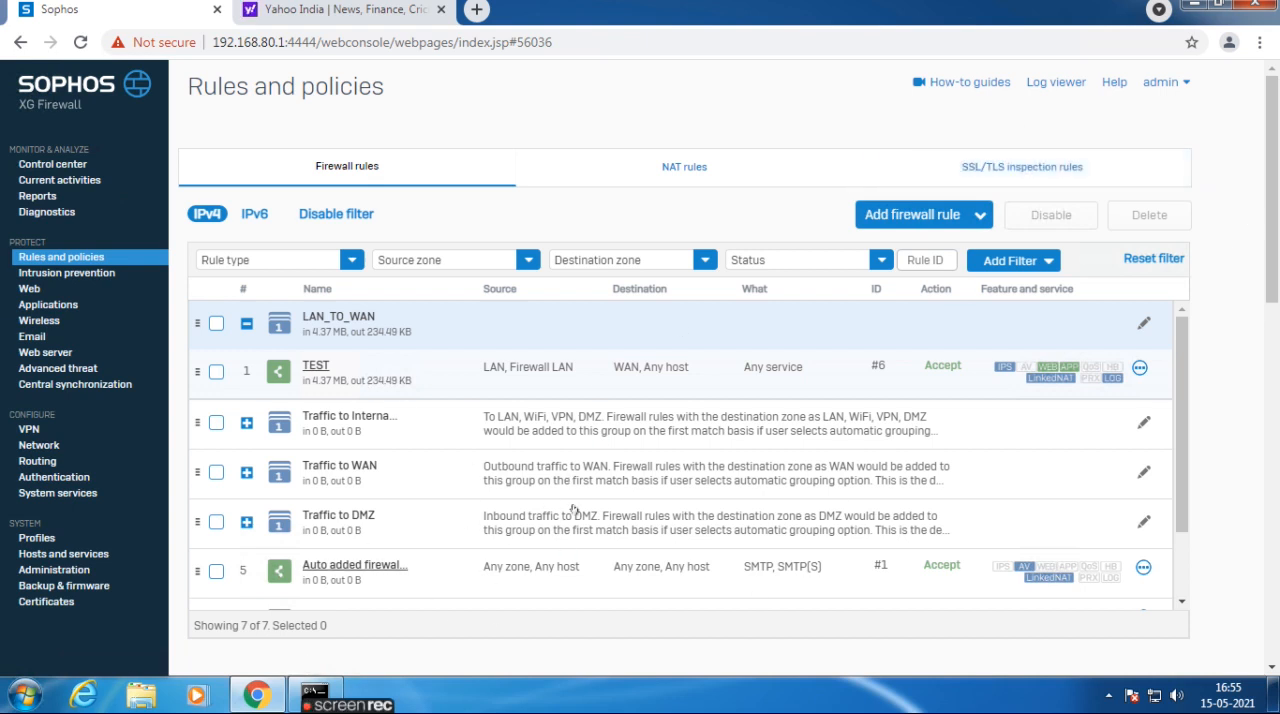
Open the log viewer and filter the firewall logs to entries where Src IP is 192.168.80.20.
left_click(1055, 84)
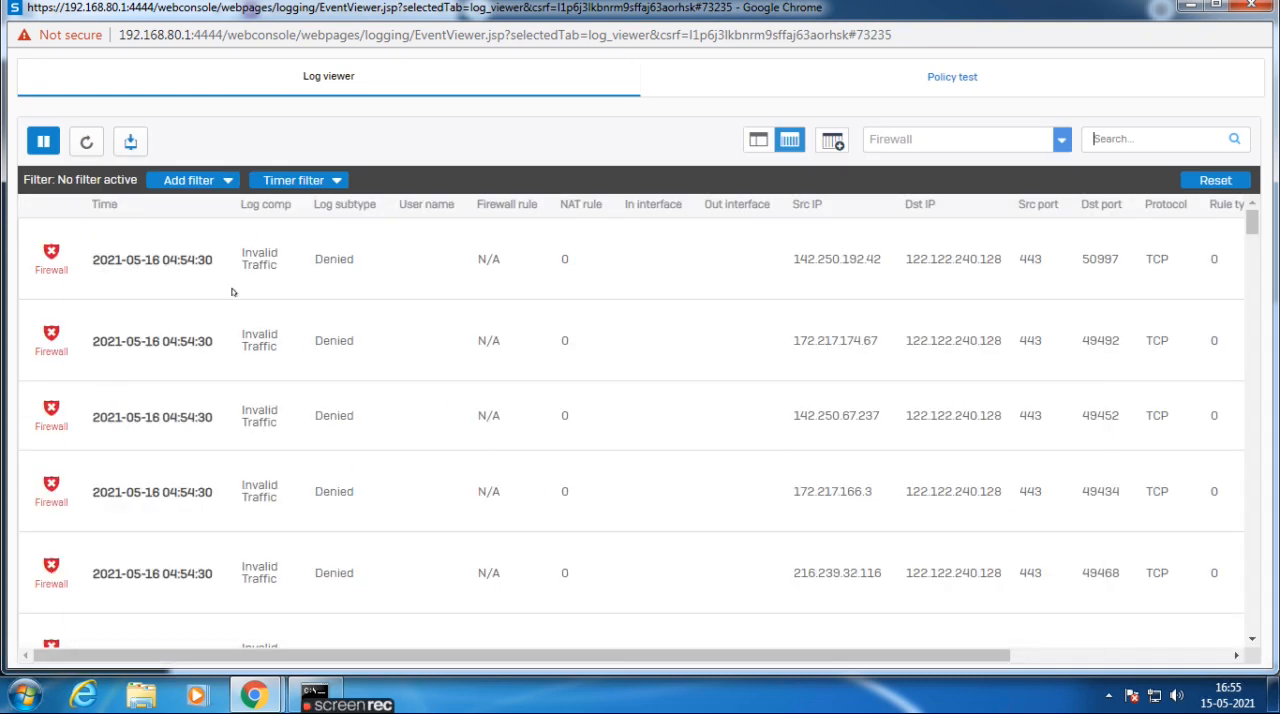
left_click(178, 181)
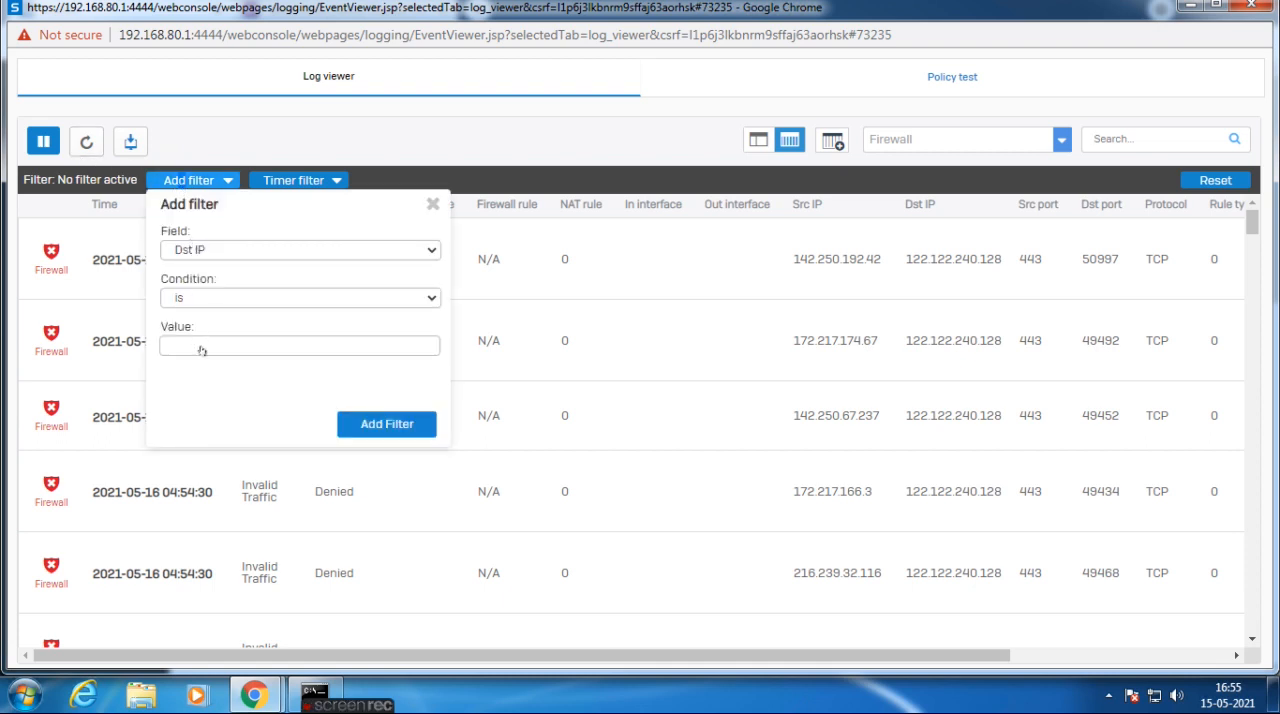
left_click(199, 250)
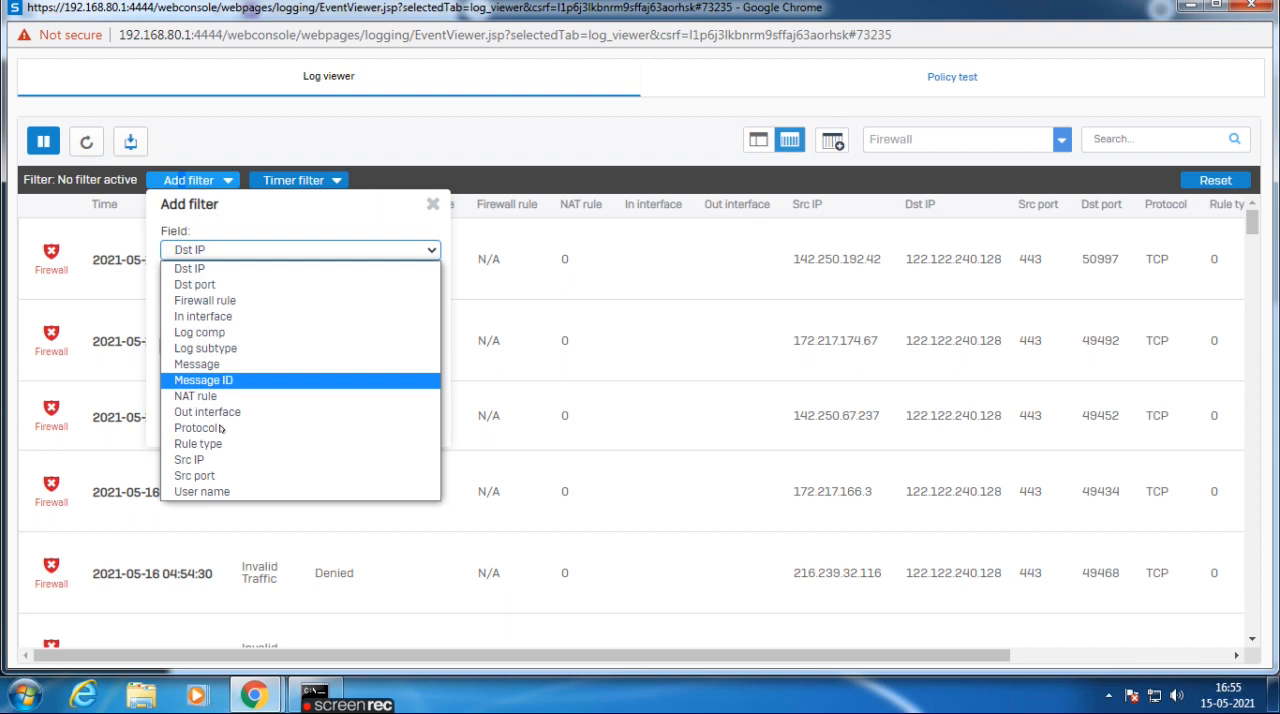
left_click(200, 454)
left_click(208, 340)
type("192.1")
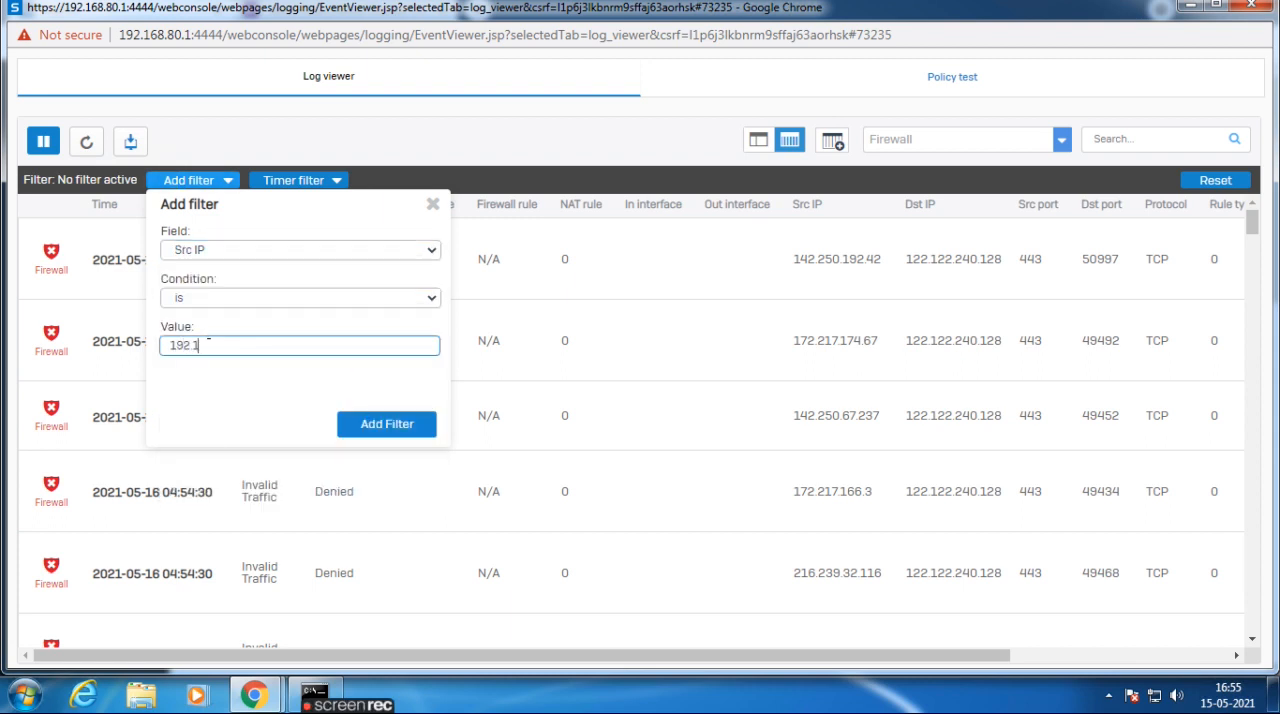
type("68.80.20")
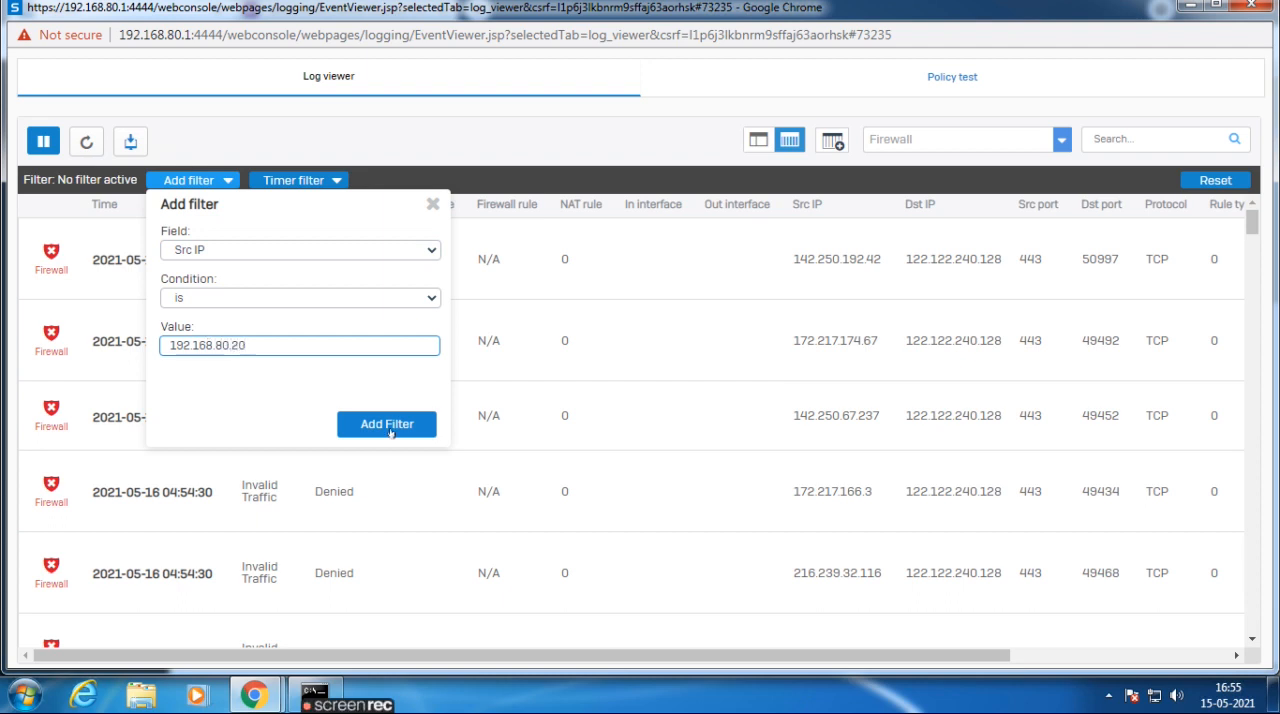
left_click(387, 426)
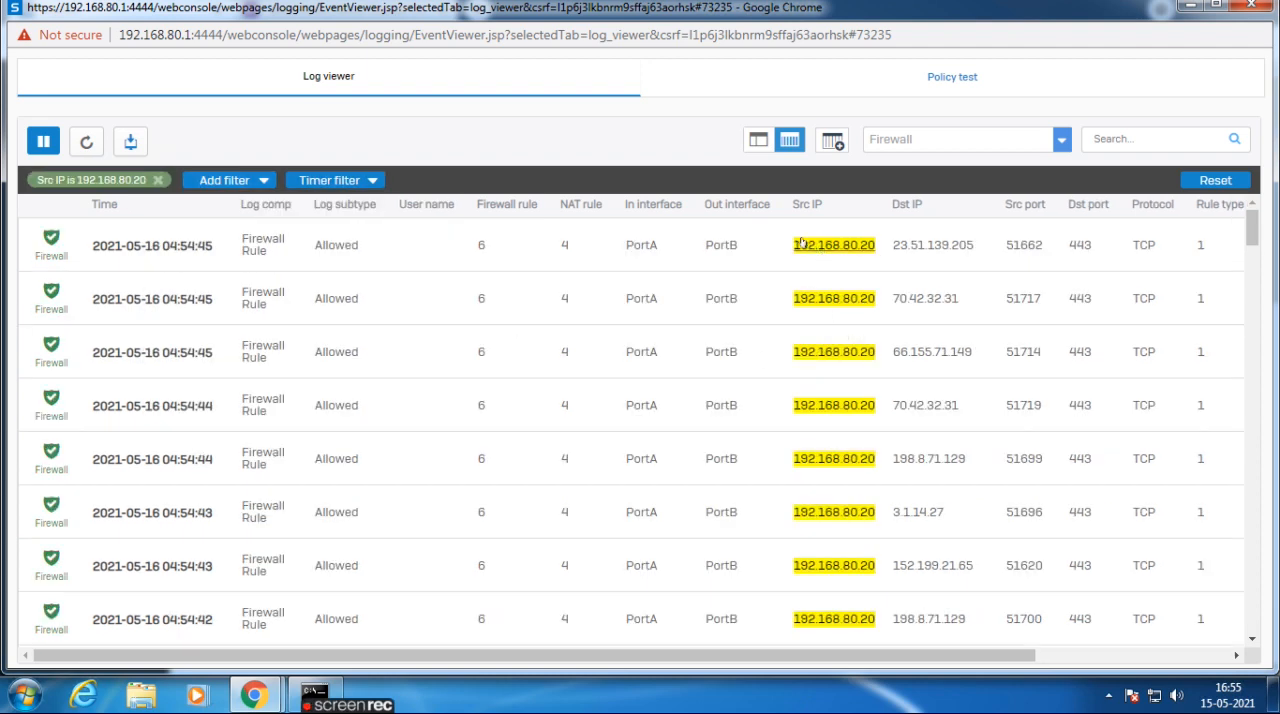
Examine and refresh the filtered firewall log entries, and close the log viewer.
left_click_drag(862, 655, 1000, 655)
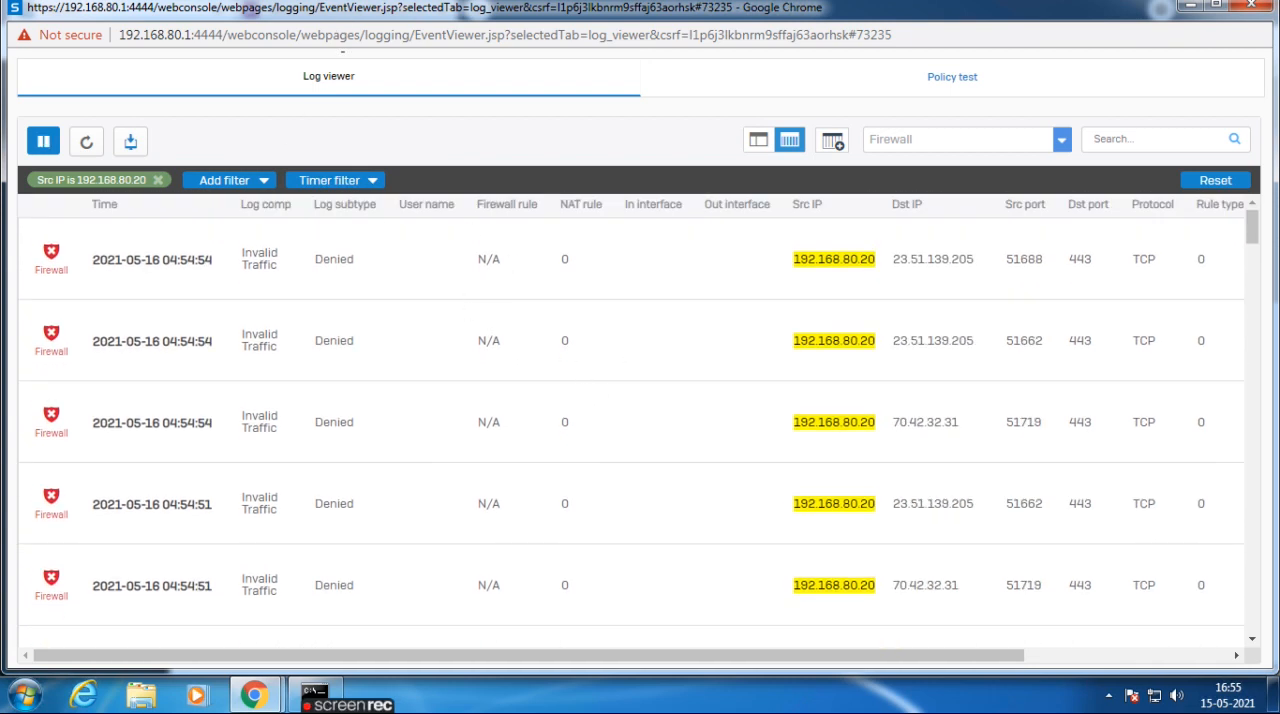
left_click(88, 142)
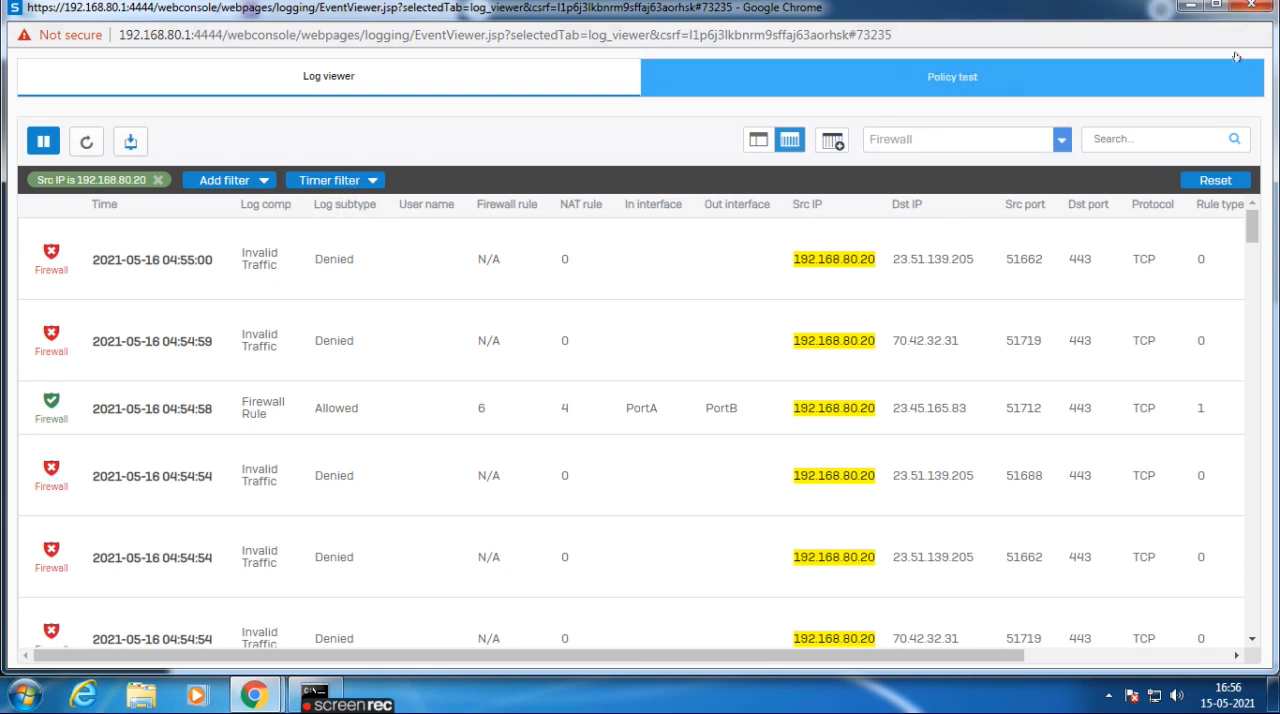
left_click(1243, 9)
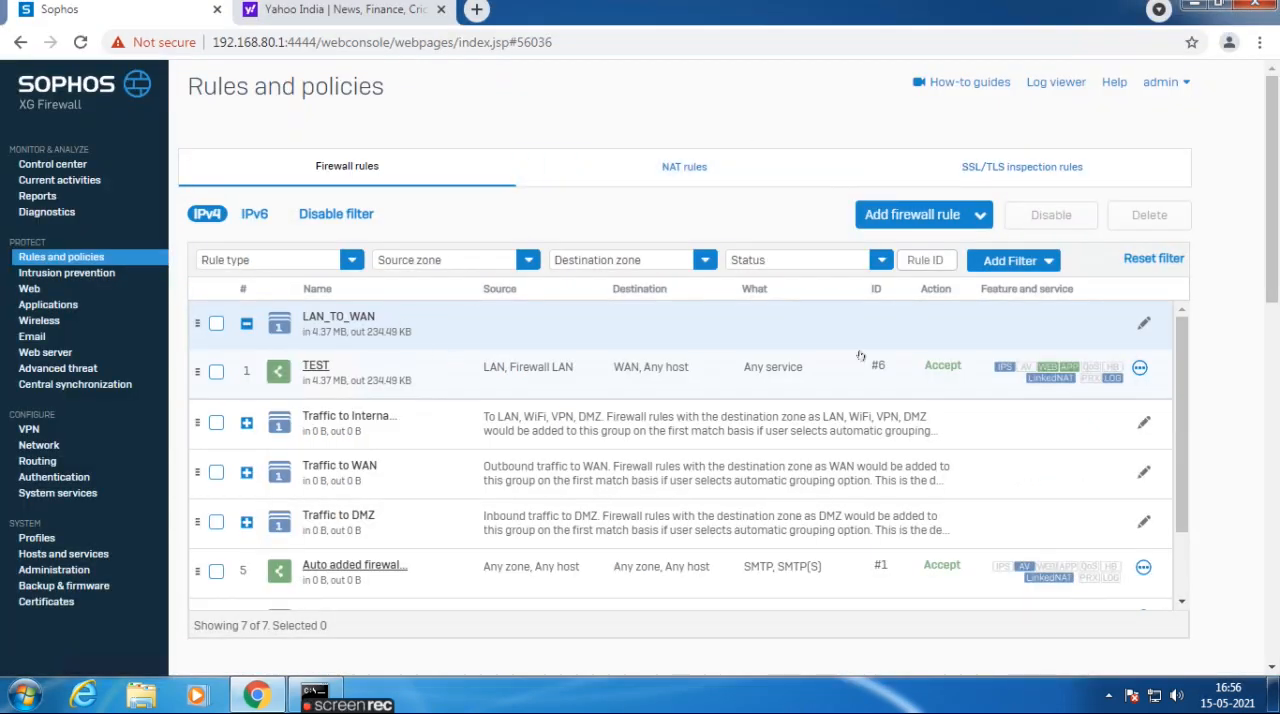
View the NAT rules list to check the TEST rule's usage, and load google.com in a new browser tab.
left_click(684, 167)
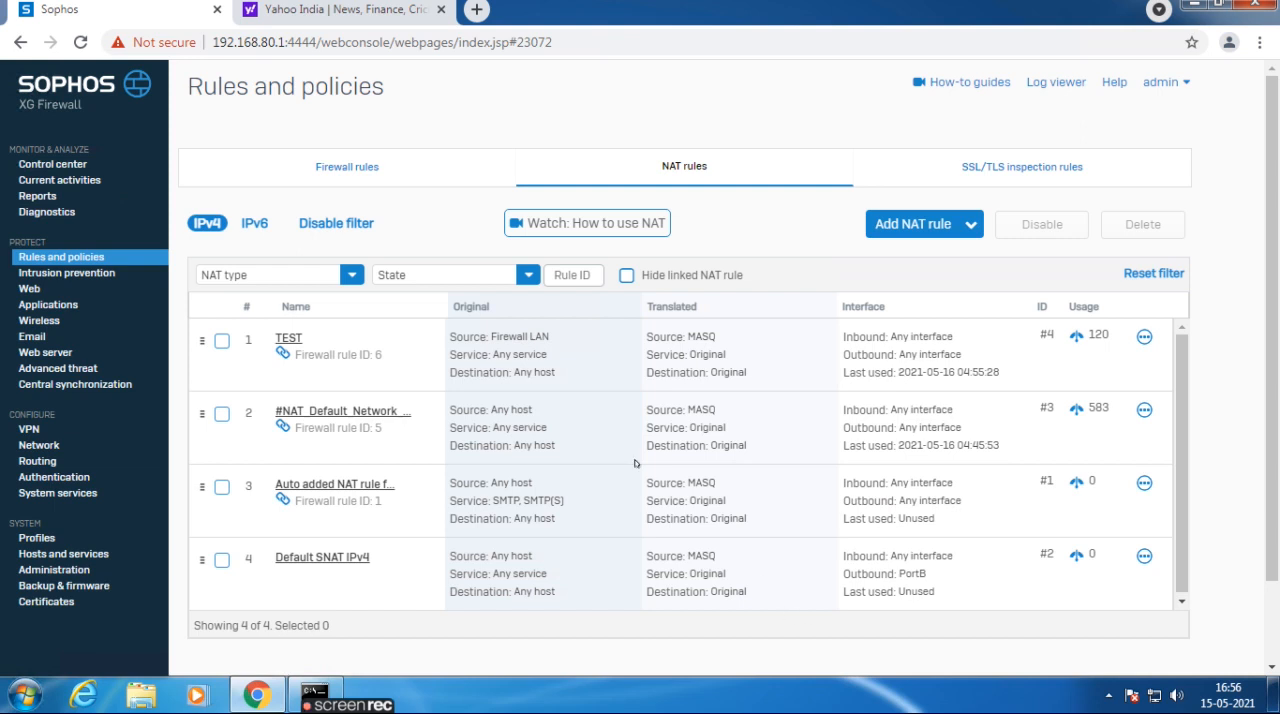
left_click(476, 10)
left_click(460, 32)
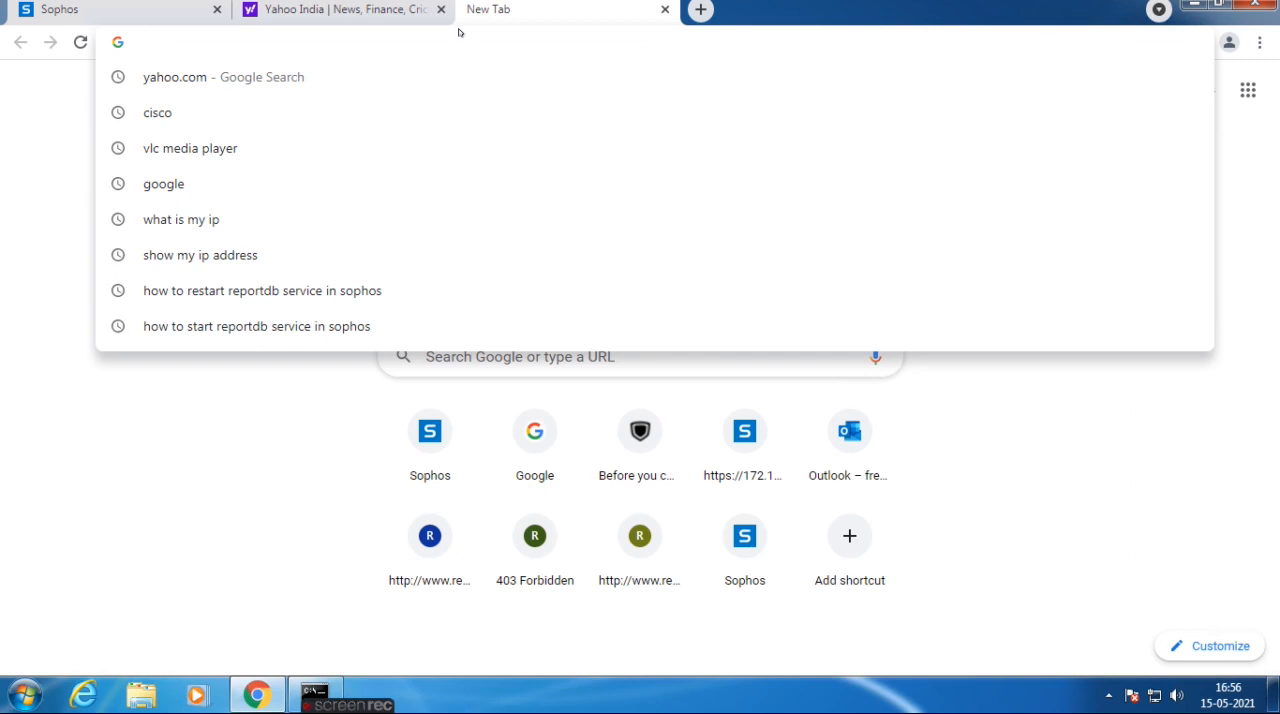
type("google")
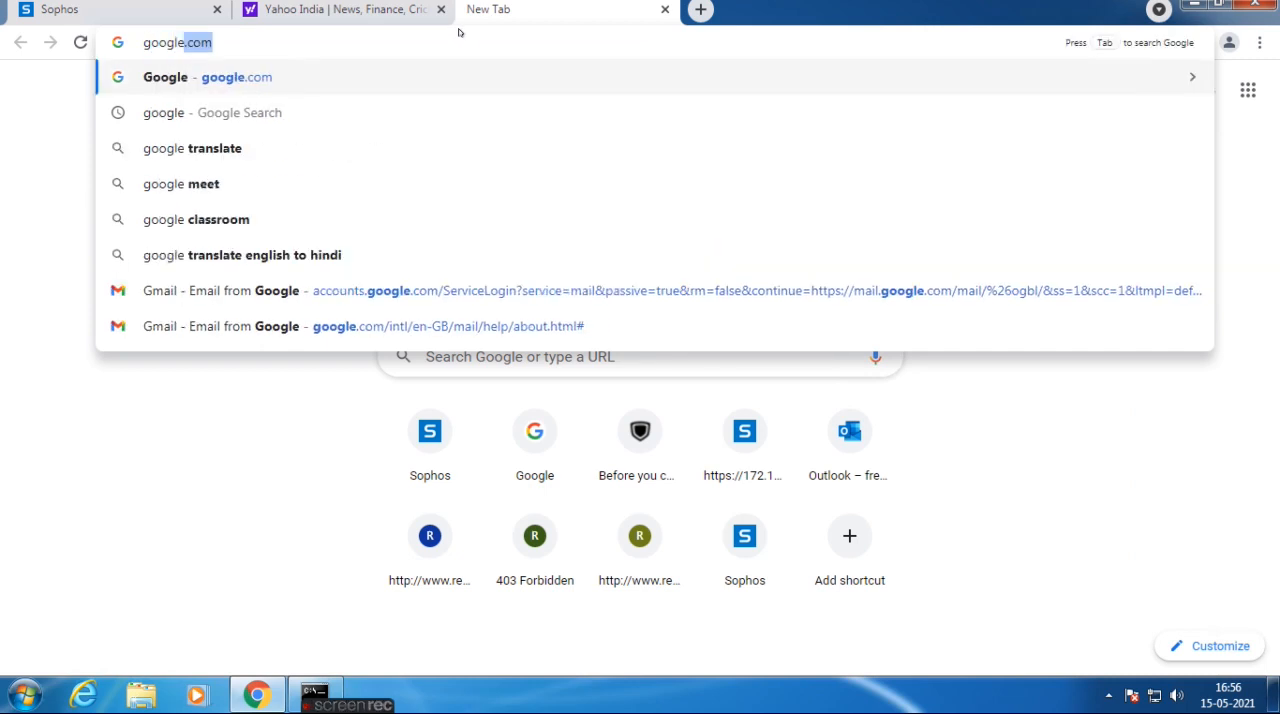
key("Return")
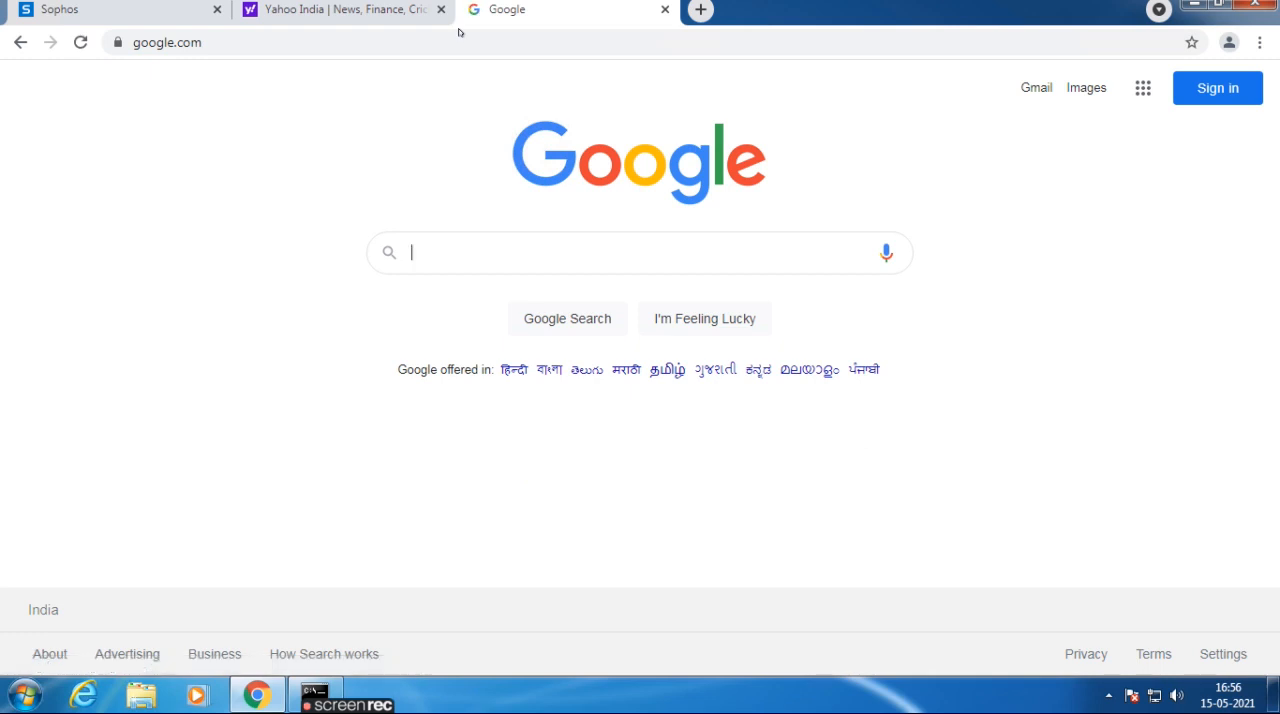